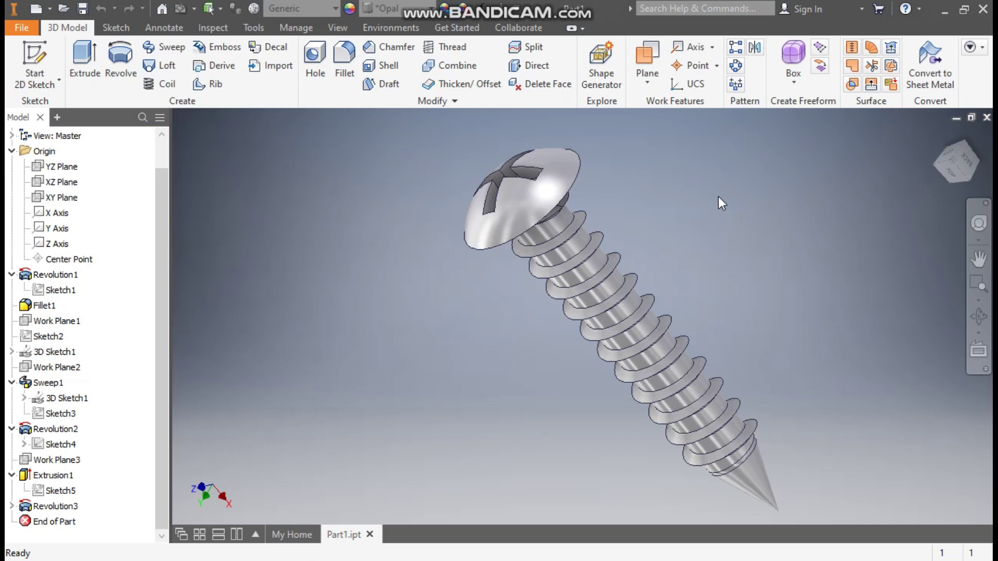
Create a new part from the Standard (mm).ipt template and start a 2D sketch on the XY plane
click(36, 9)
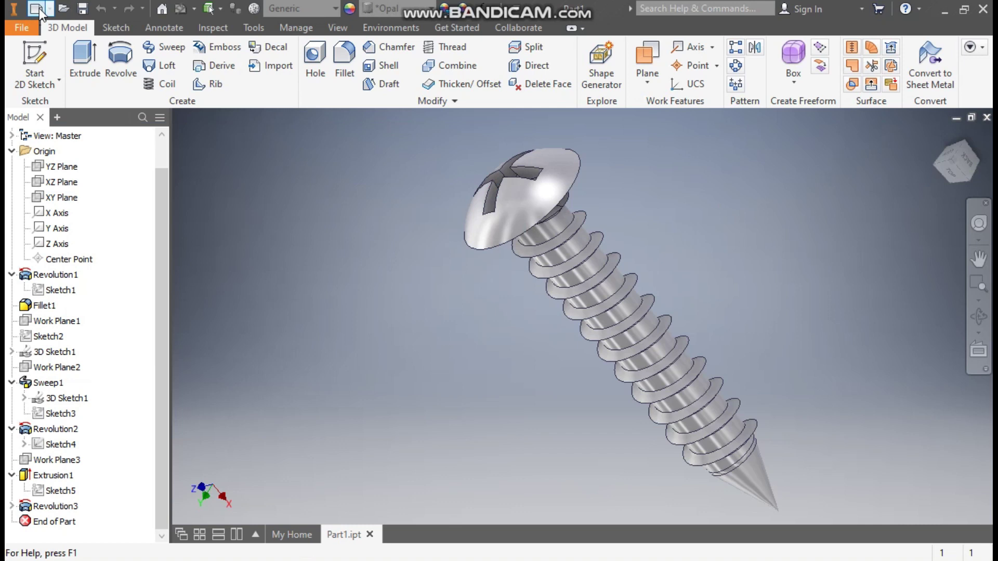
click(658, 194)
click(806, 524)
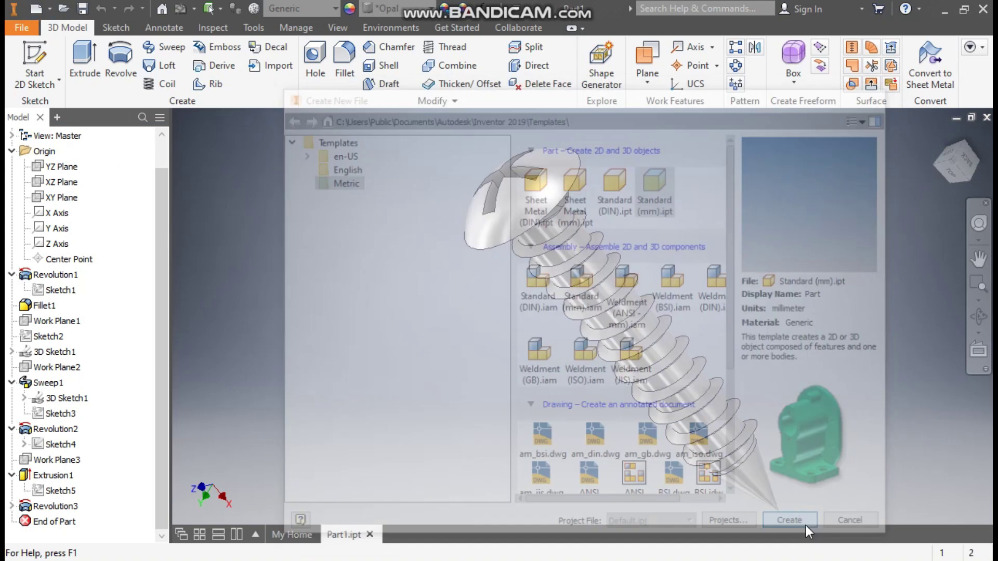
click(34, 60)
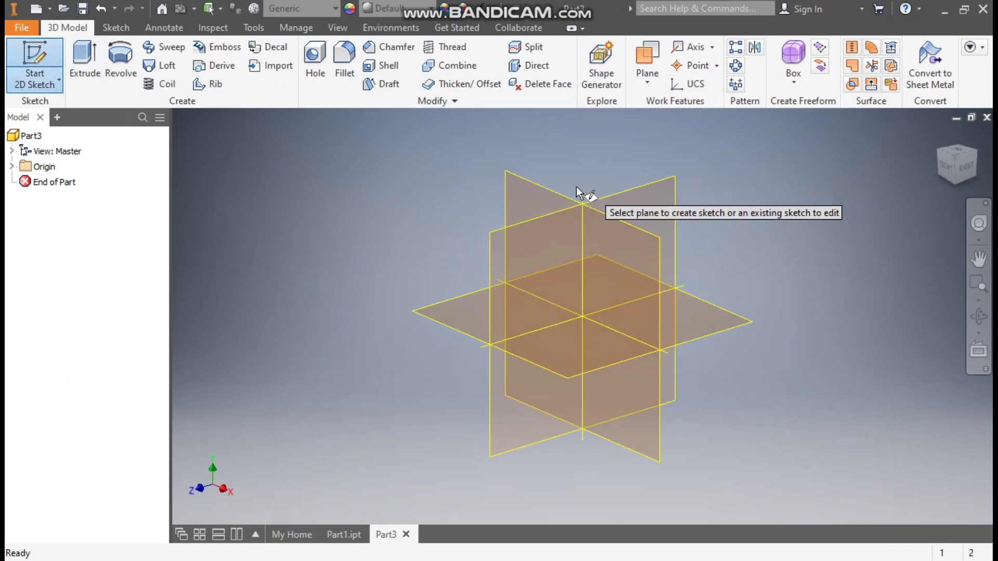
click(527, 194)
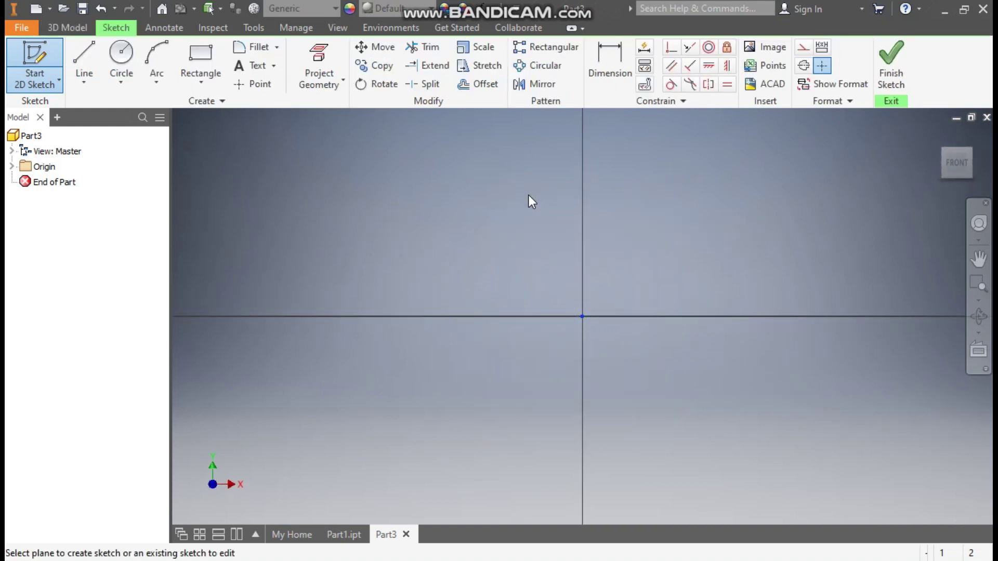
Sketch the half screw outline from the origin: two collinear axis segments about 44 mm overall, slanted tip, shank line about 5 mm above, and about 6 mm head line
click(92, 51)
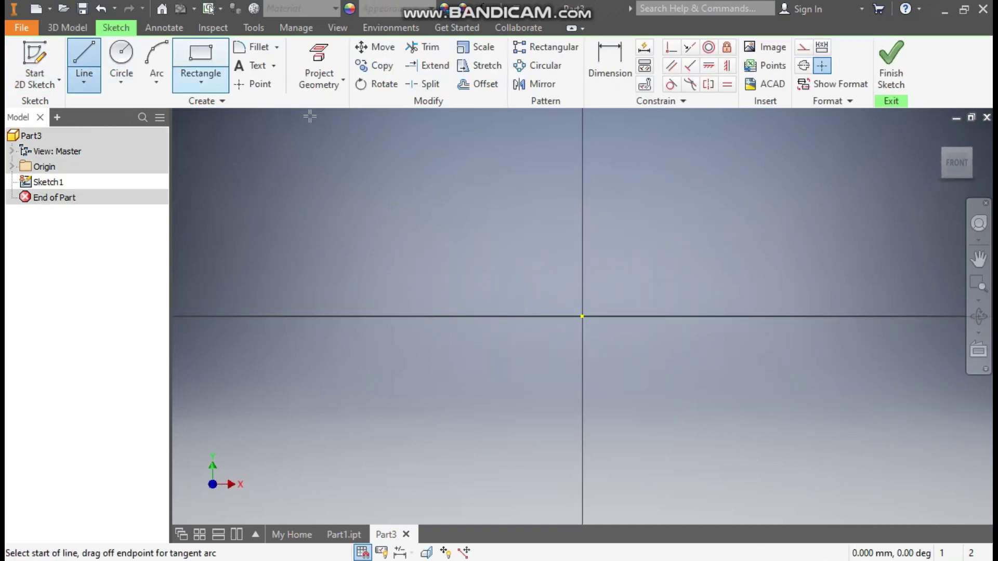
middle_drag(666, 232, 451, 260)
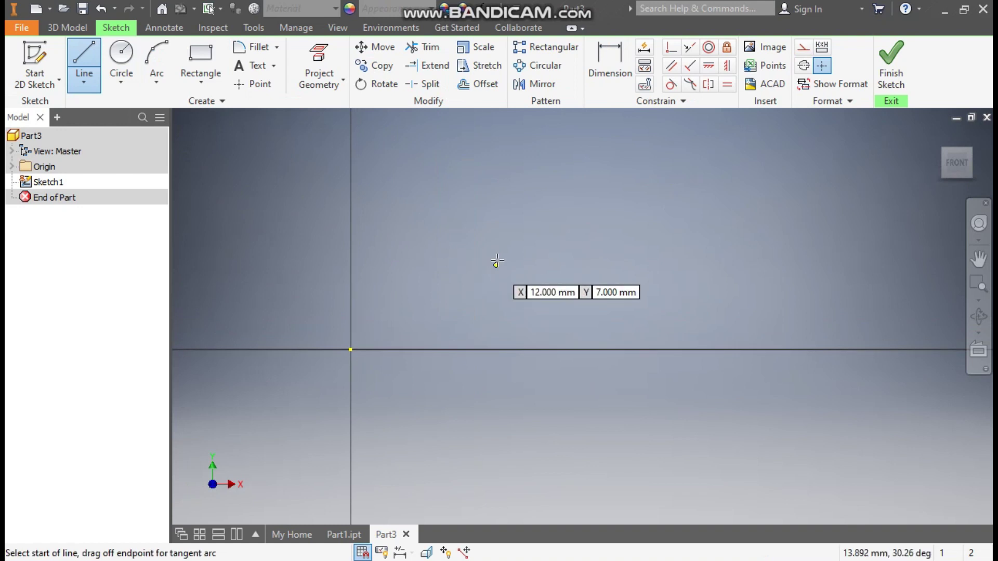
click(350, 351)
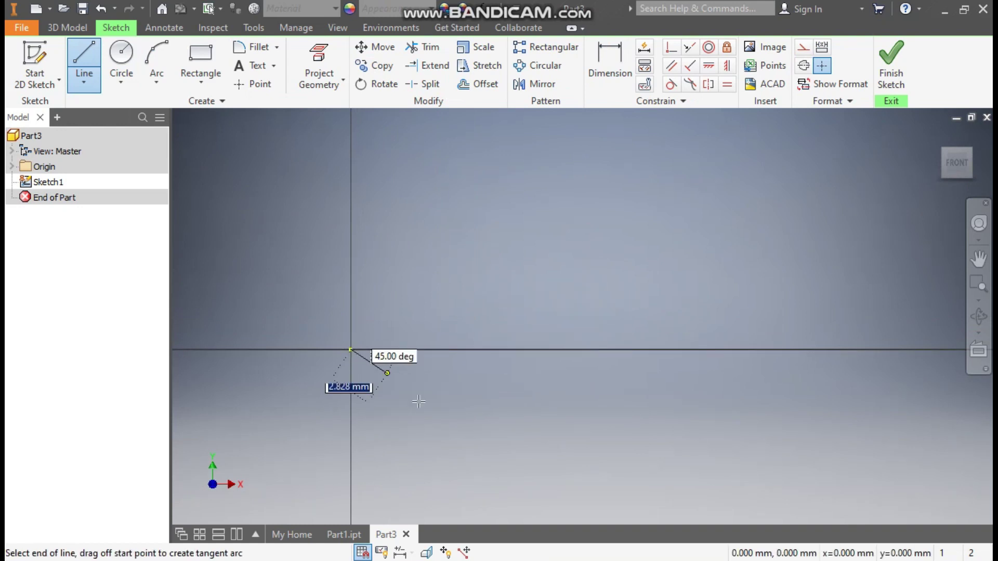
click(467, 349)
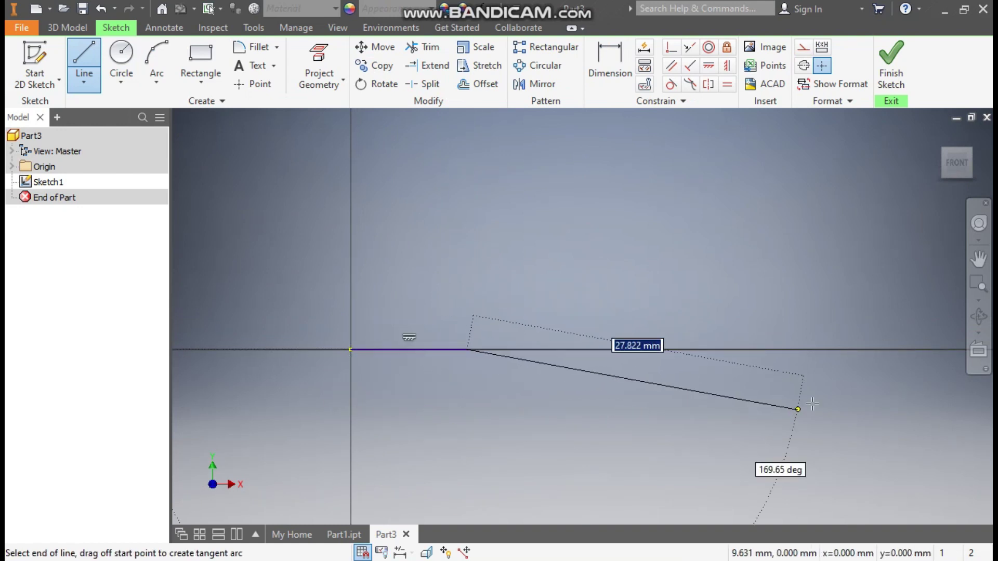
click(881, 350)
click(785, 289)
click(477, 289)
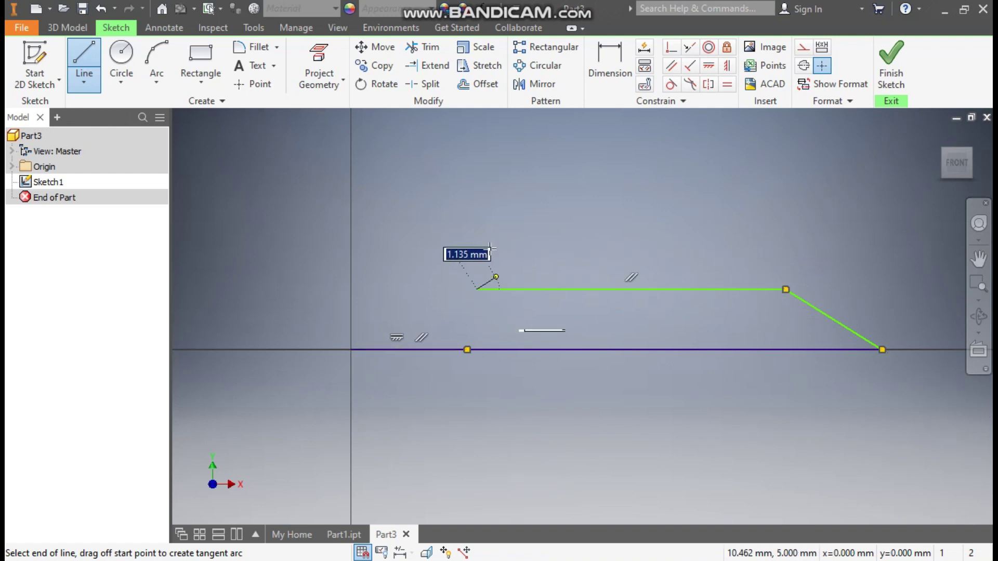
click(478, 217)
key(Escape)
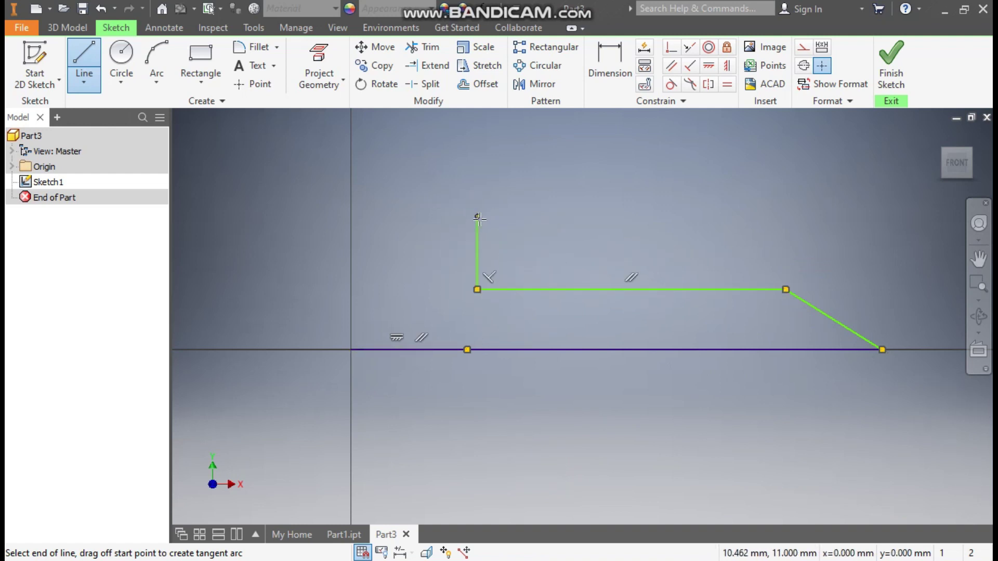
Dimension the two collinear axis segments, setting the head segment to 5 mm and the shank segment to 60 mm
click(606, 74)
click(427, 349)
click(476, 378)
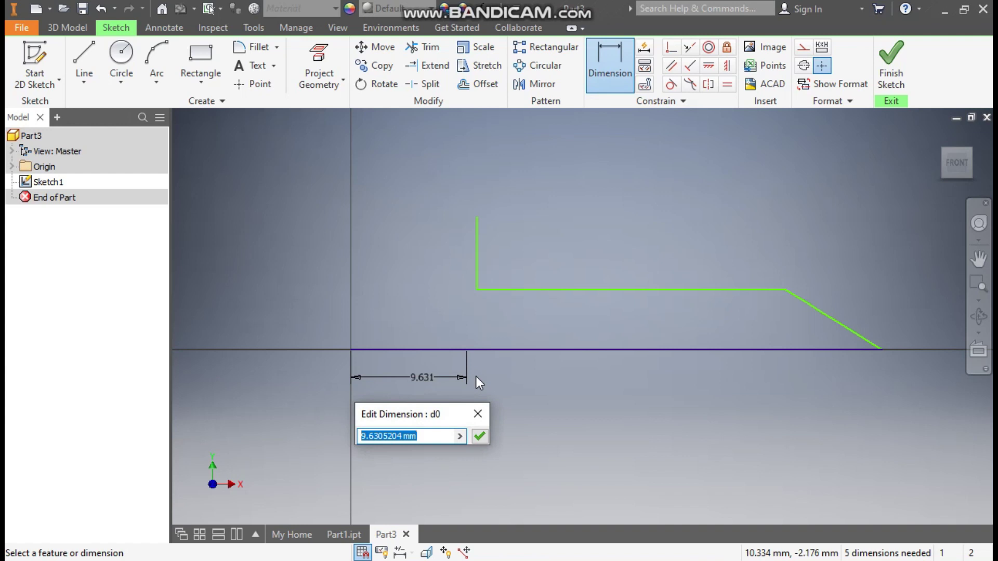
text(5)
key(Return)
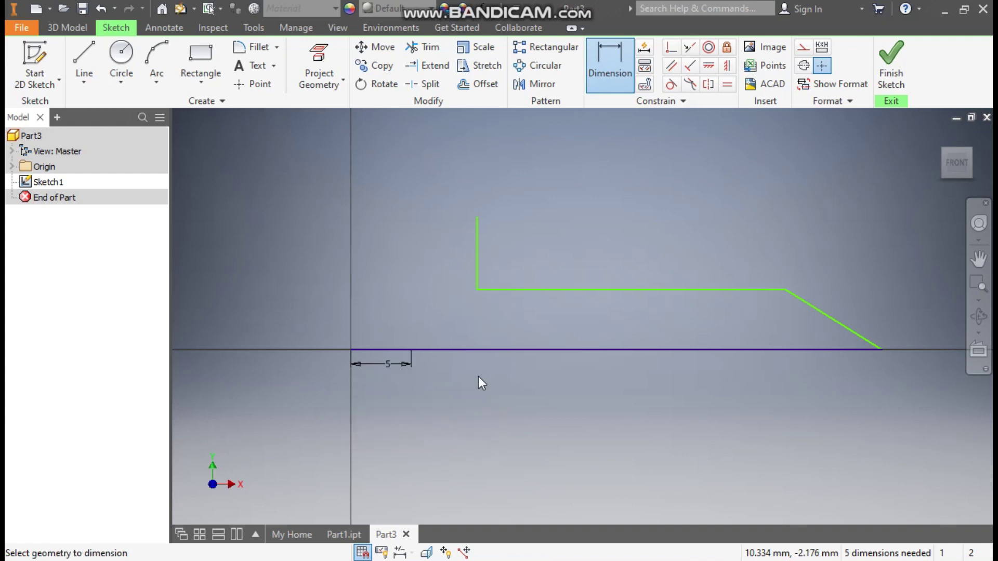
click(506, 349)
click(517, 372)
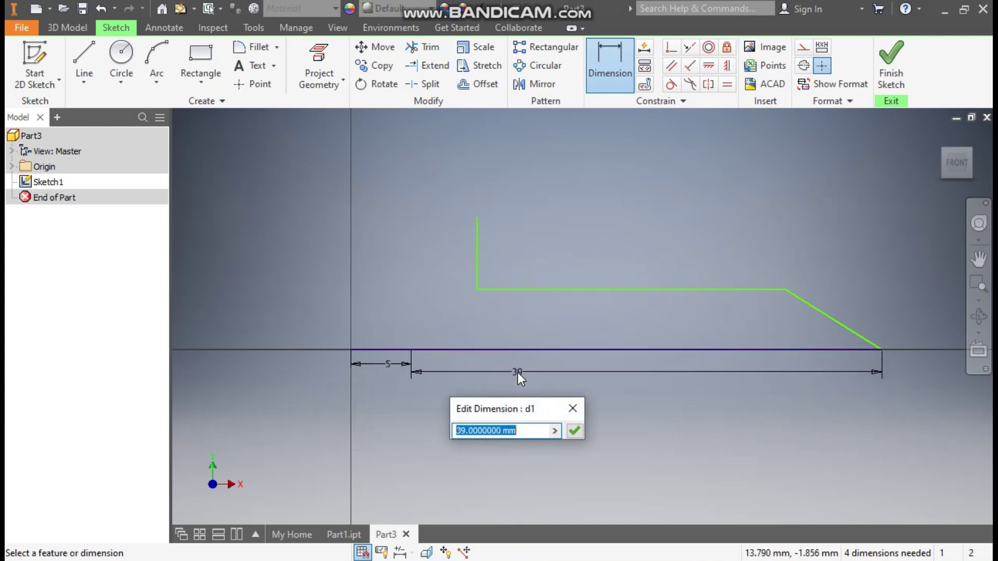
text(60)
key(Return)
Dimension the vertical head line's horizontal distance from the origin and set it to 5 mm
scroll(735, 350, down, 3)
middle_drag(589, 316, 584, 314)
click(591, 287)
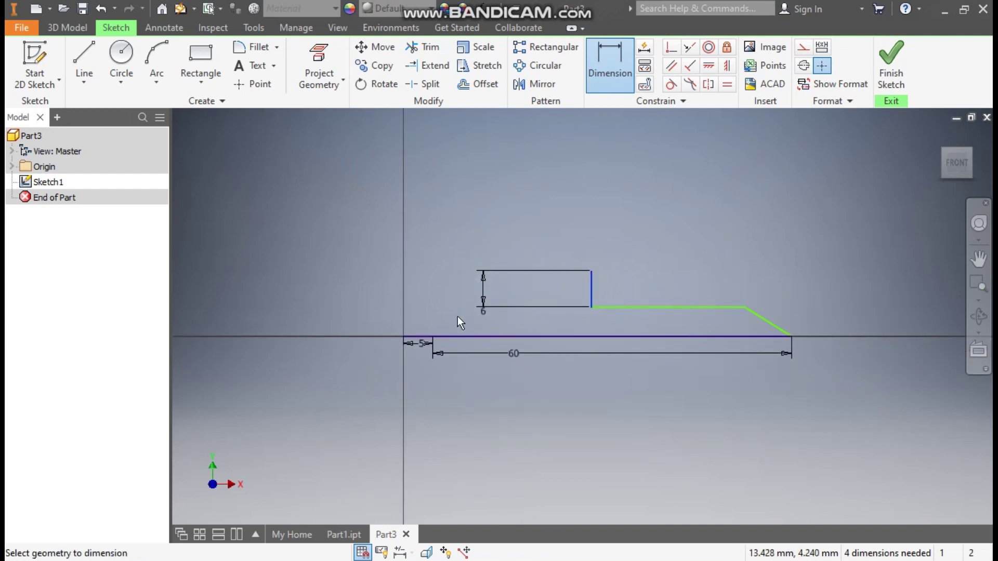
click(406, 335)
click(459, 286)
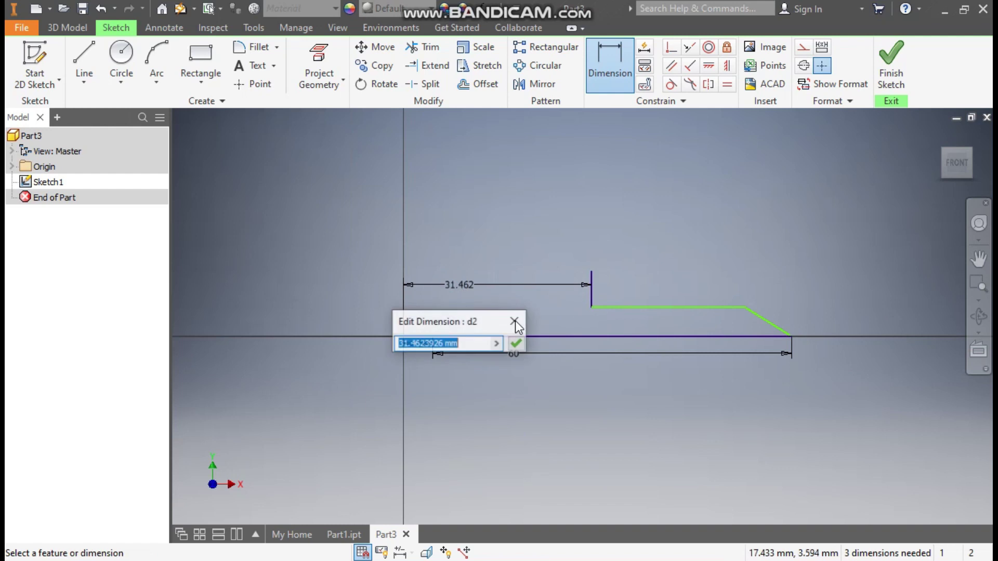
text(5)
key(Return)
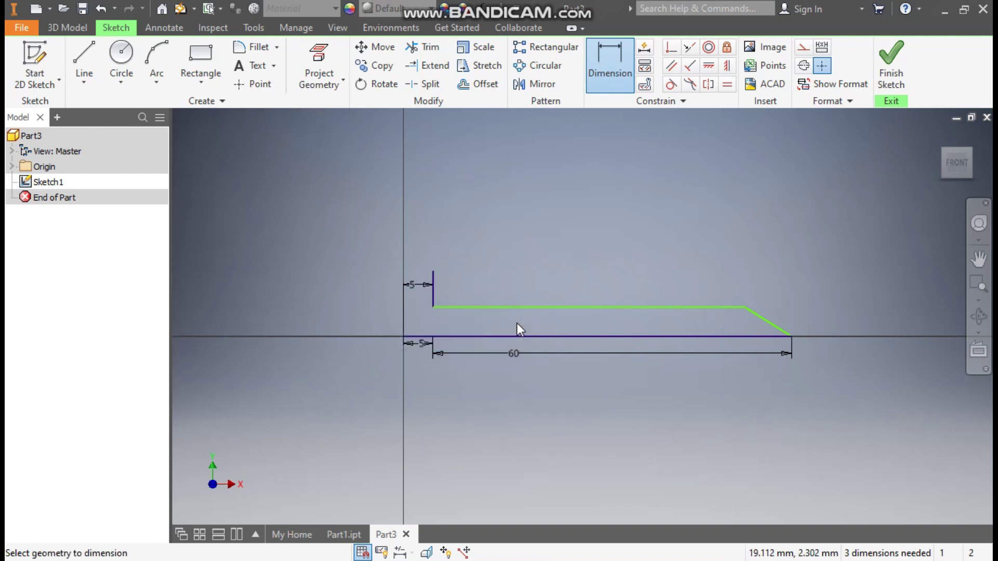
Dimension the distance between the upper shank line and the axis line as 4 mm
click(613, 307)
click(612, 336)
click(610, 321)
text(4)
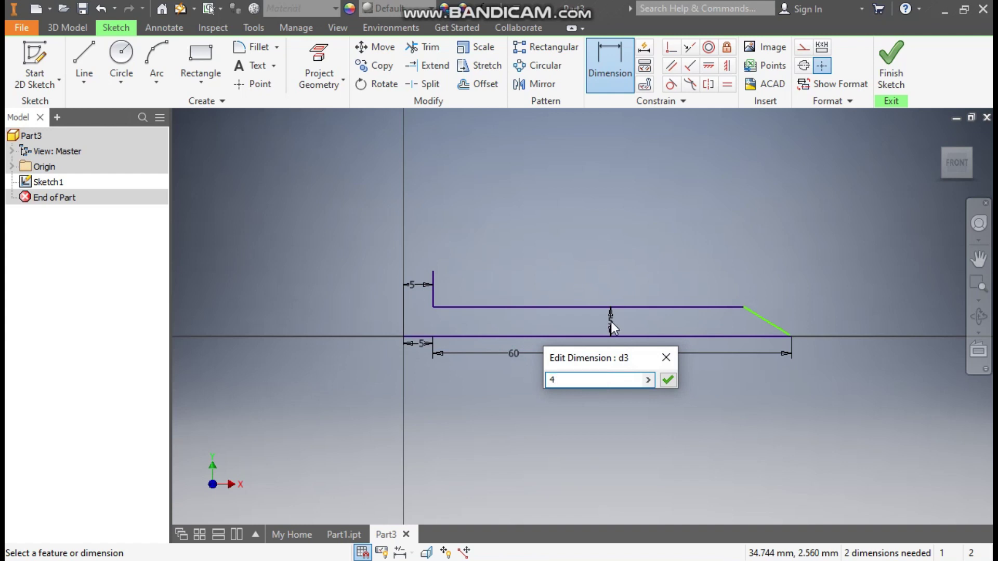
key(Return)
Dimension the angle between the slanted tip line and the axis line as 20 degrees
click(748, 335)
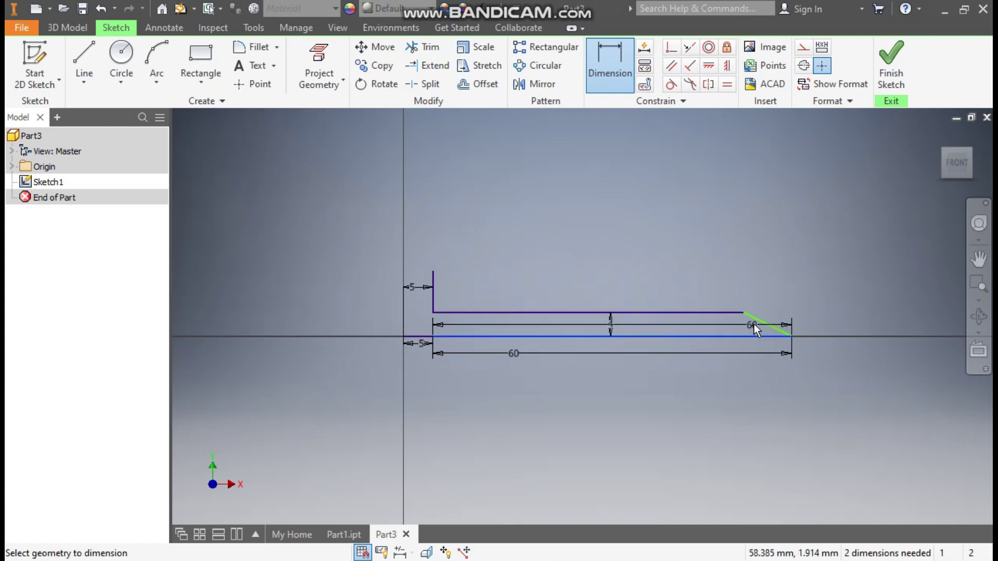
click(756, 320)
click(761, 327)
text(20)
key(Return)
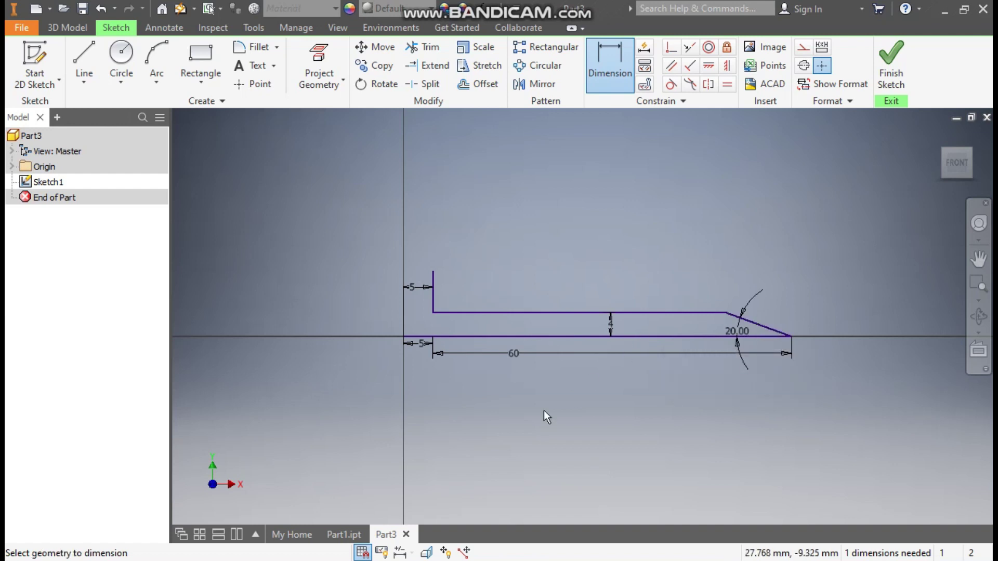
Draw a three-point arc of about 10.4 mm radius from the vertical head line's upper end to the origin, closing the profile
click(157, 52)
click(433, 271)
click(403, 336)
click(406, 312)
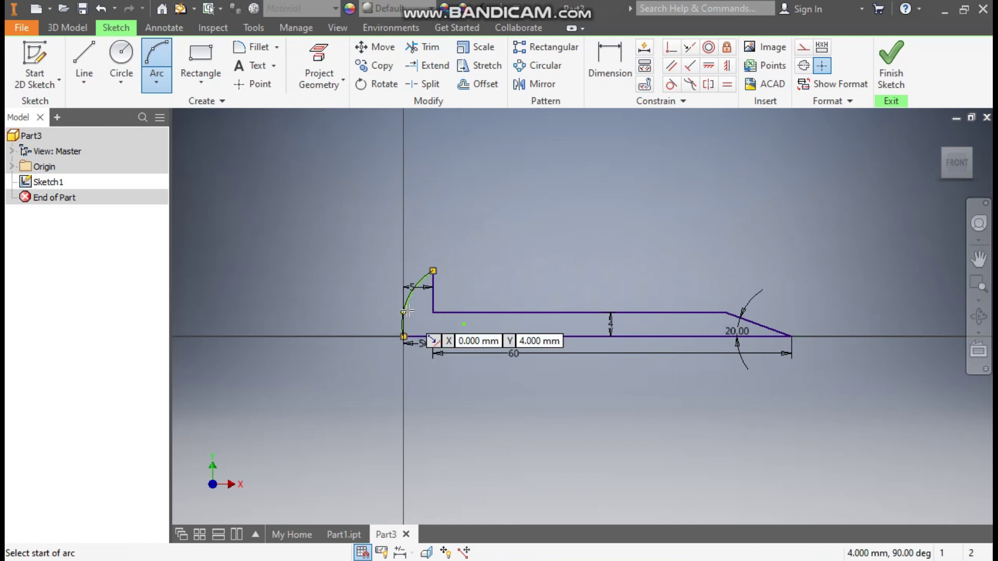
Dimension the head arc's radius and set it to 12 mm
click(616, 57)
scroll(378, 324, up, 3)
click(442, 265)
click(382, 254)
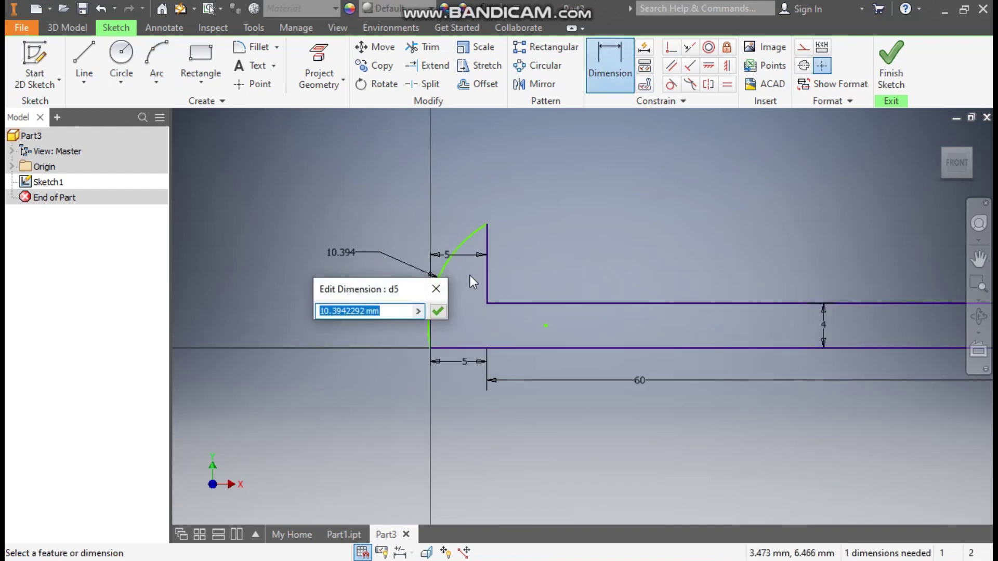
text(12)
key(Return)
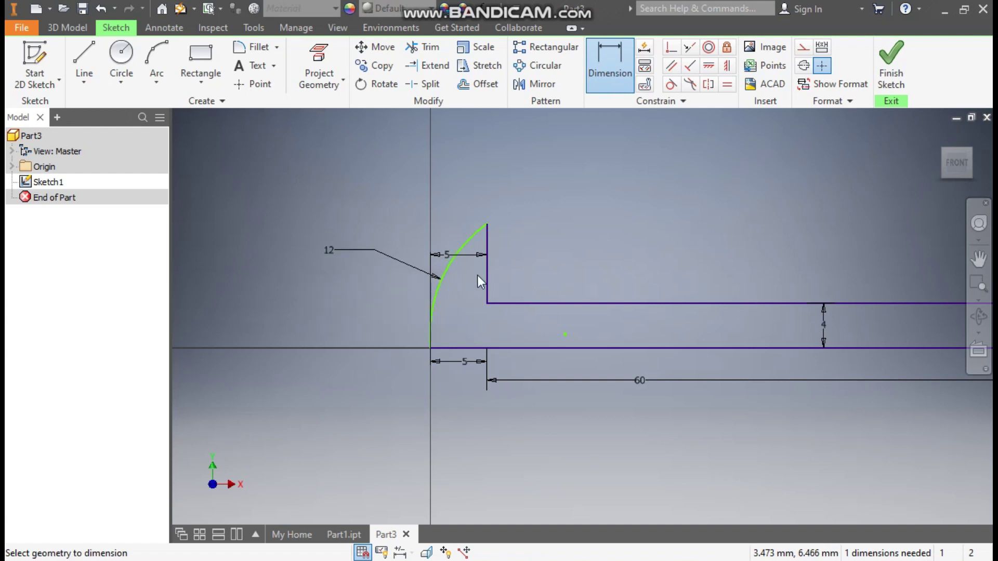
Dimension the height from the axis line to the head line's upper endpoint and set it to 10 mm
click(486, 224)
click(519, 348)
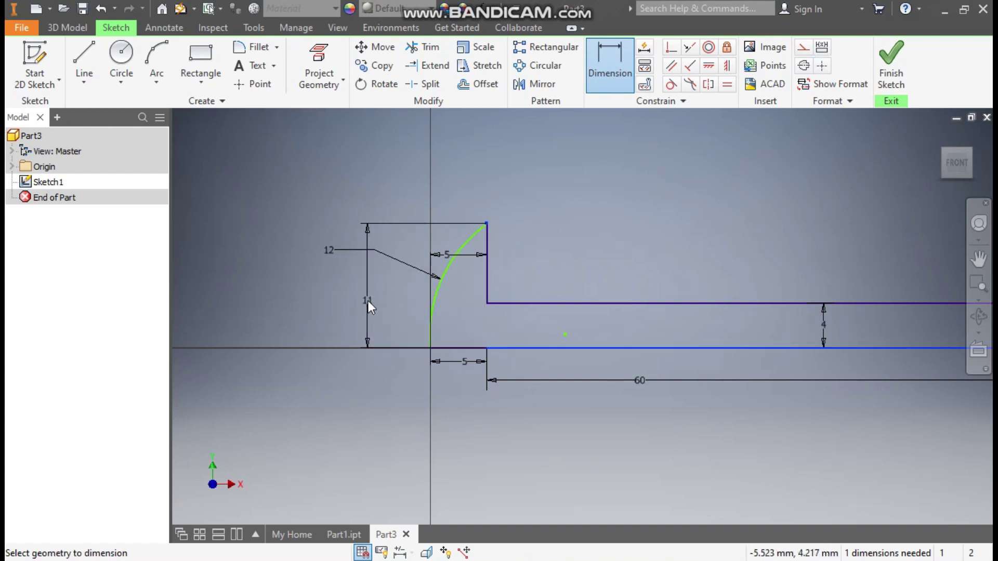
click(368, 301)
text(10)
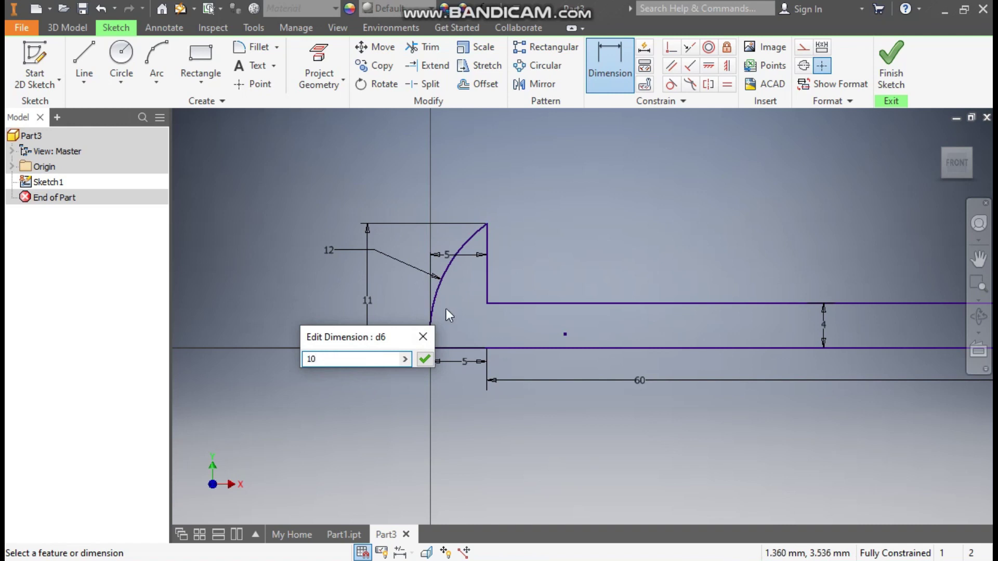
key(Return)
middle_drag(630, 248, 476, 249)
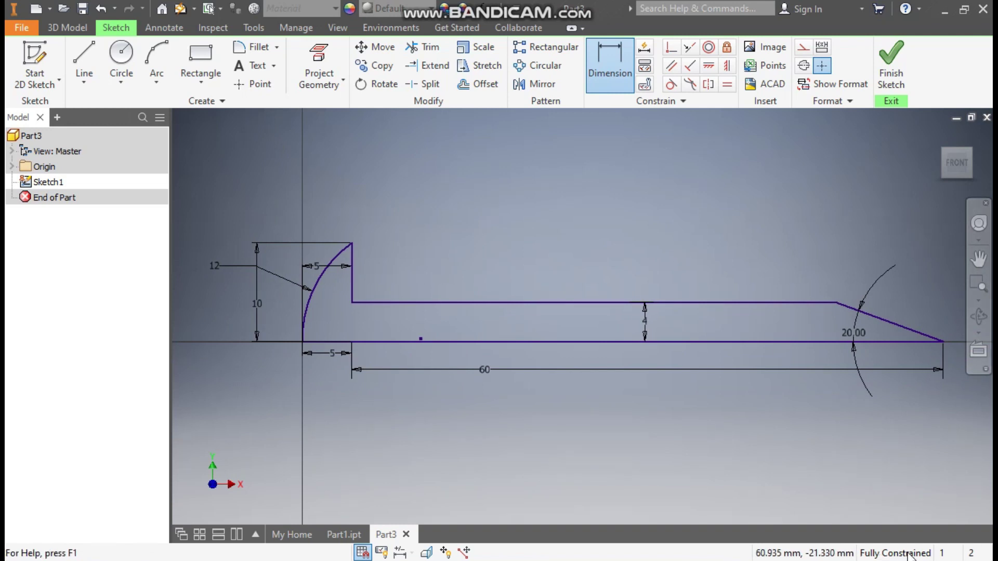
Finish the sketch and revolve the closed profile a full turn around its long axis line as a solid
click(891, 57)
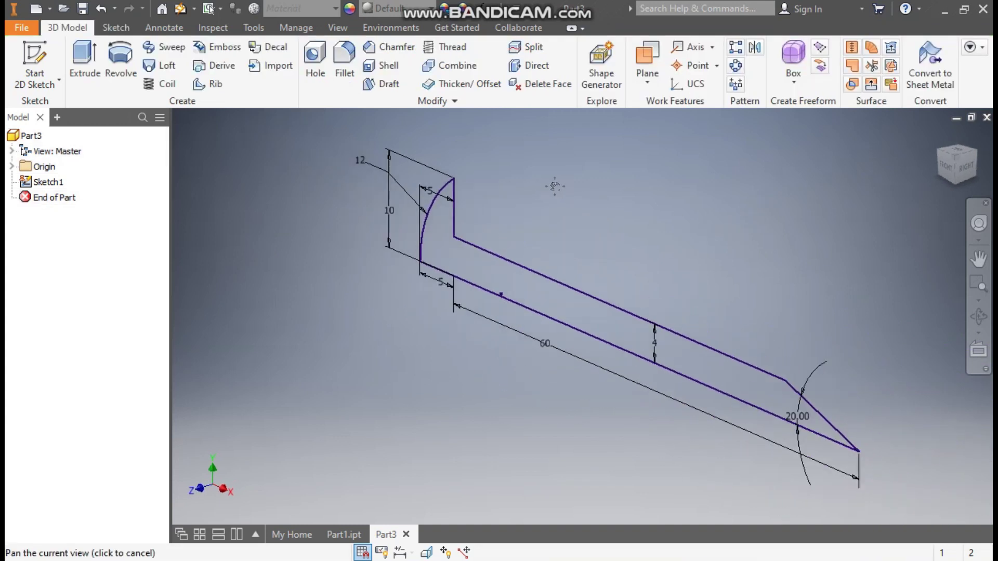
click(126, 74)
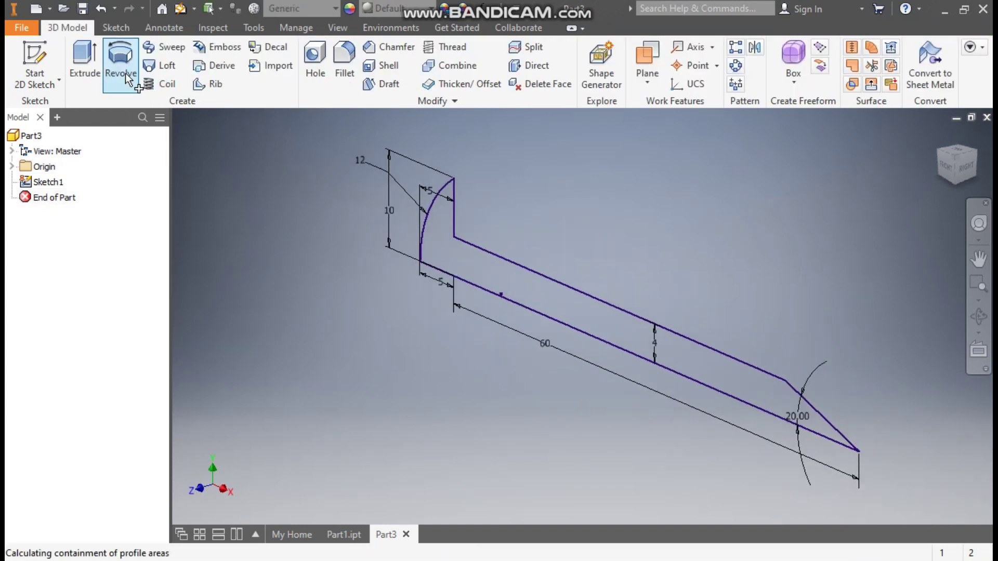
click(557, 322)
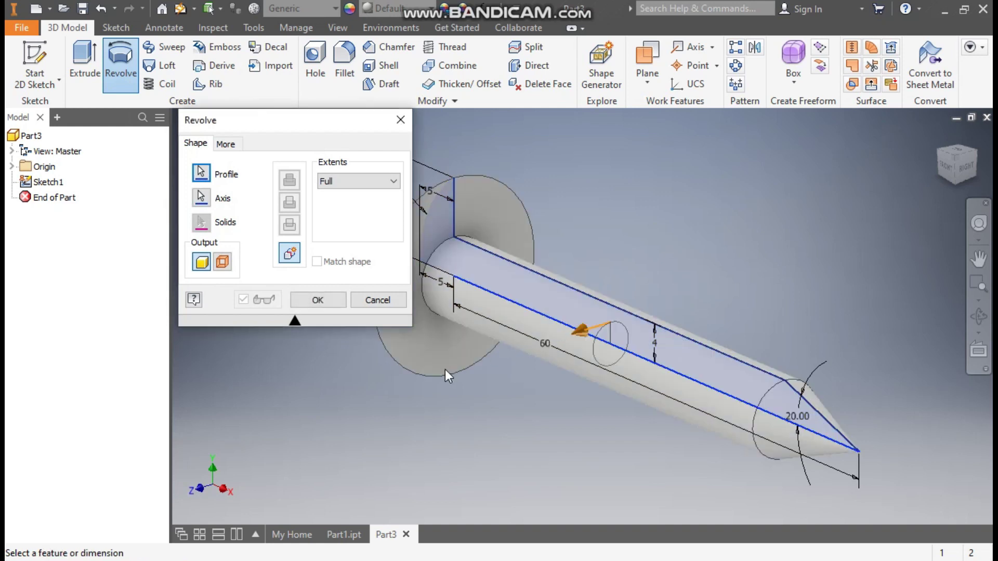
click(314, 304)
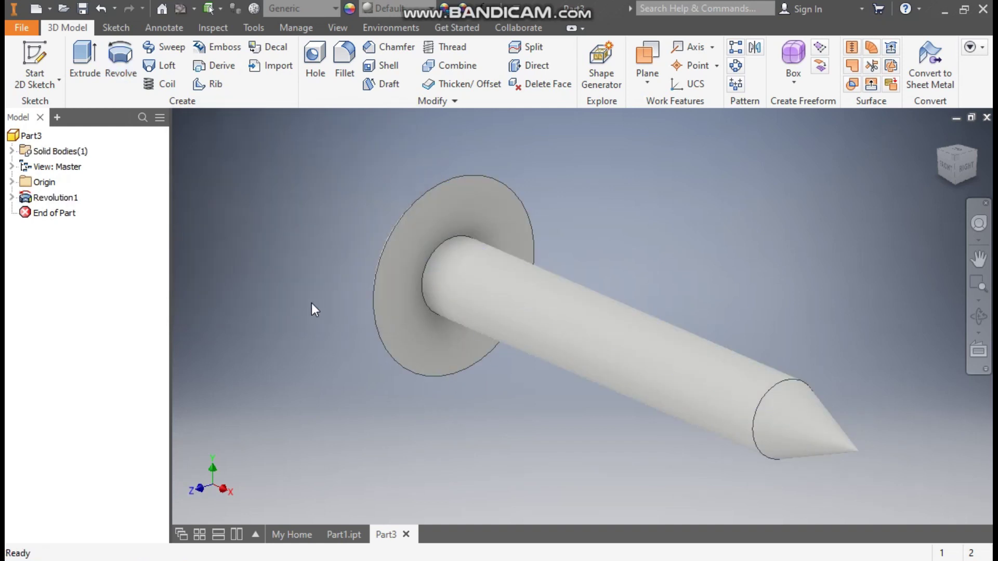
Fillet the circular edge between the shank and the conical tip with a 2 mm radius
click(937, 153)
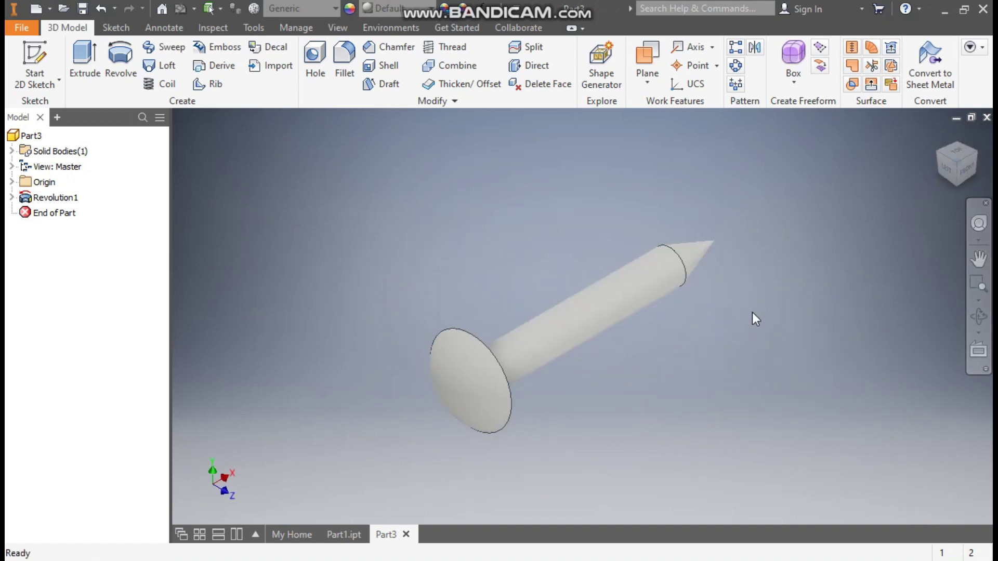
scroll(678, 298, up, 1)
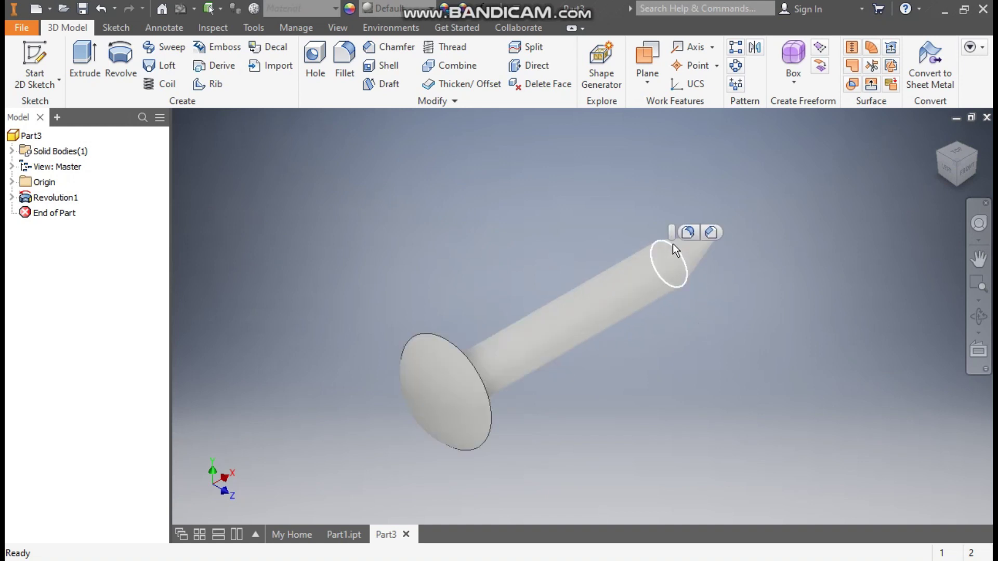
click(689, 232)
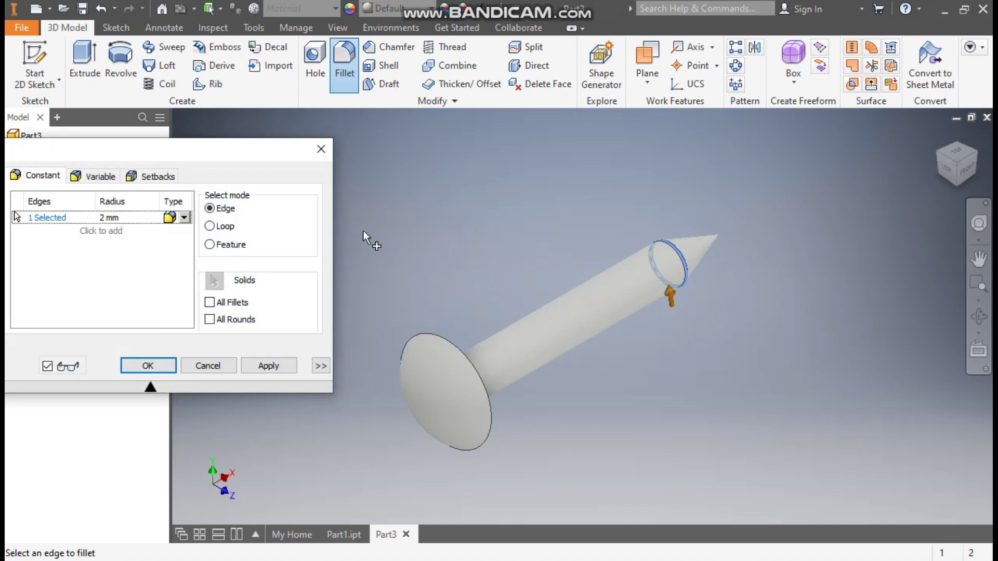
click(148, 365)
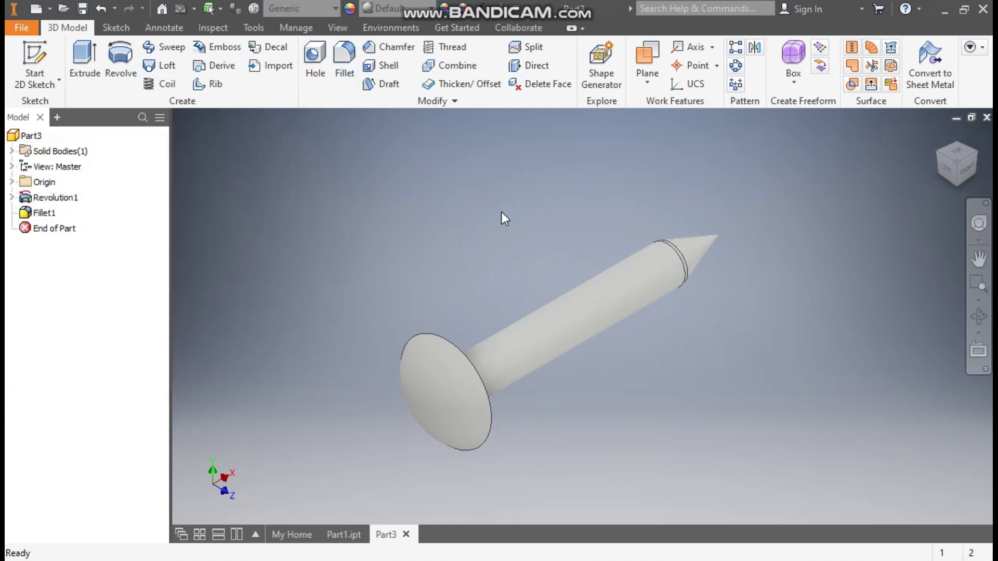
Create a work plane through the centre of the toroidal fillet face between the shank and the conical tip
scroll(693, 268, up, 2)
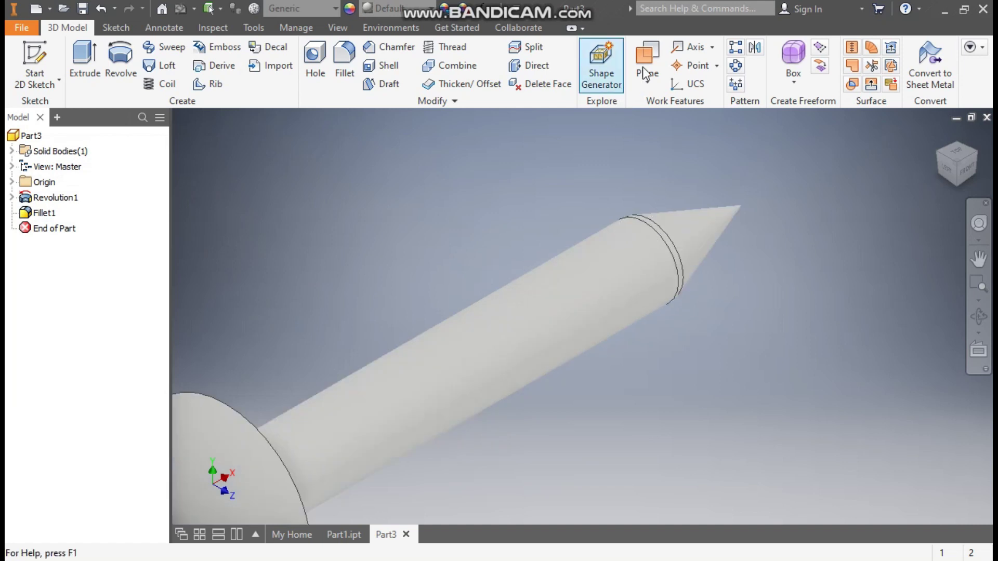
click(647, 52)
key(F6)
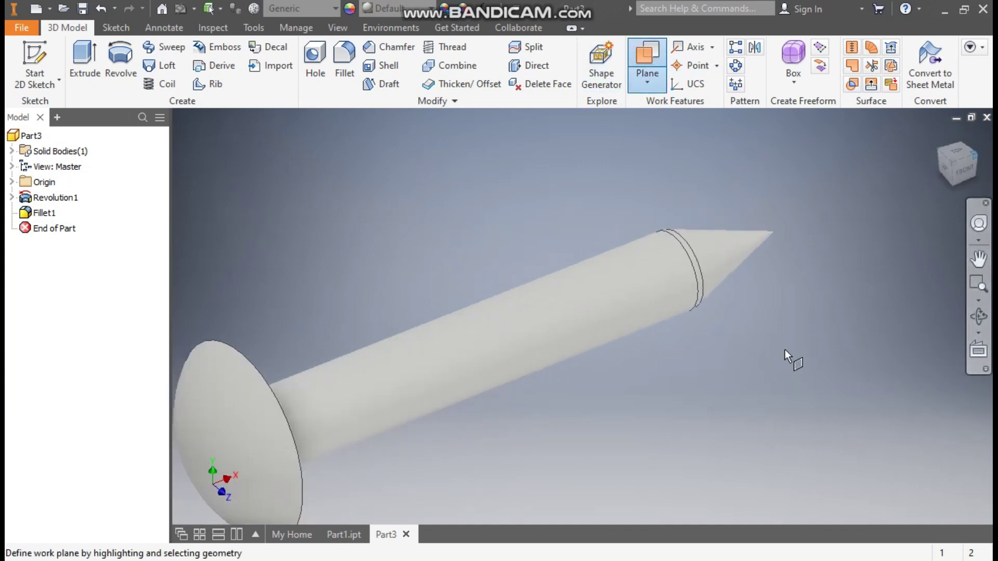
scroll(664, 338, up, 3)
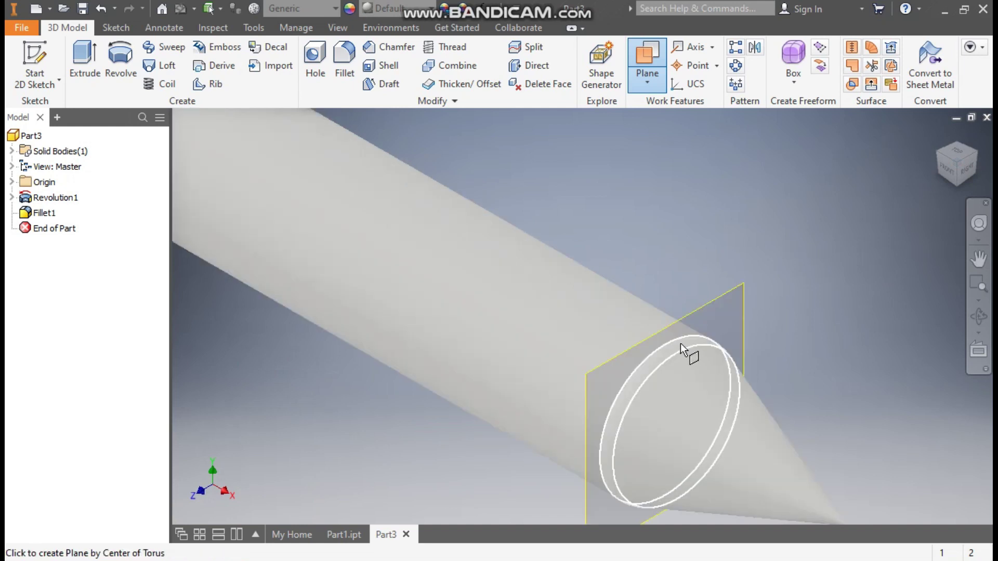
click(680, 344)
scroll(858, 305, down, 2)
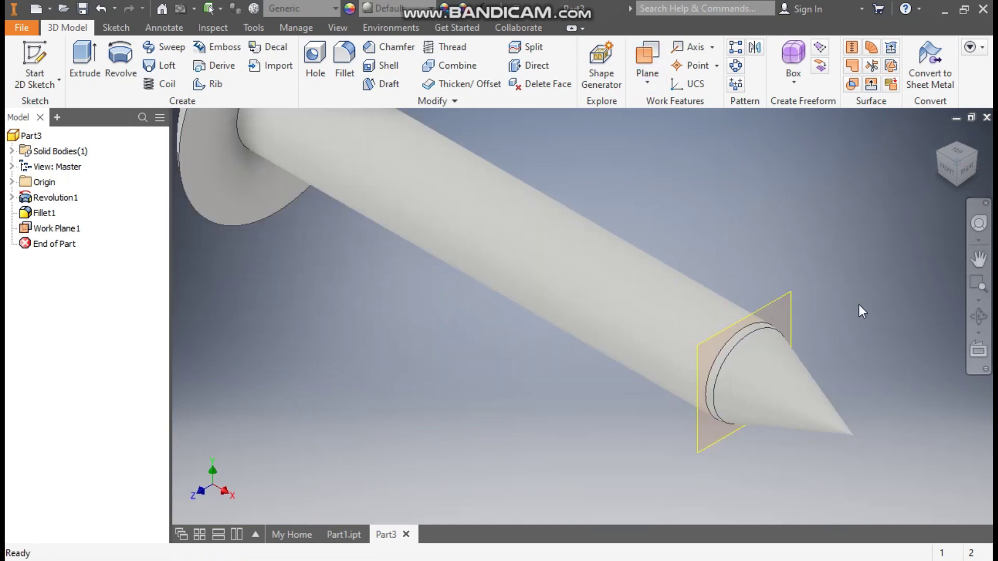
Sketch on the work plane at the tip, project the circular edge where the shank meets the fillet, and finish the sketch
click(788, 295)
click(807, 284)
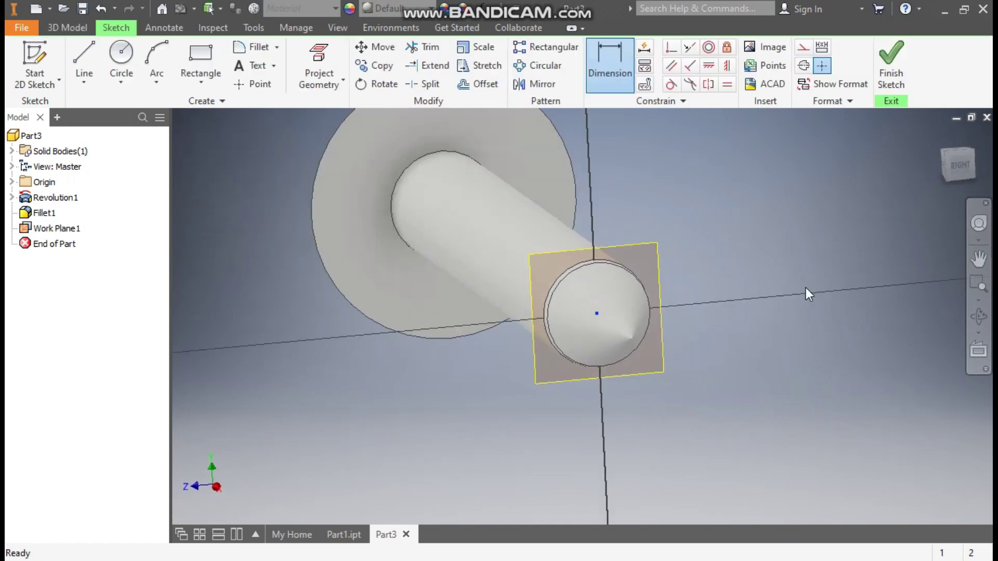
click(945, 155)
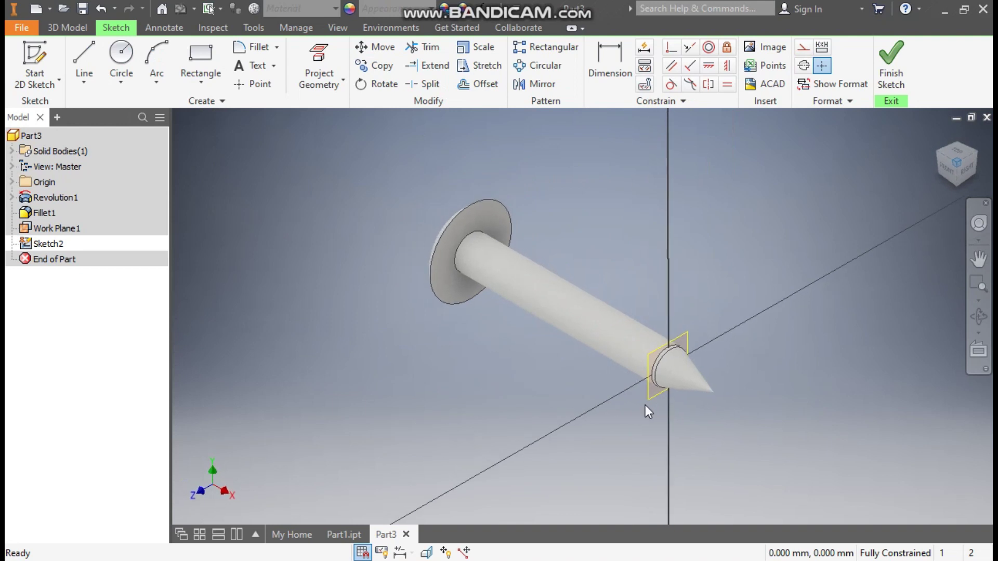
scroll(645, 404, up, 2)
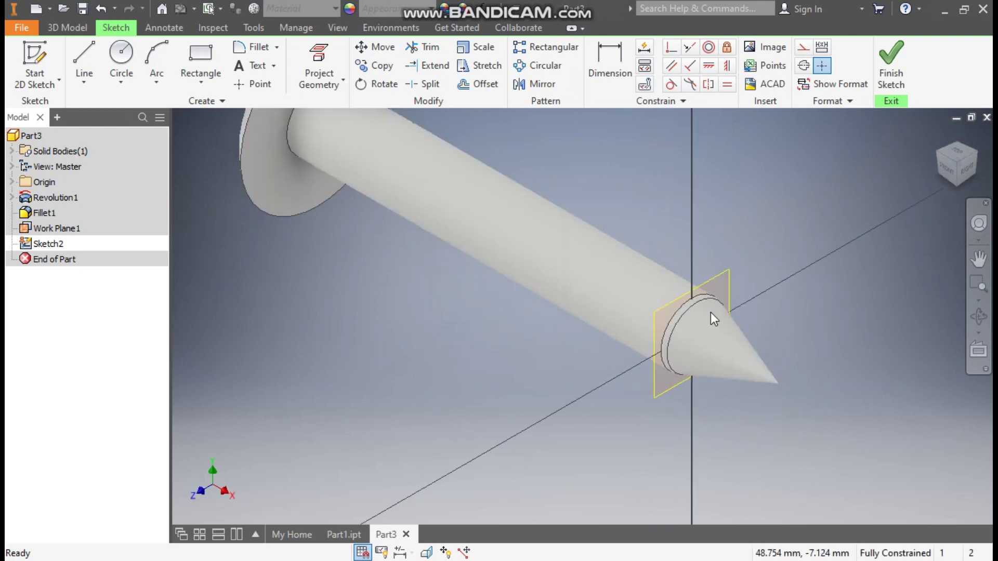
click(325, 58)
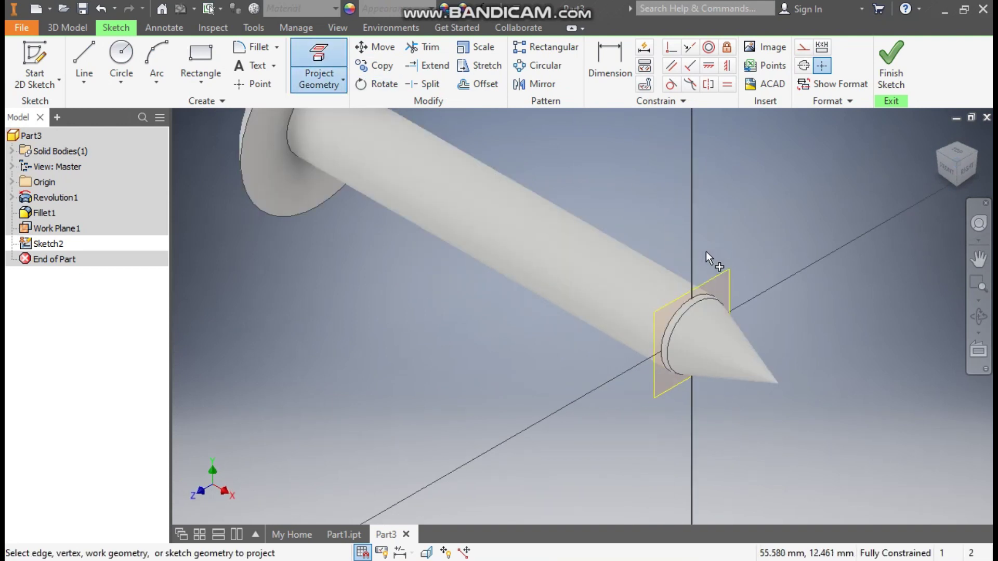
click(703, 293)
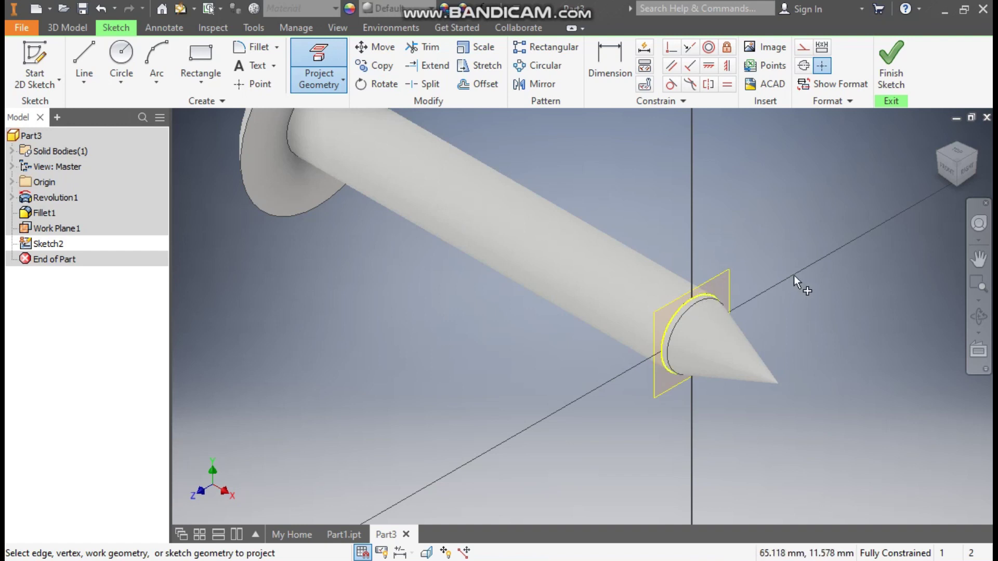
click(891, 58)
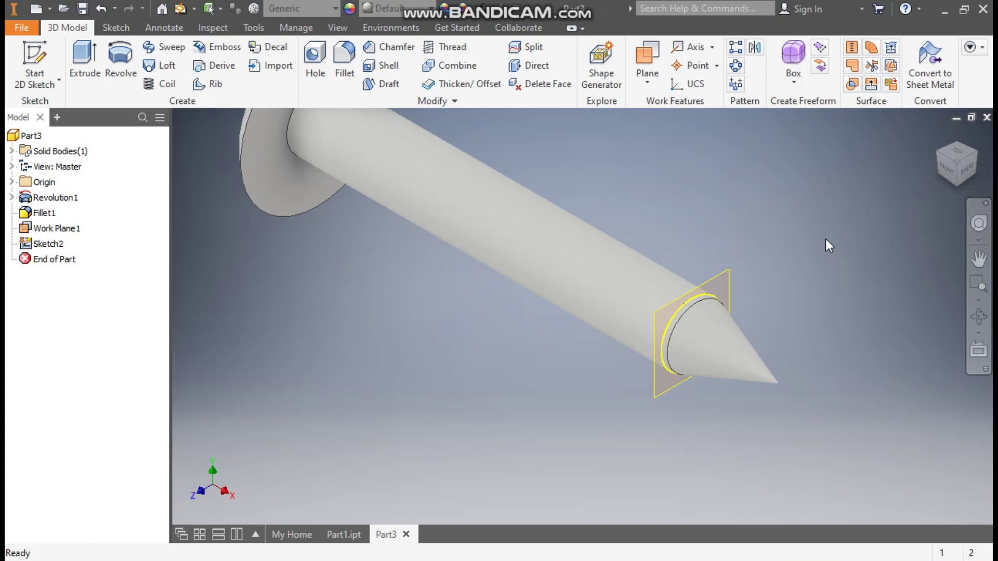
Start a 3D sketch and define a helical curve by Pitch and Height with a diameter of 8 mm
middle_drag(675, 241, 663, 327)
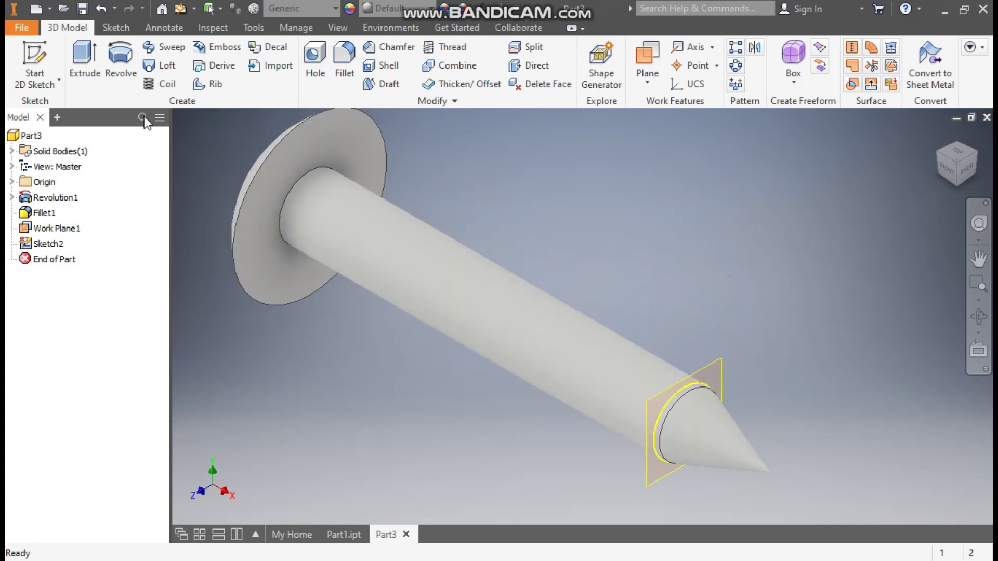
click(44, 84)
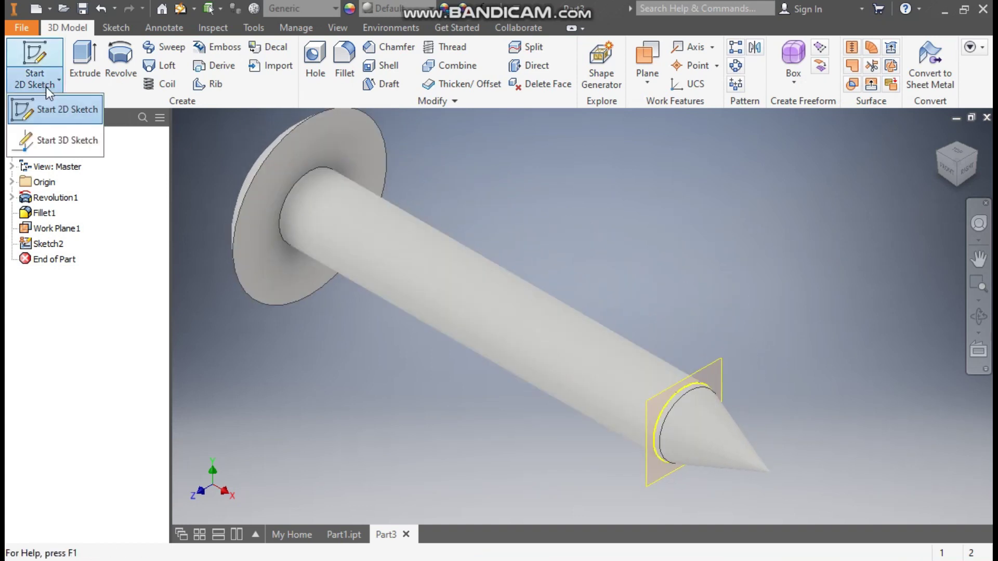
click(64, 140)
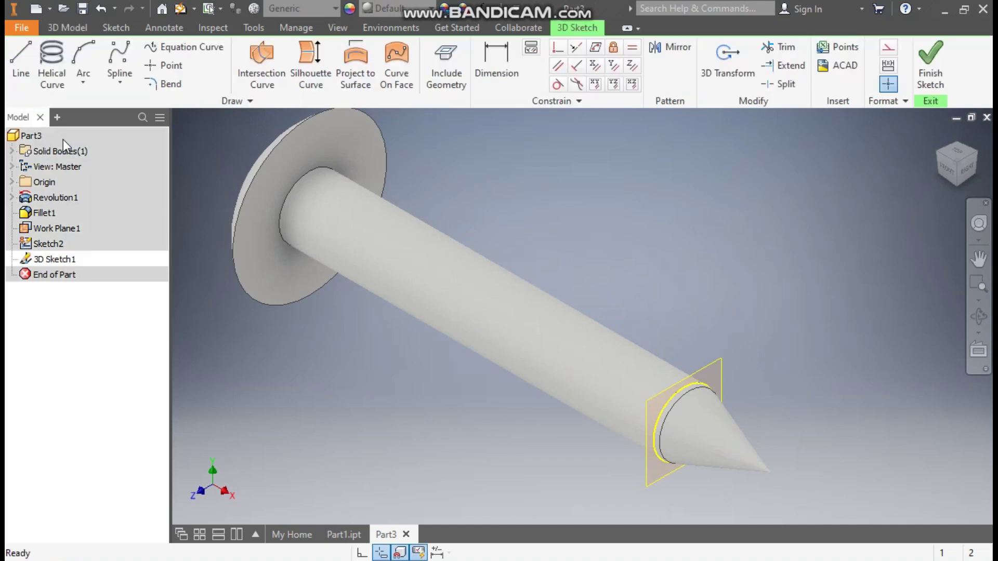
click(57, 72)
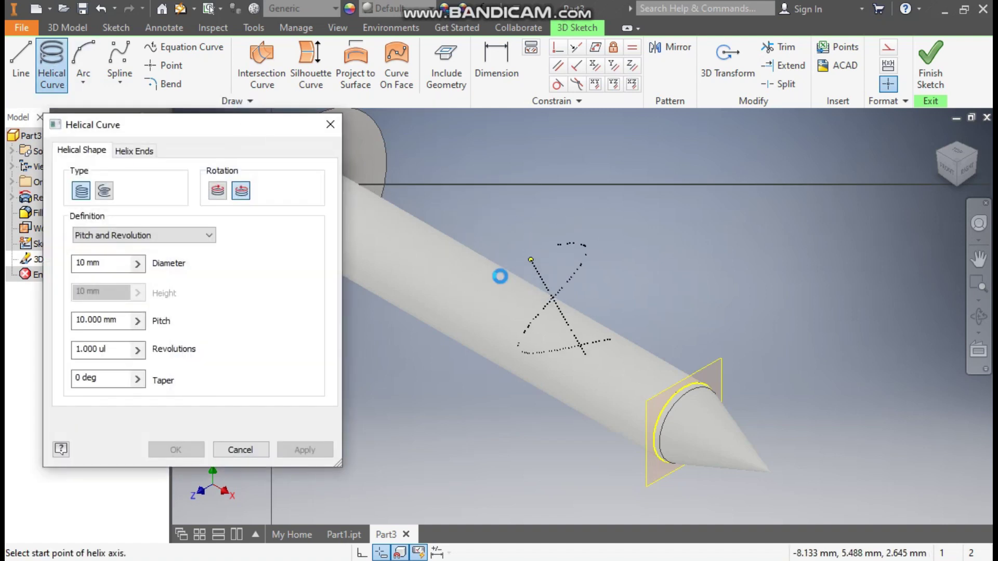
click(165, 232)
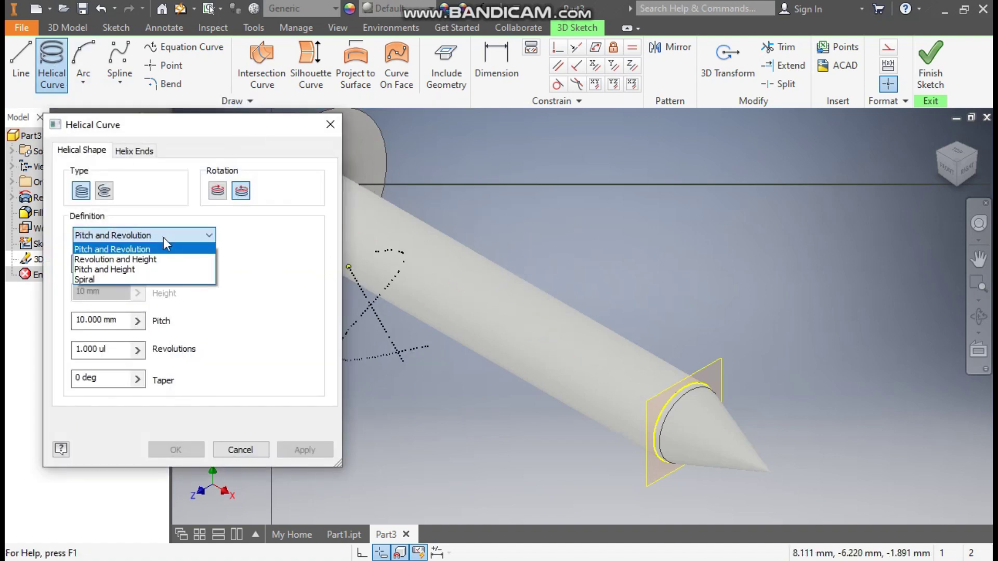
click(145, 266)
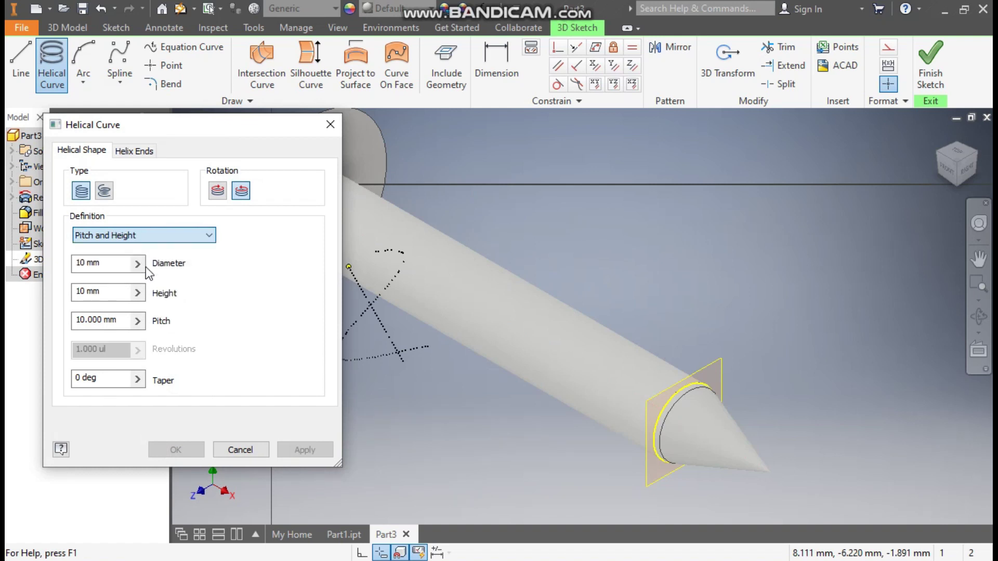
drag(117, 263, 52, 270)
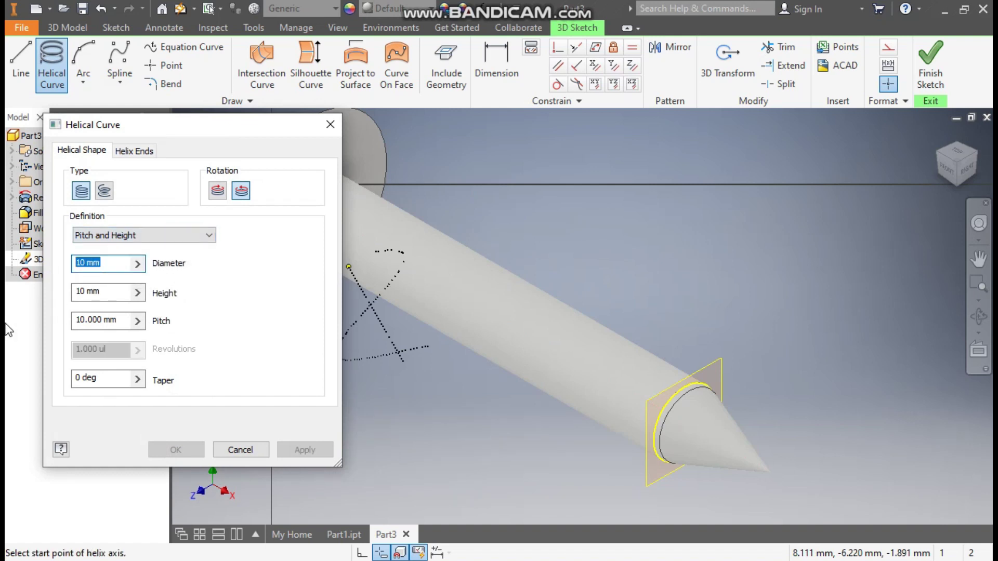
text(8)
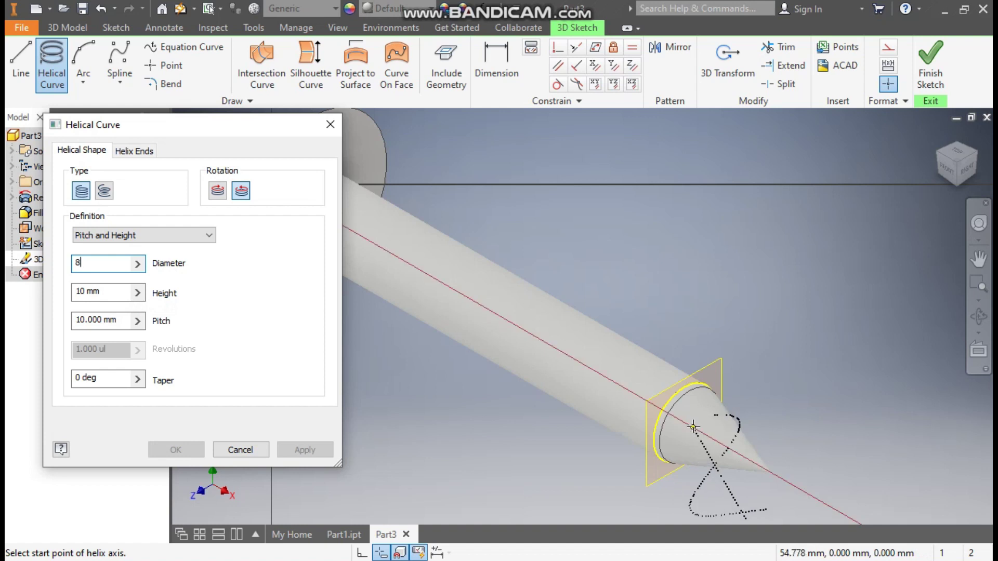
Place the helix axis from the tip-end circle's centre along the shank towards the head, with a 45 mm height and 4 mm pitch
click(684, 423)
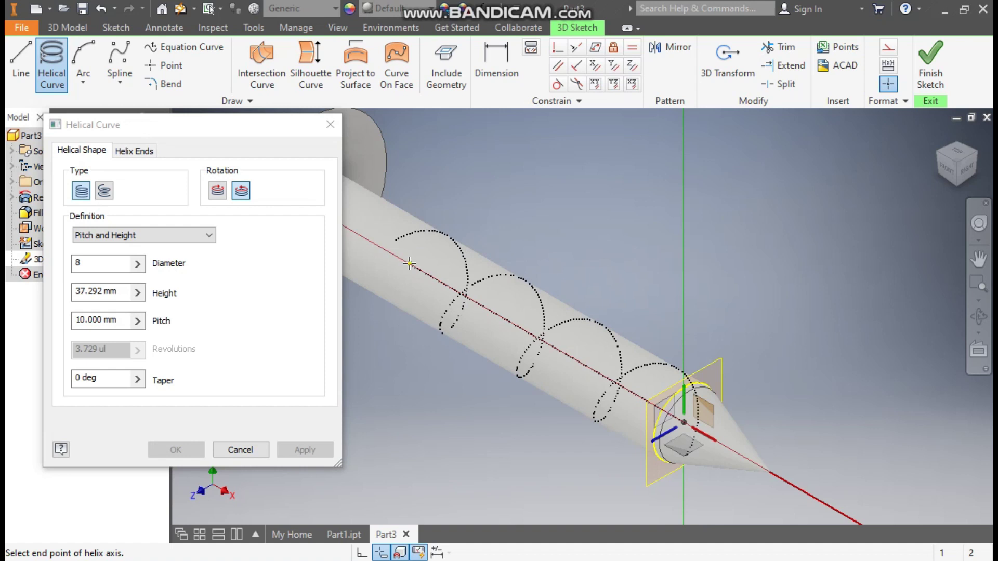
click(410, 265)
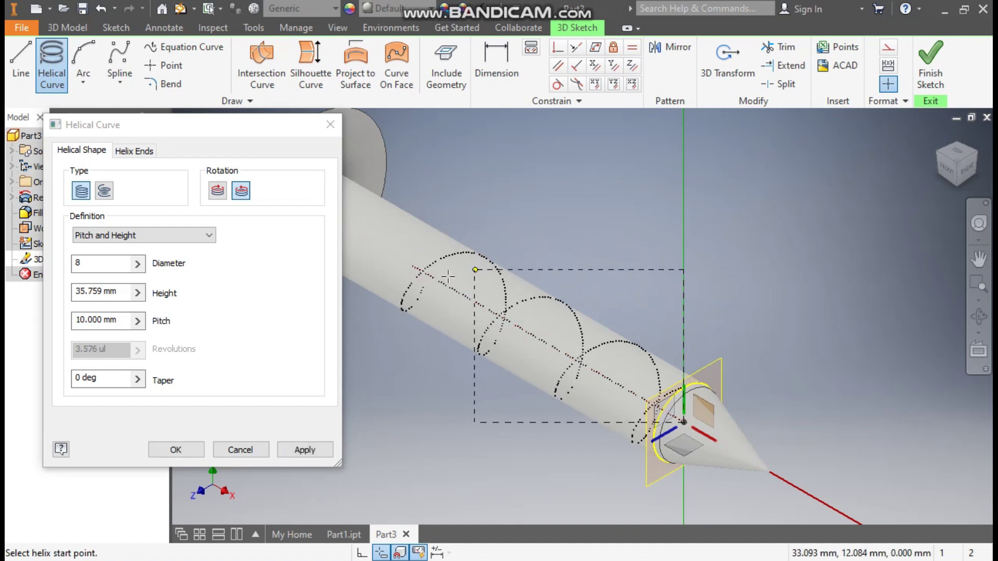
click(112, 293)
double_click(111, 292)
text(45)
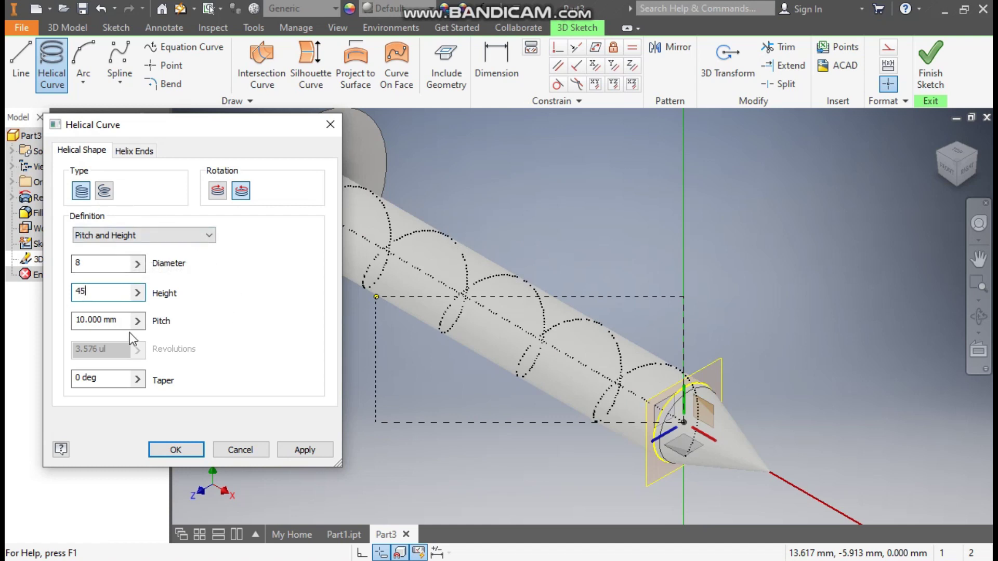
key(Tab)
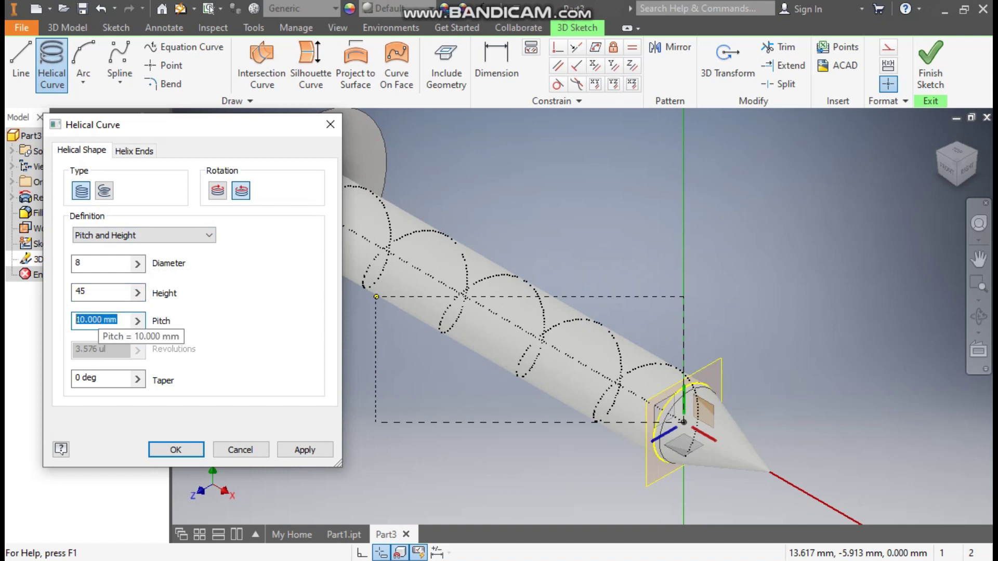
text(4)
Create the helix with its start point picked at the rim of the head's underside, and finish the 3D sketch
drag(216, 129, 151, 174)
middle_drag(574, 233, 727, 235)
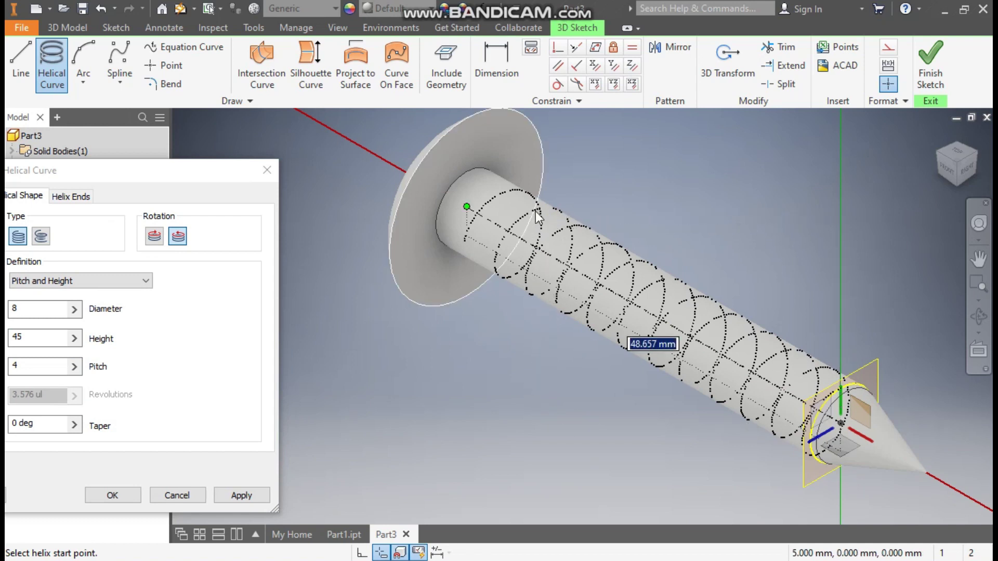
click(538, 215)
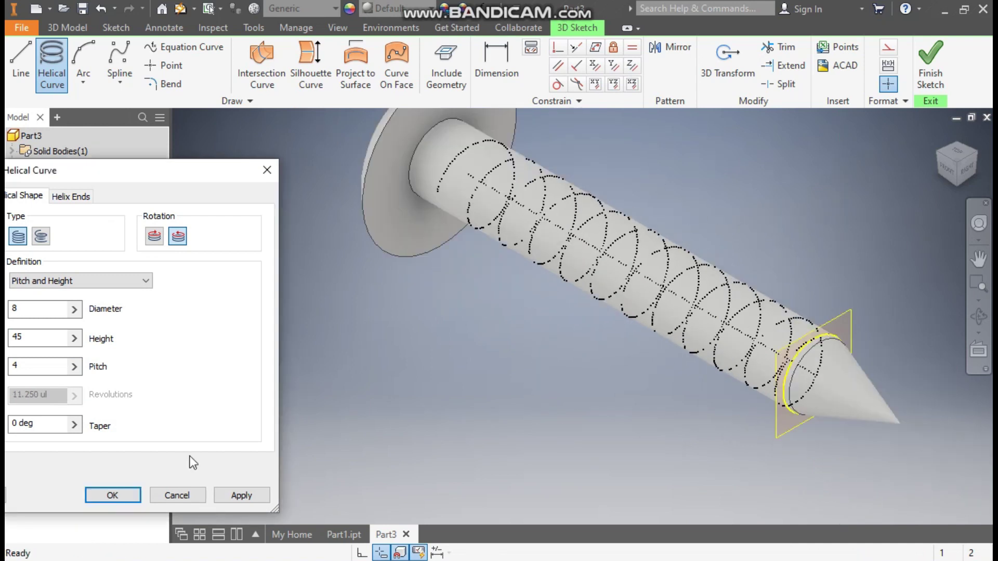
click(118, 496)
scroll(498, 314, down, 3)
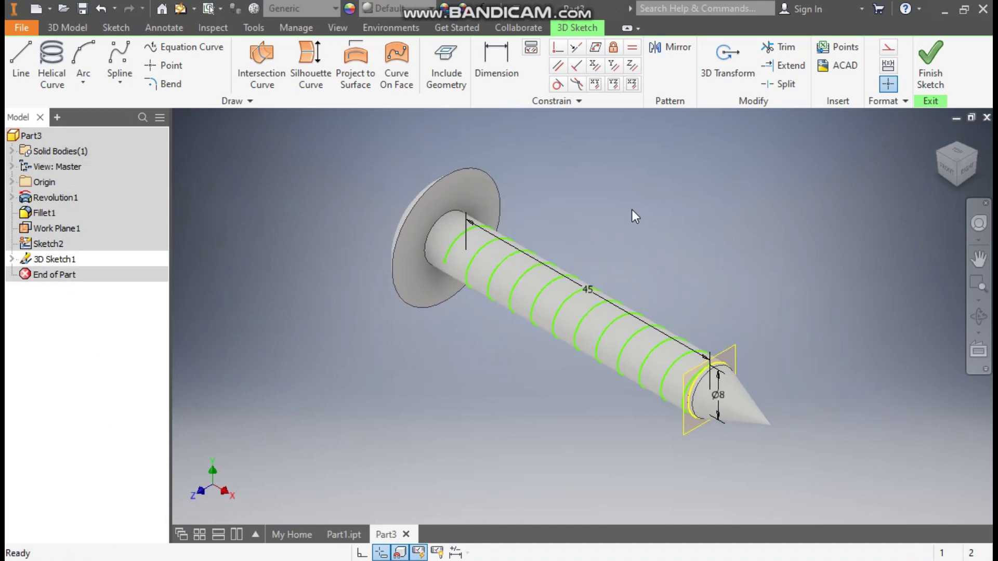
click(928, 68)
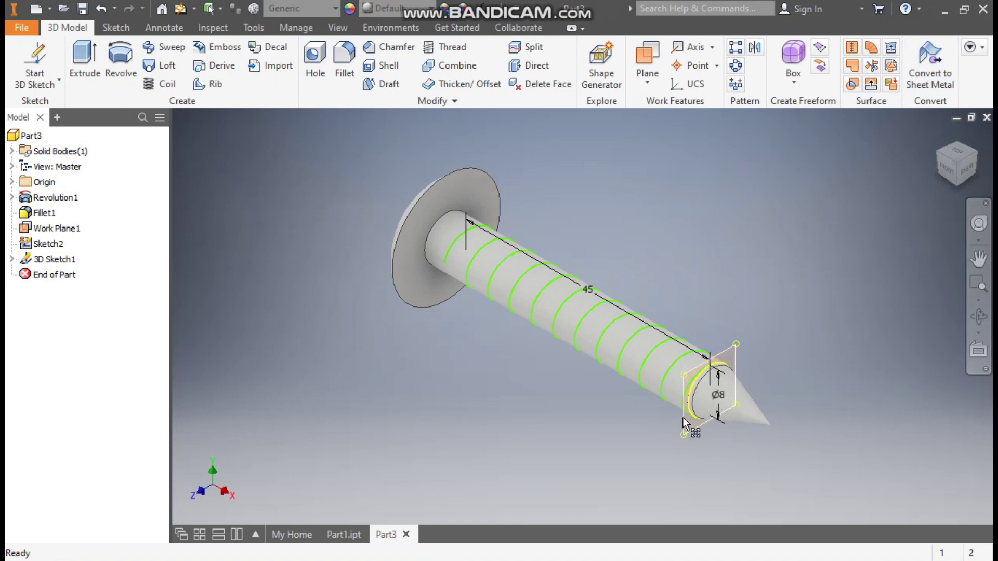
Create a work plane normal to the helix through its endpoint near the conical tip
scroll(682, 410, up, 3)
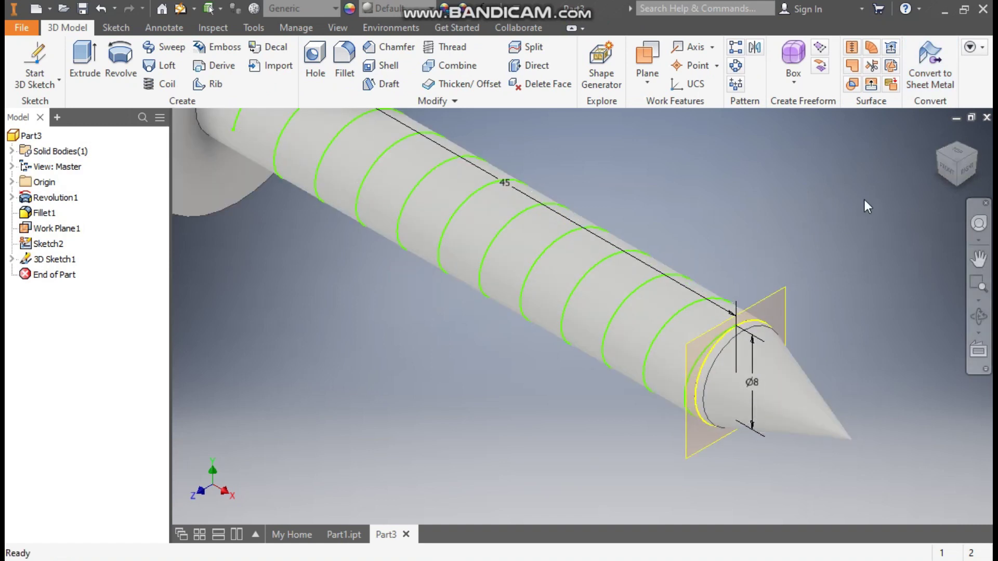
shift+middle_drag(849, 251, 675, 352)
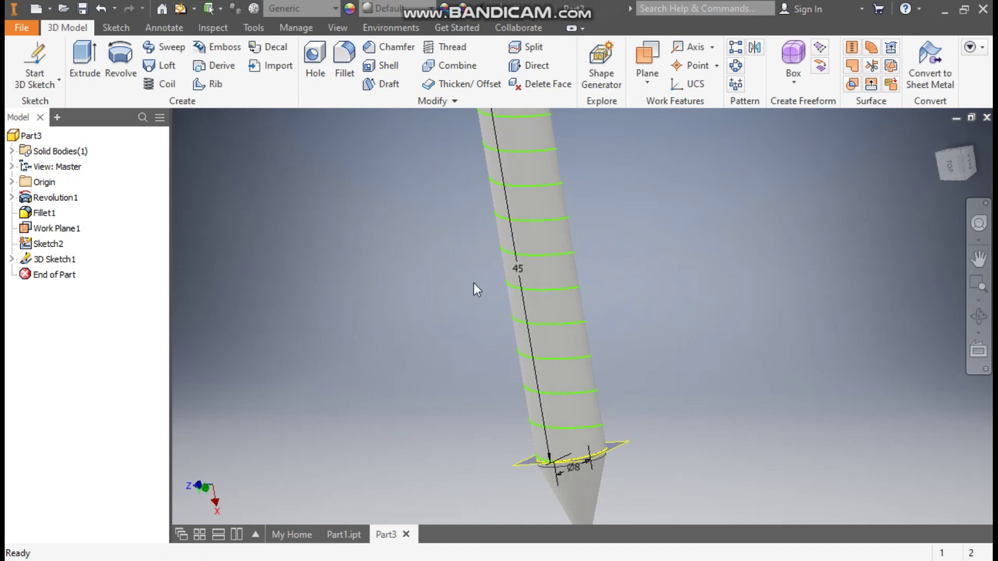
click(647, 62)
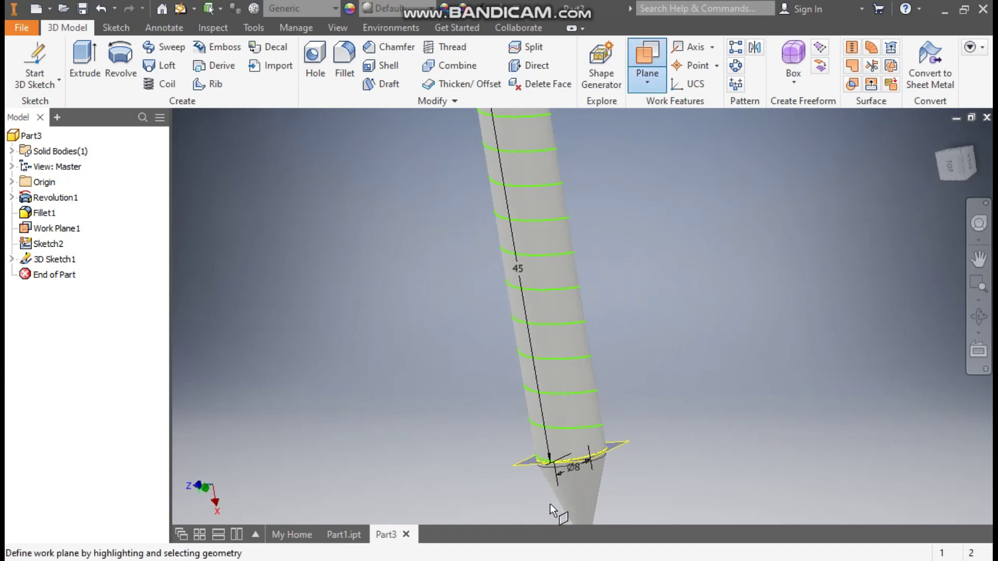
scroll(547, 482, up, 5)
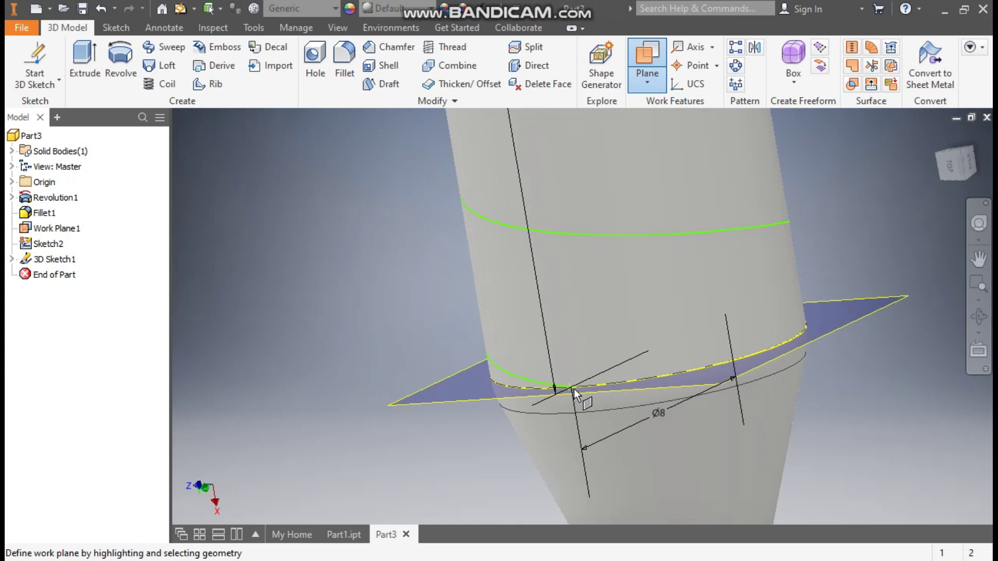
scroll(573, 389, up, 2)
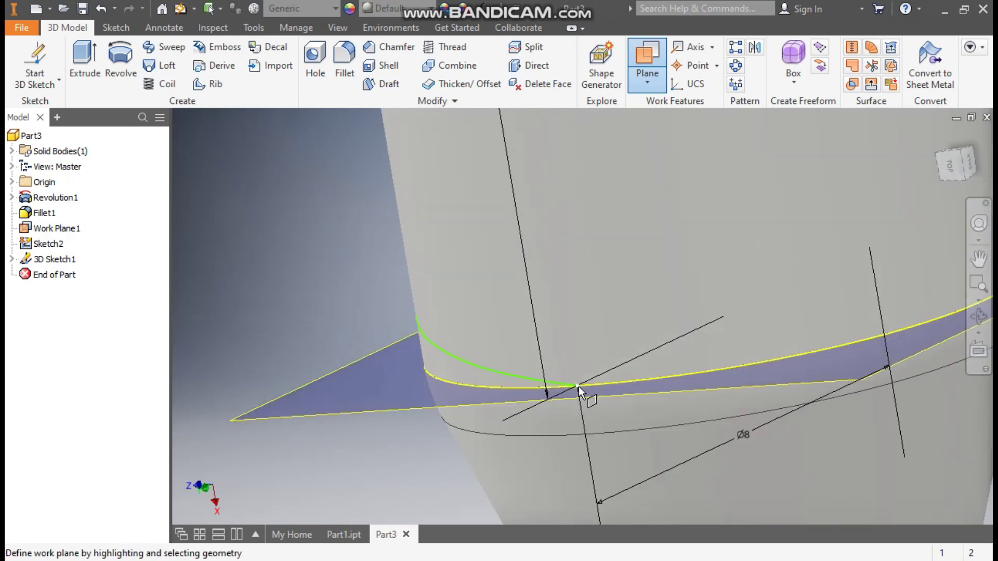
click(579, 386)
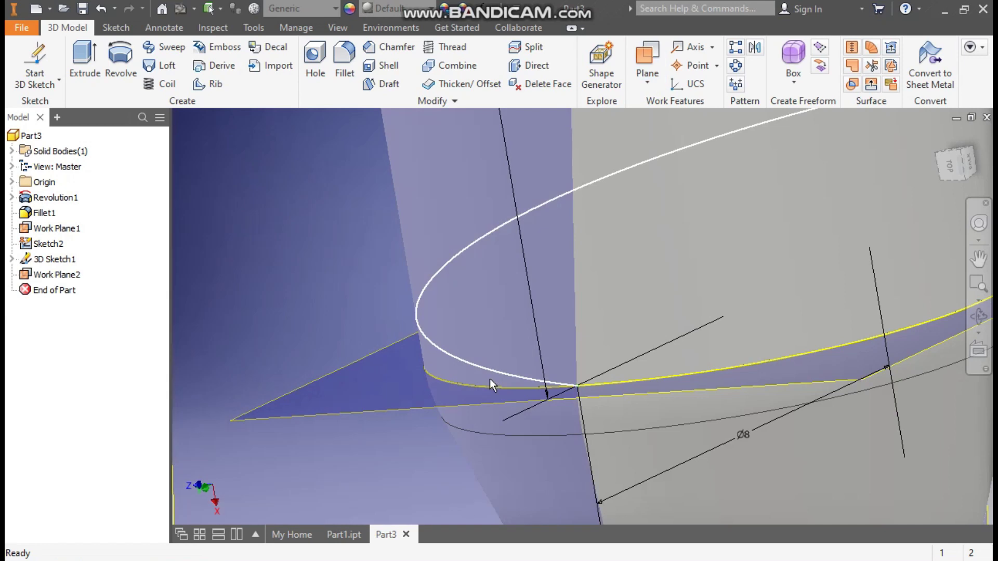
click(489, 378)
scroll(511, 423, down, 5)
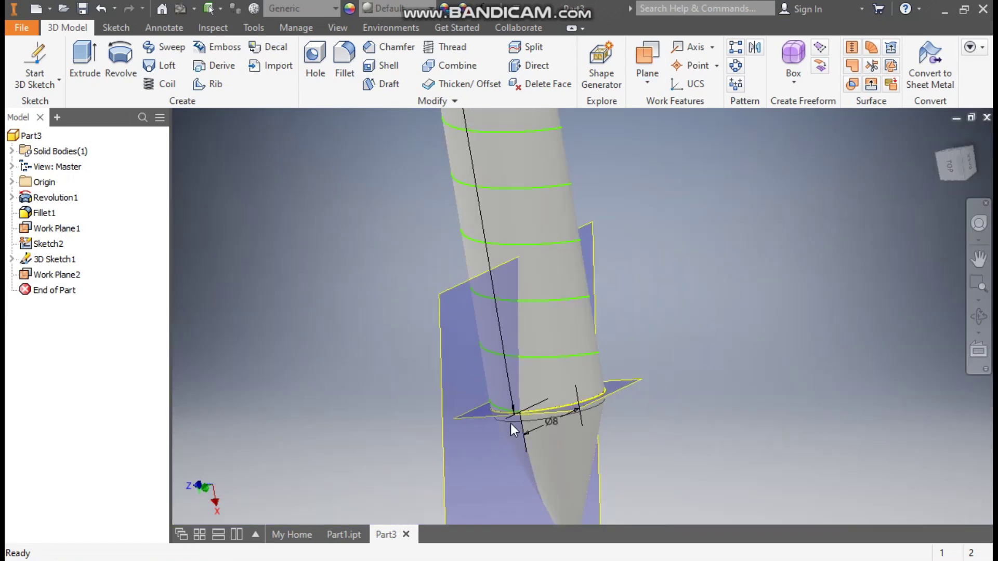
Start a 2D sketch on the work plane at the helix's tip-side endpoint
click(470, 279)
click(488, 269)
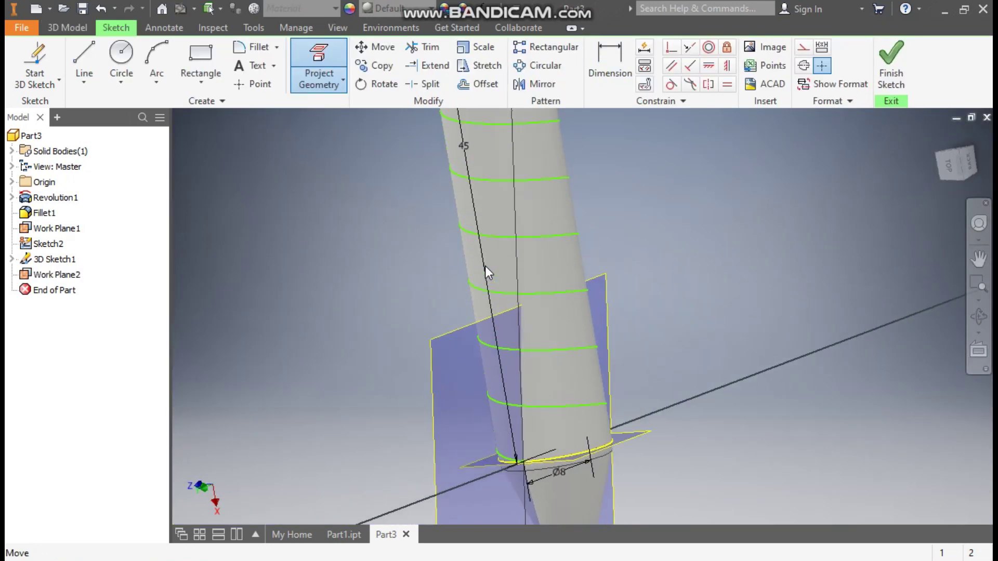
scroll(598, 312, down, 4)
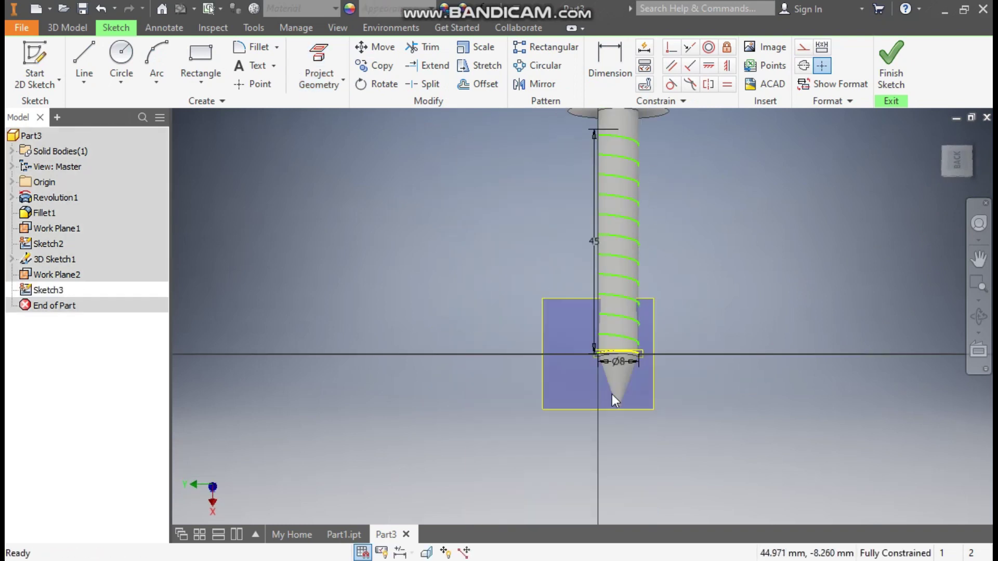
scroll(603, 400, up, 5)
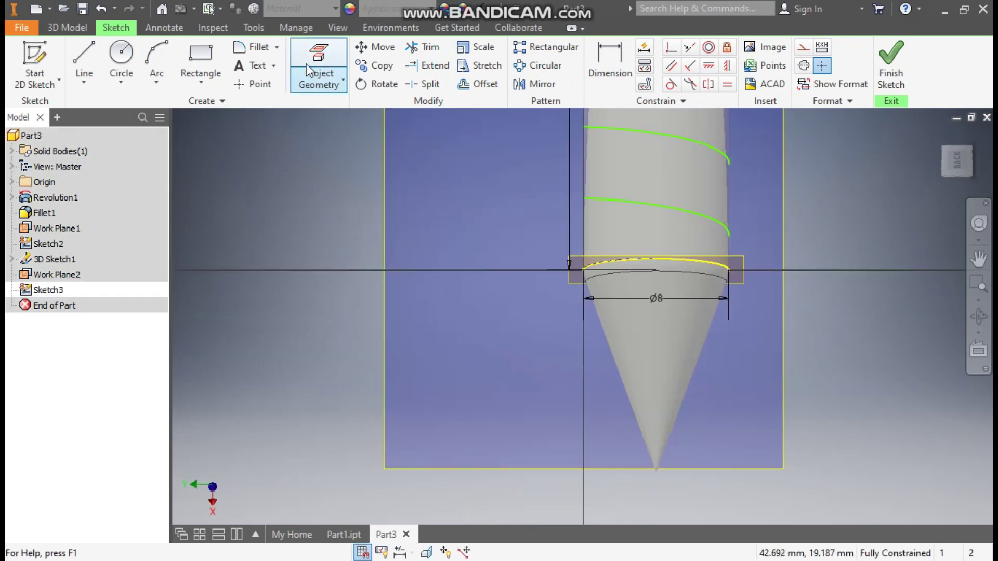
click(319, 52)
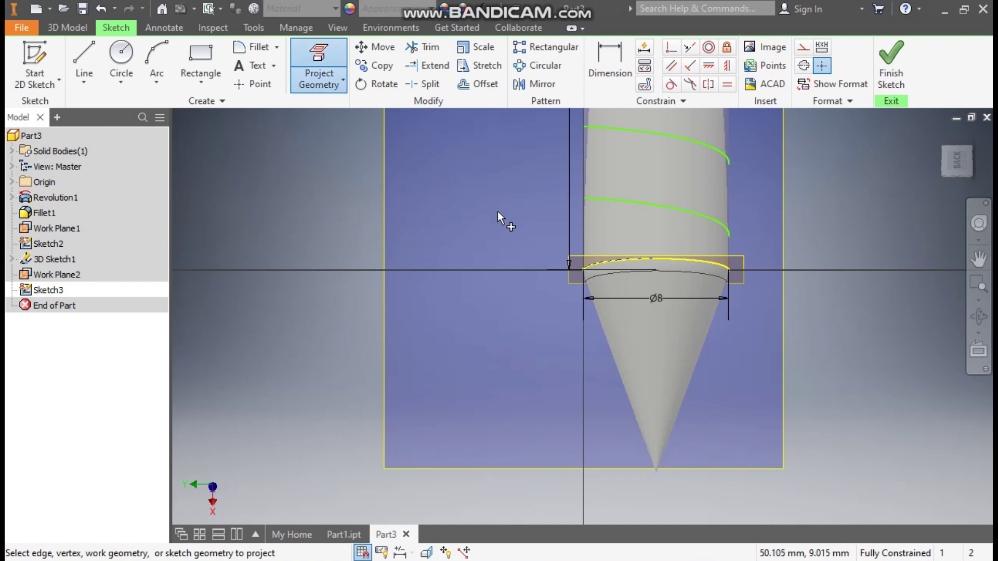
mouse_move(645, 304)
shift+middle_down()
mouse_move(630, 307)
mouse_move(645, 313)
shift+middle_up()
scroll(477, 204, up, 5)
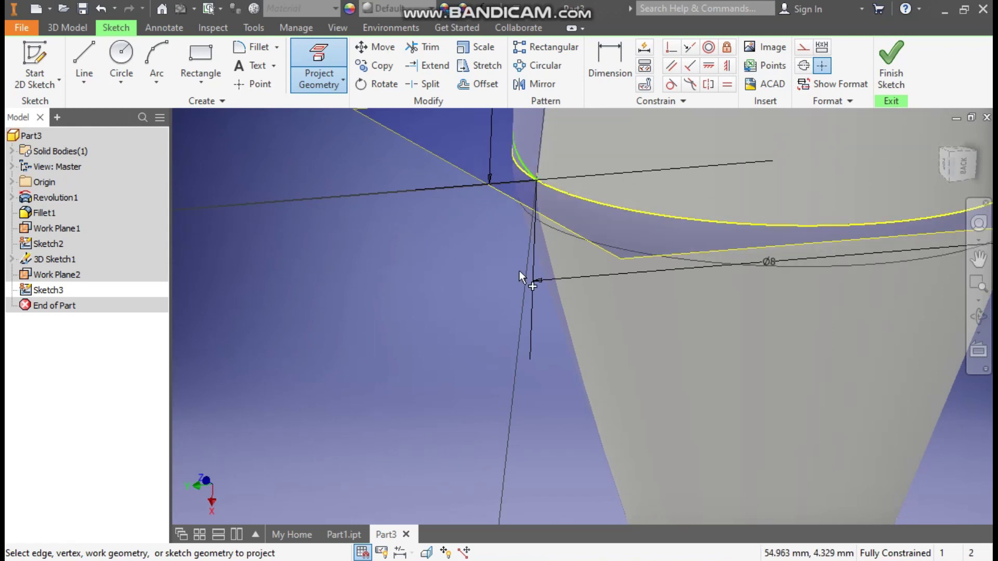
scroll(538, 326, down, 4)
shift+middle_drag(566, 322, 582, 494)
Sketch a closed triangle from the helix endpoint, with a base about 1 mm along the shank edge and its tip about 3 mm outward
scroll(582, 354, up, 8)
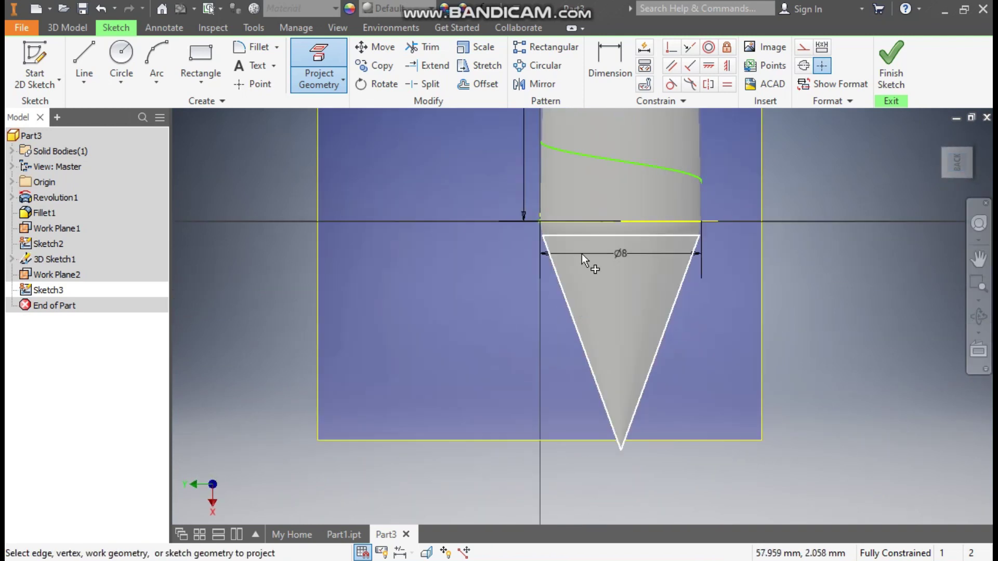
click(83, 65)
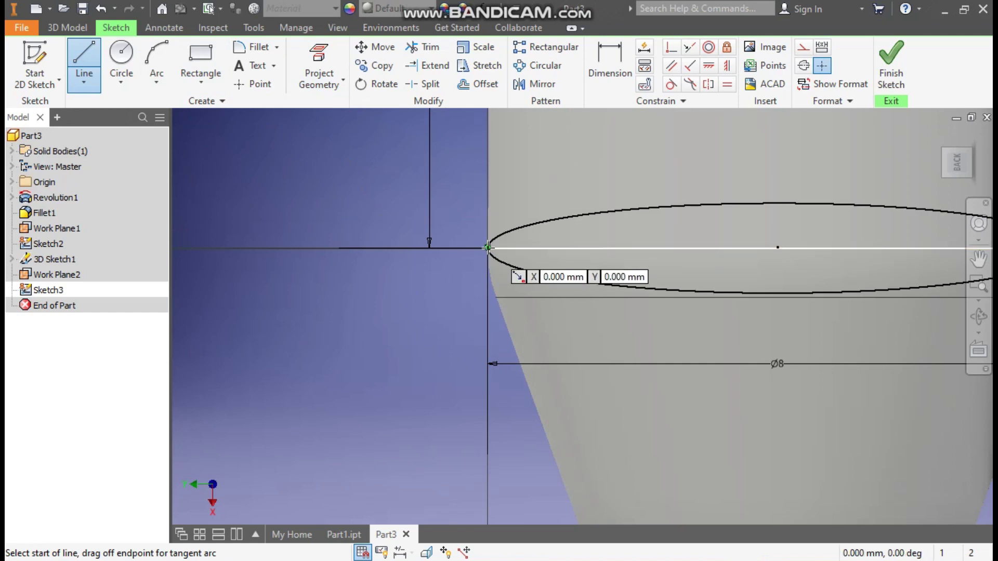
click(488, 248)
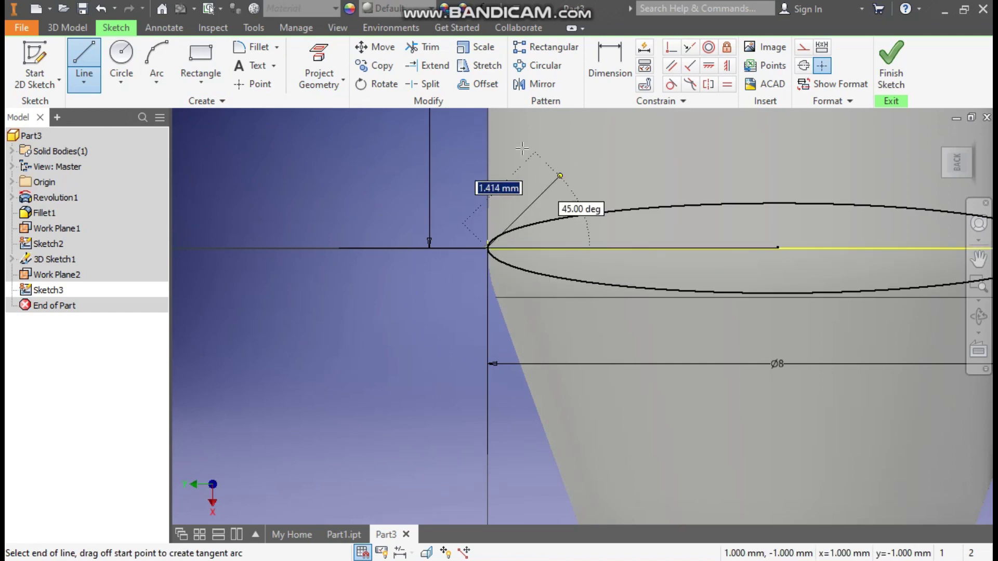
click(492, 152)
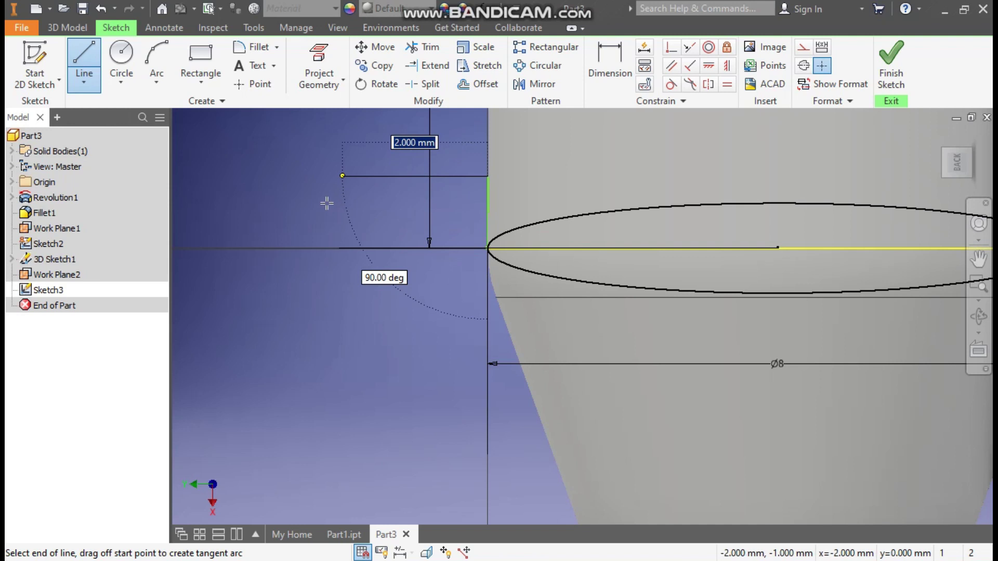
click(271, 211)
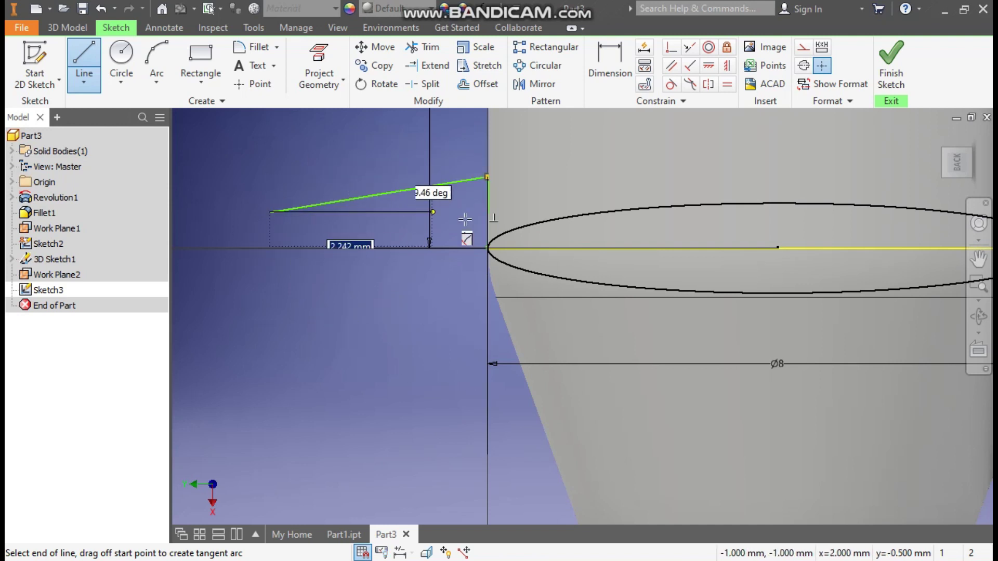
click(487, 248)
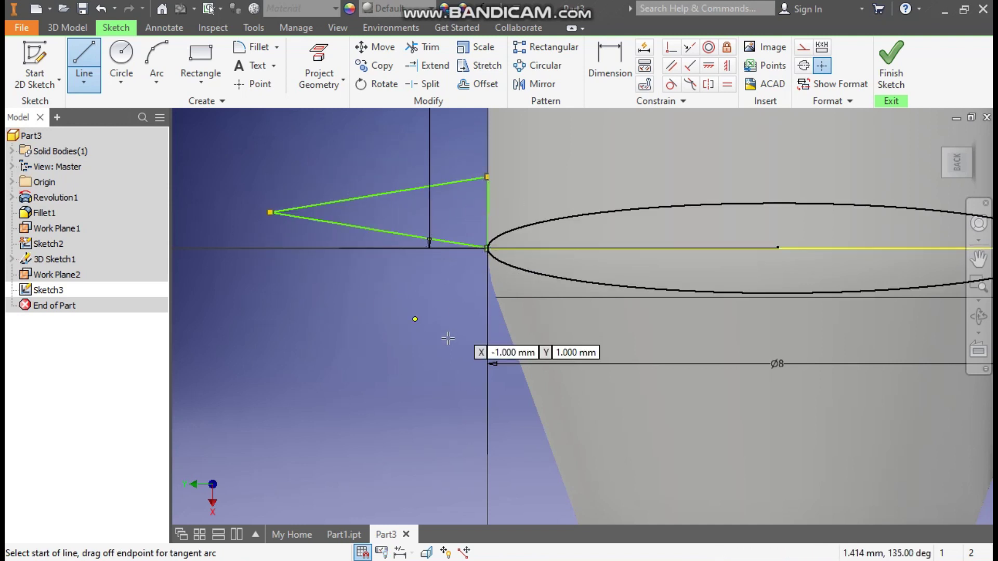
key(Escape)
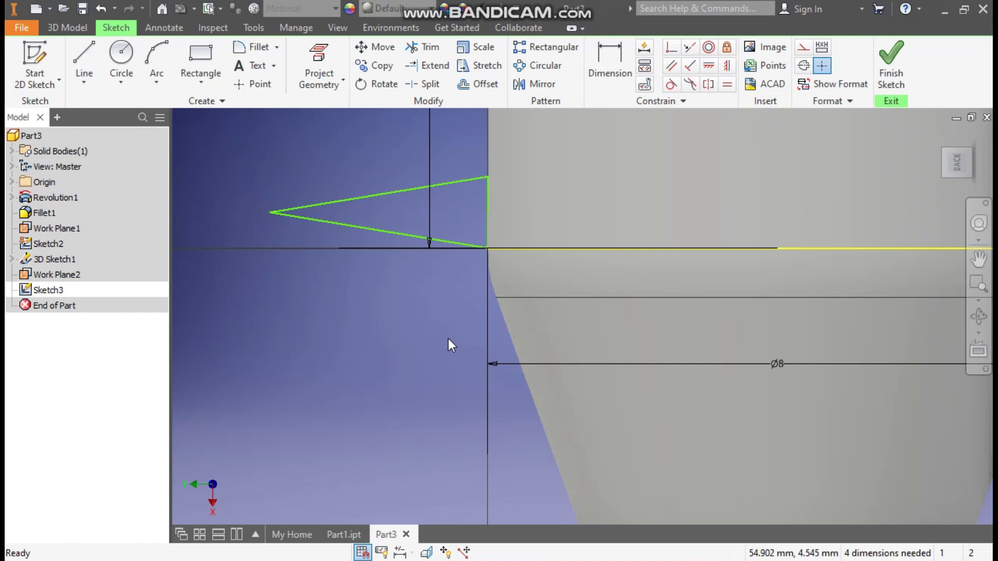
Dimension the triangle's base along the shank edge to 1.5 mm
click(617, 52)
click(487, 203)
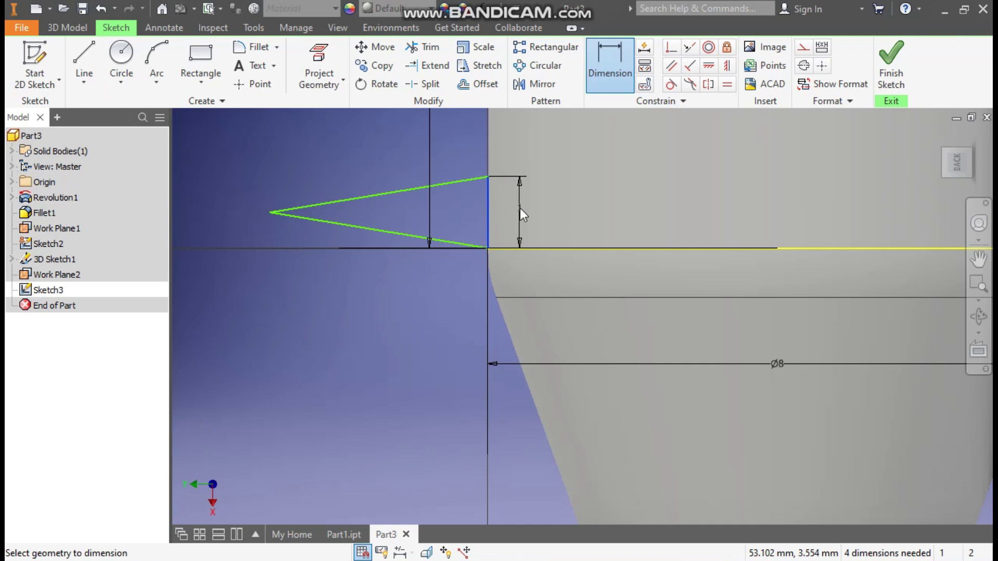
click(520, 208)
text(1)
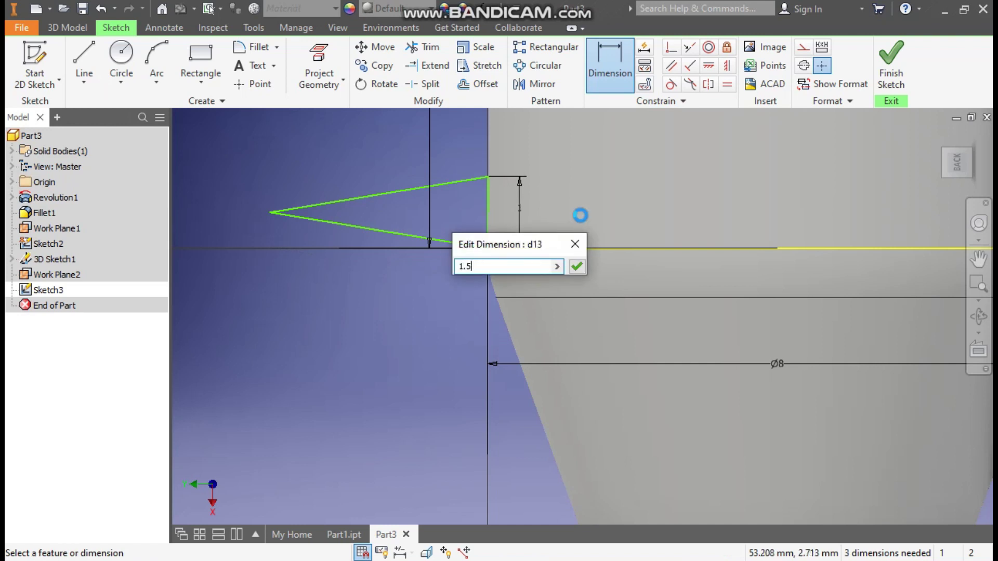
text(.5)
key(Return)
Dimension the horizontal distance from the triangle's tip to the shank edge to 1.5 mm
click(338, 201)
click(362, 308)
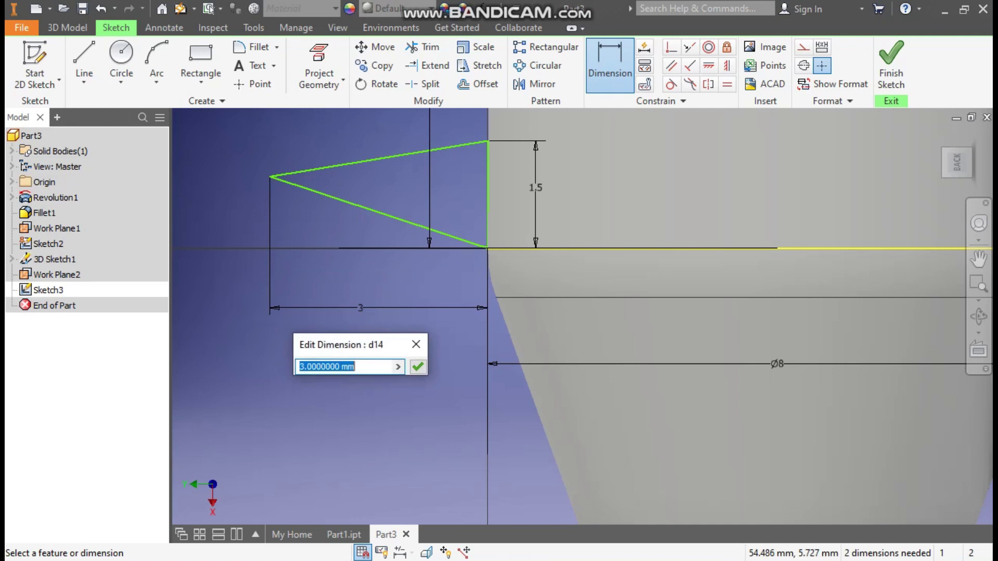
text(1.5)
key(Return)
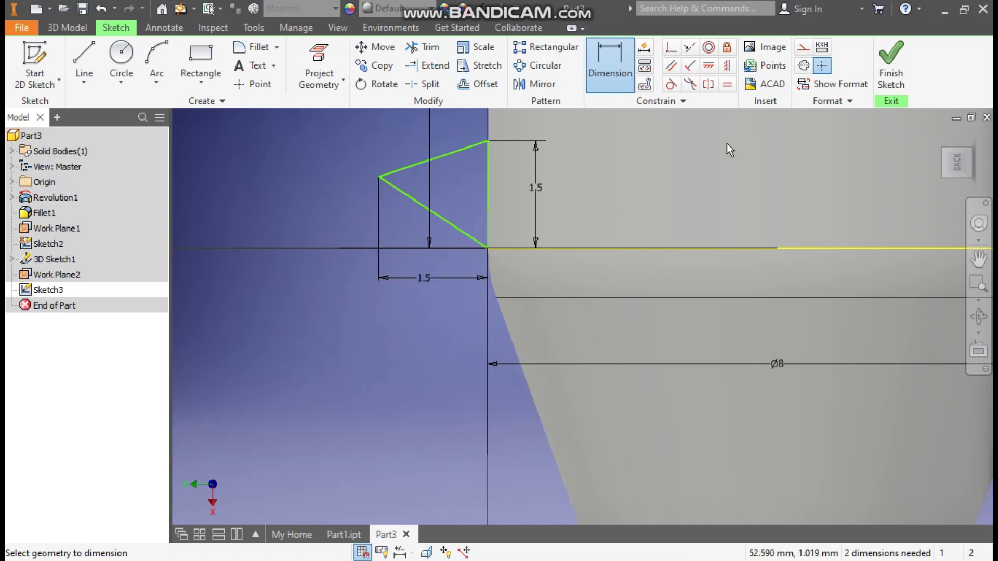
Align the triangle's tip with the midpoint of its base using a Horizontal constraint
click(709, 67)
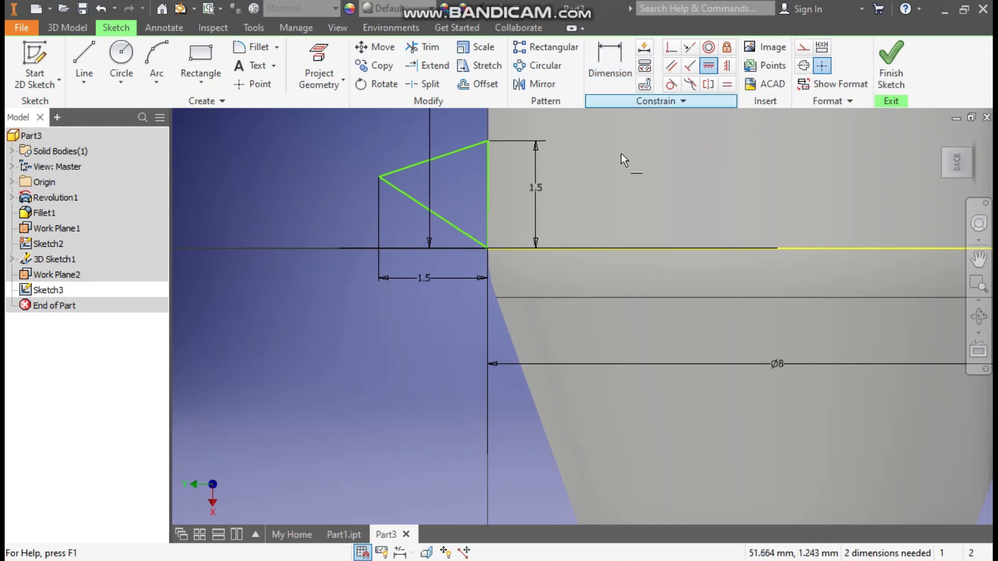
click(380, 178)
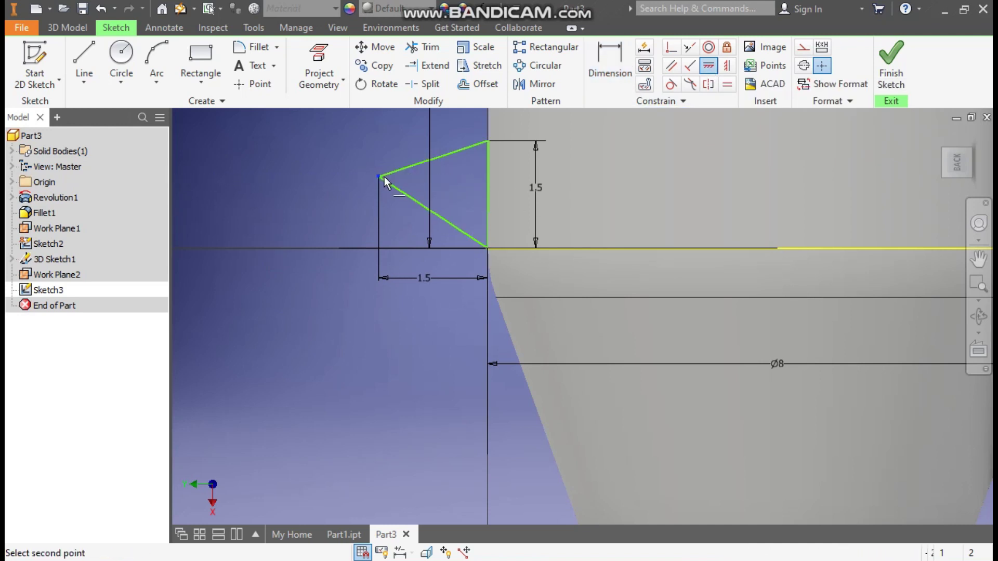
click(488, 195)
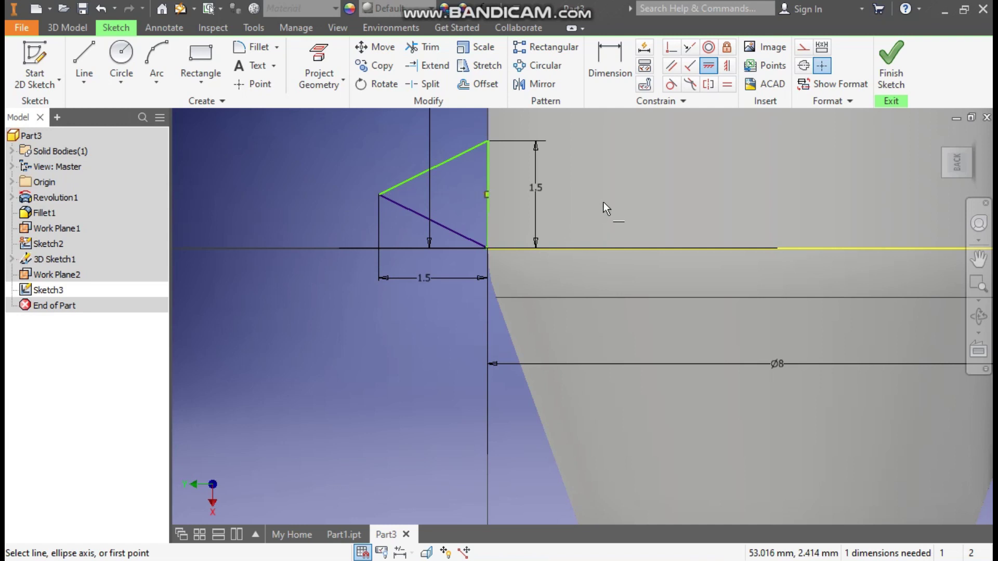
key(Escape)
Add a 1.5 mm horizontal dimension to the triangle's upper sloped edge and finish the sketch
click(609, 65)
click(457, 138)
click(455, 126)
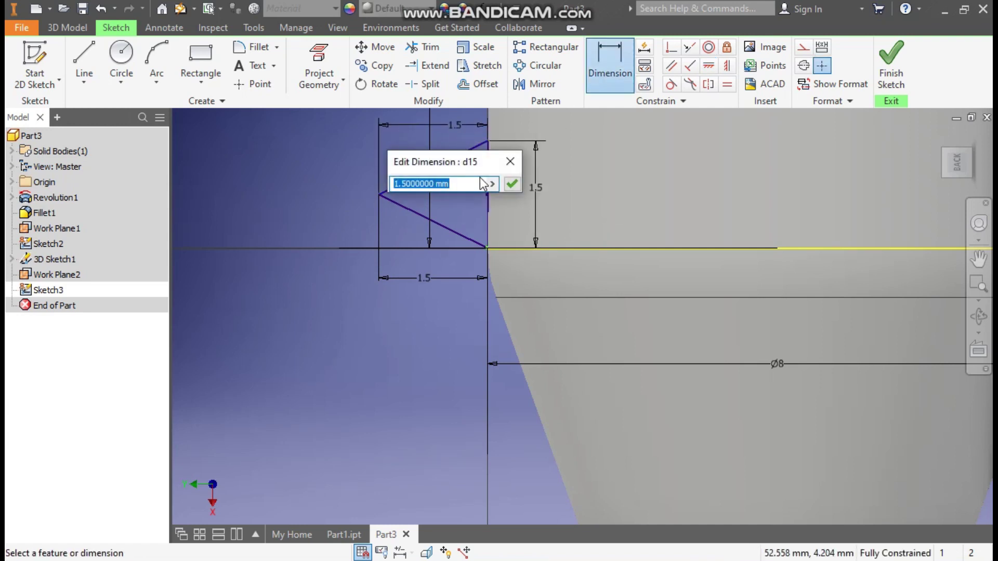
click(508, 188)
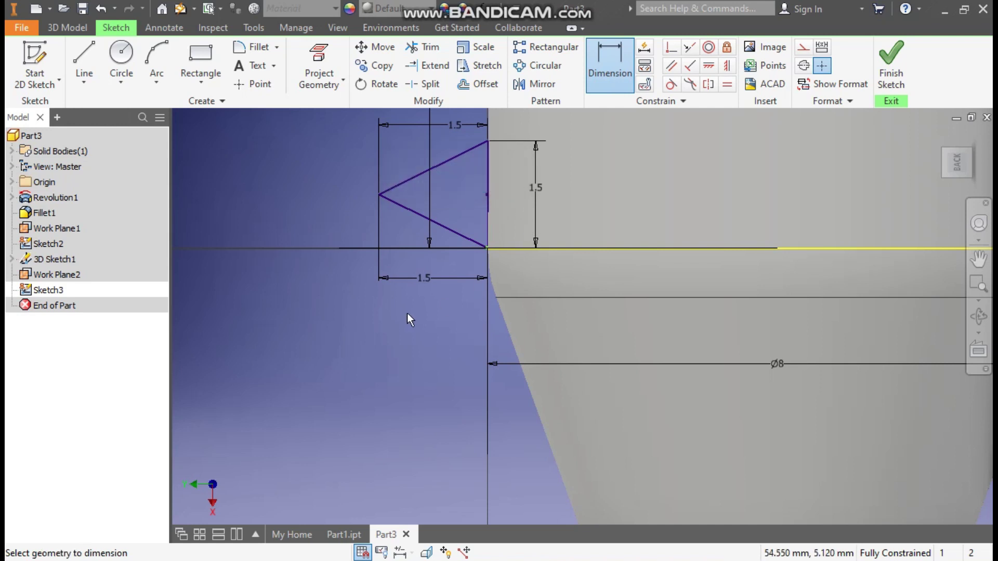
key(Escape)
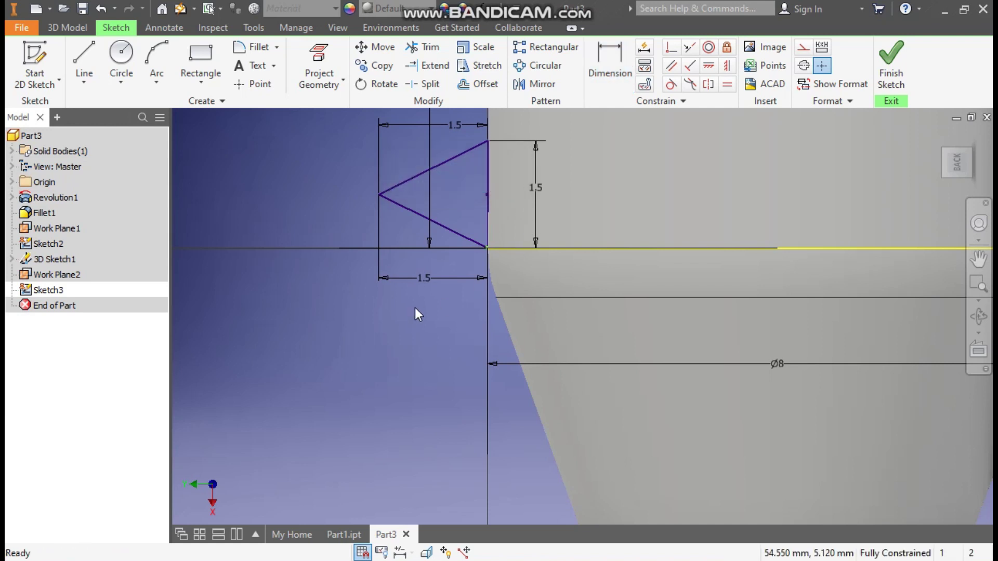
scroll(415, 308, down, 2)
click(891, 78)
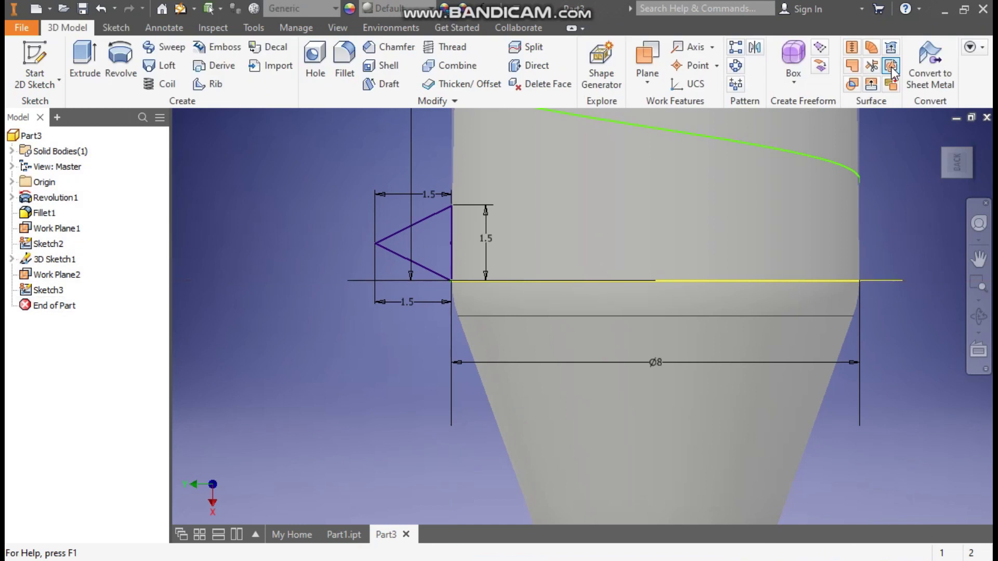
Sweep the triangular profile along the helix as a joined solid, with path orientation and zero taper and twist
click(166, 46)
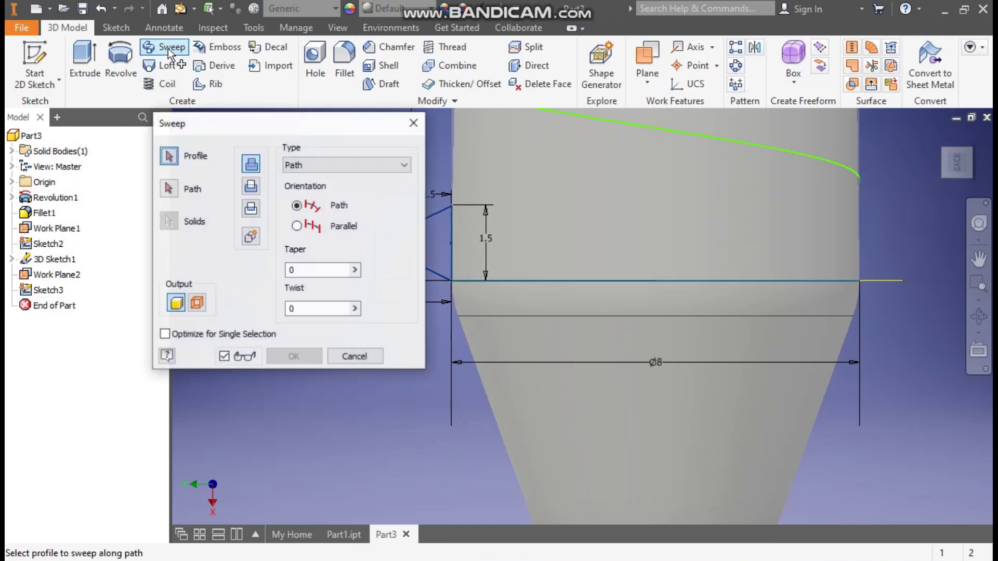
scroll(596, 260, down, 3)
middle_drag(597, 260, 695, 324)
scroll(722, 307, down, 1)
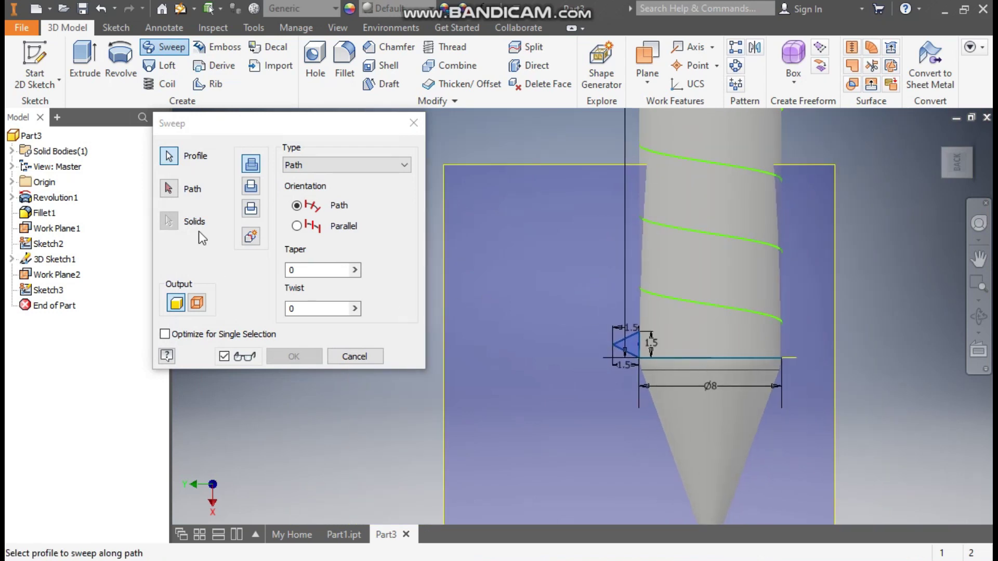
click(173, 197)
click(756, 313)
scroll(853, 249, down, 2)
middle_drag(853, 249, 741, 389)
scroll(743, 395, down, 4)
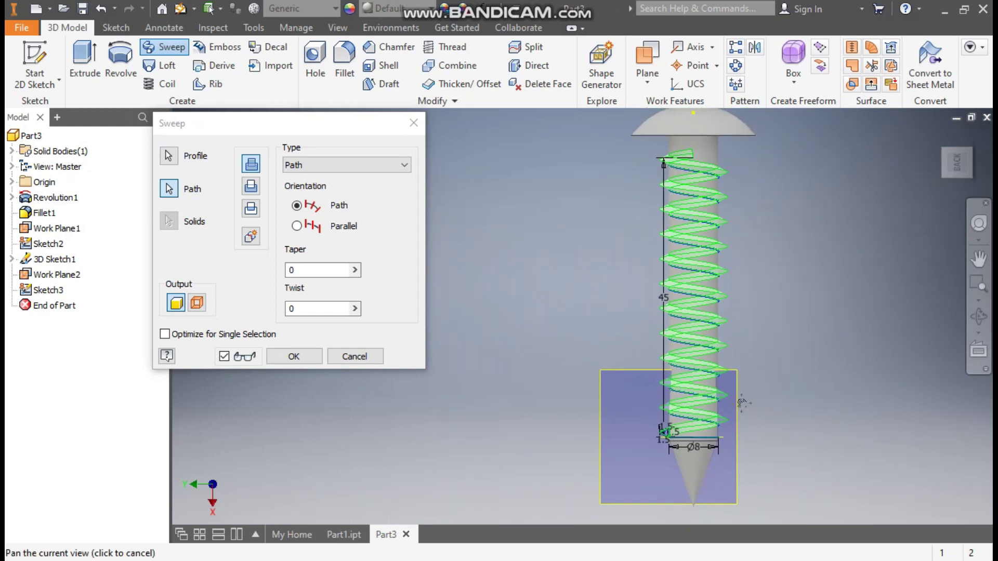
click(274, 357)
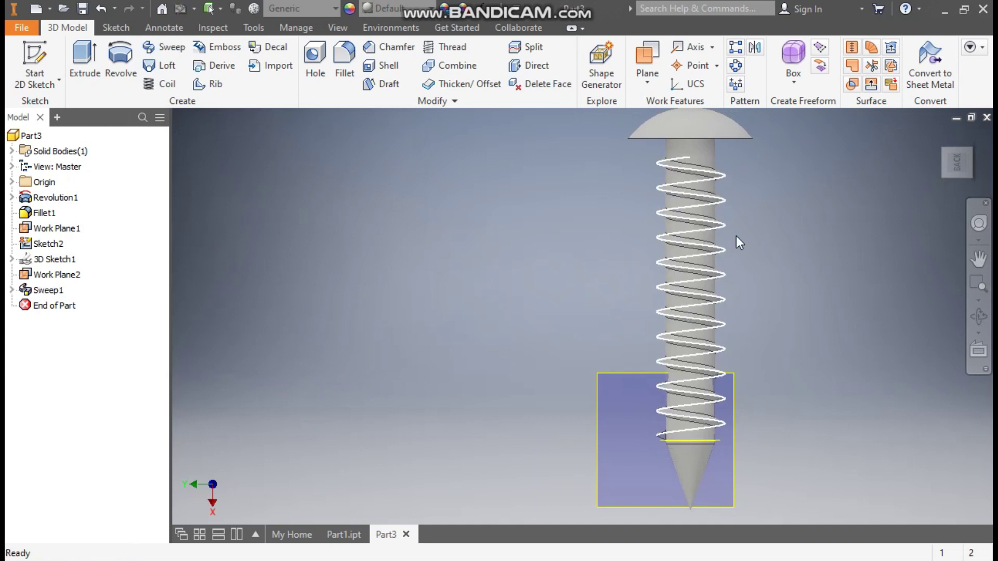
Return to the home view and hide both work planes and the circle sketch at the tip end
scroll(730, 174, down, 3)
scroll(722, 182, up, 4)
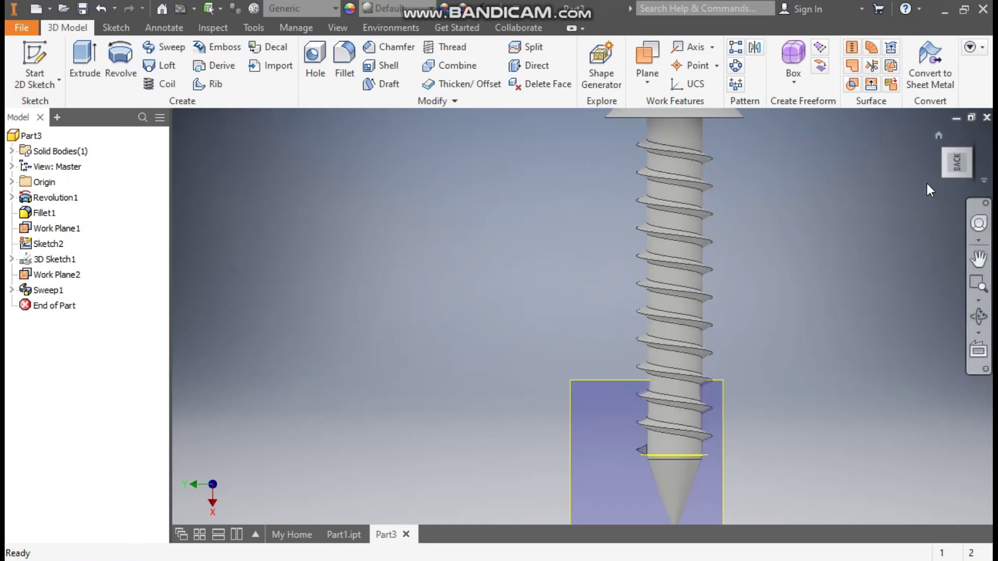
click(937, 136)
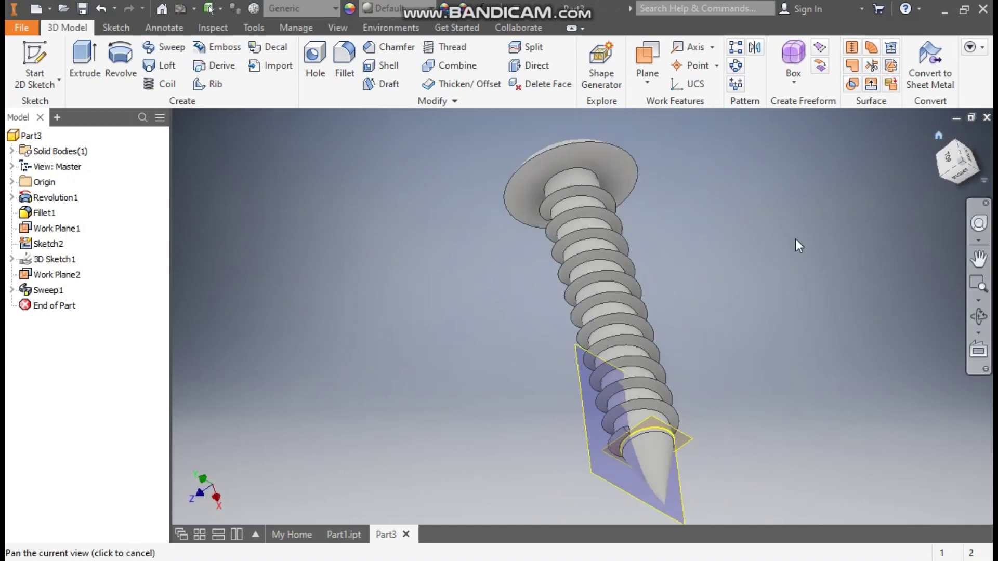
click(47, 275)
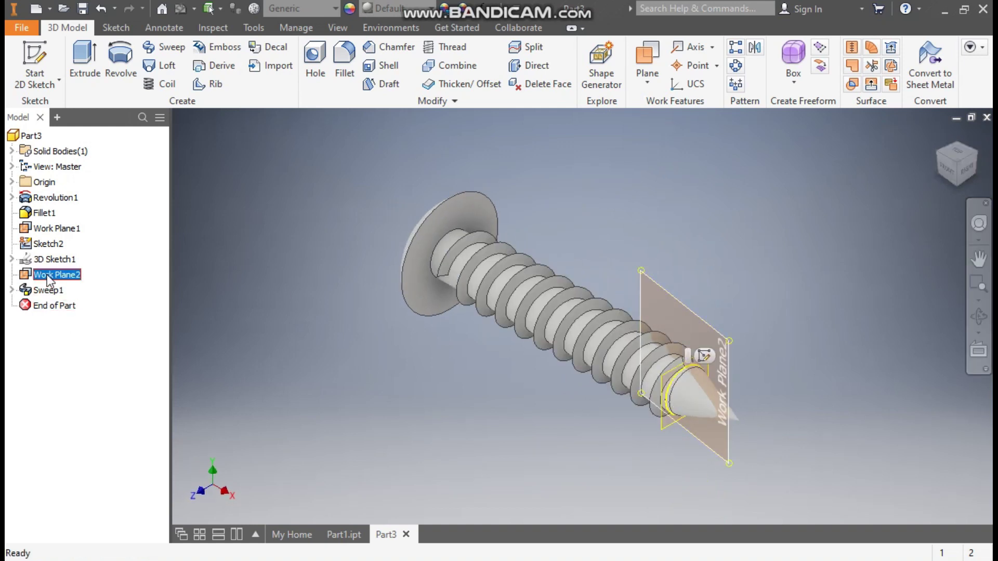
ctrl+click(64, 228)
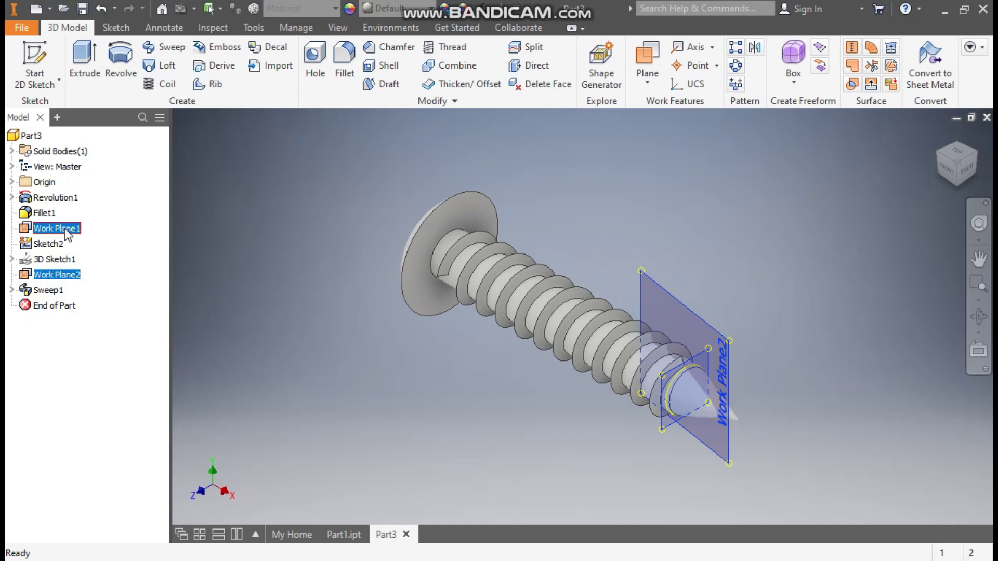
right_click(64, 228)
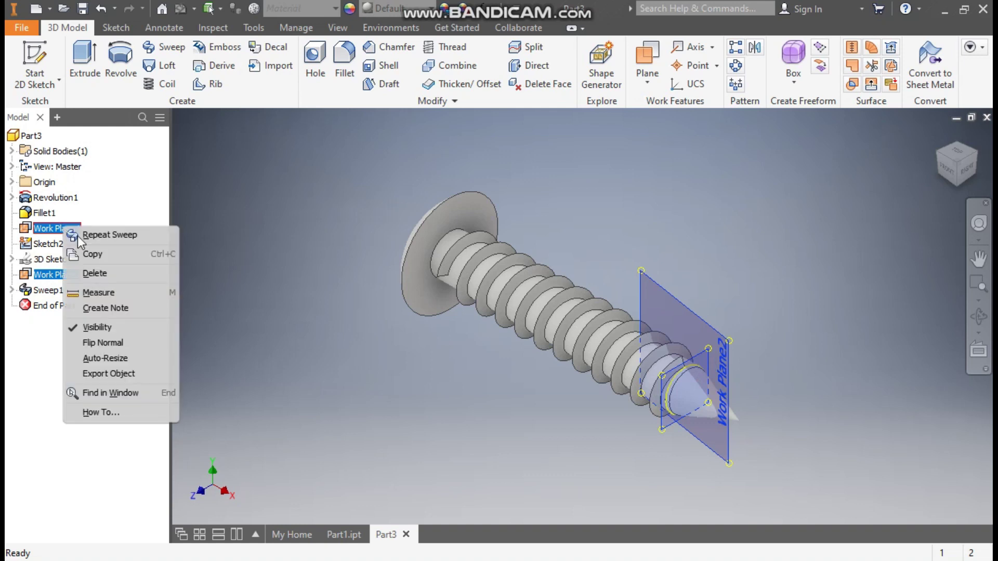
click(115, 328)
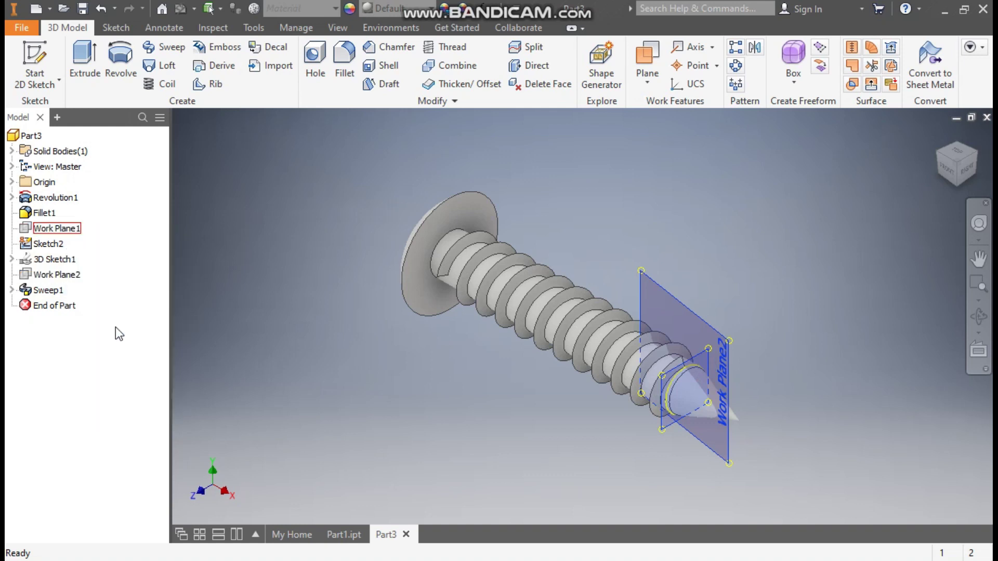
click(47, 243)
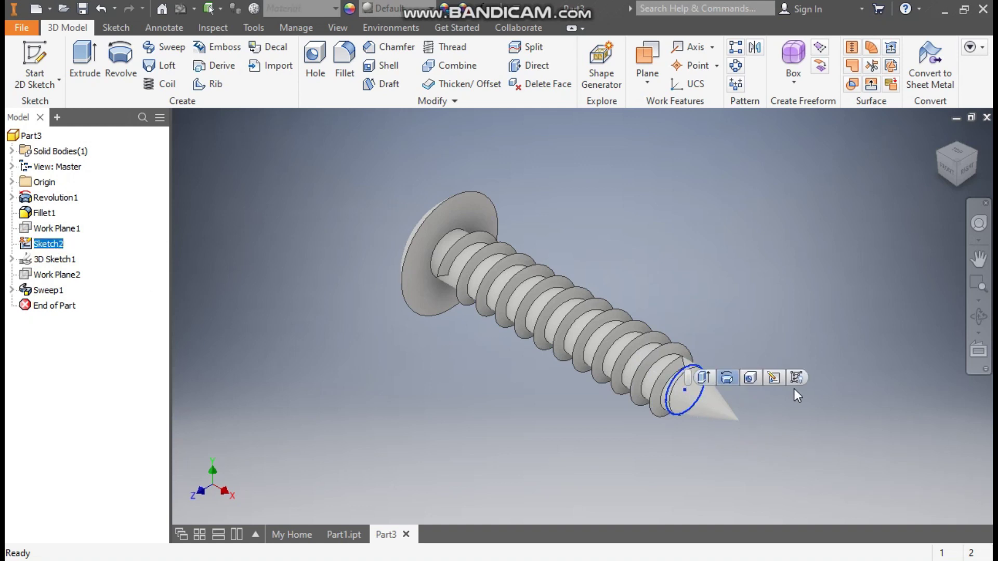
click(799, 376)
Start a 2D sketch on the thread's triangular end face beside the screw head
scroll(576, 379, down, 5)
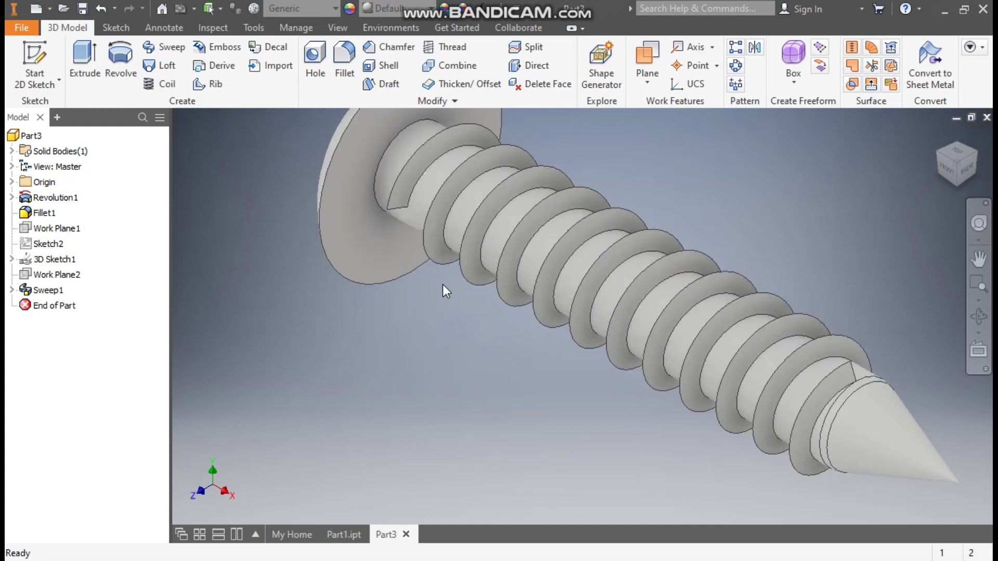
shift+middle_drag(452, 301, 526, 226)
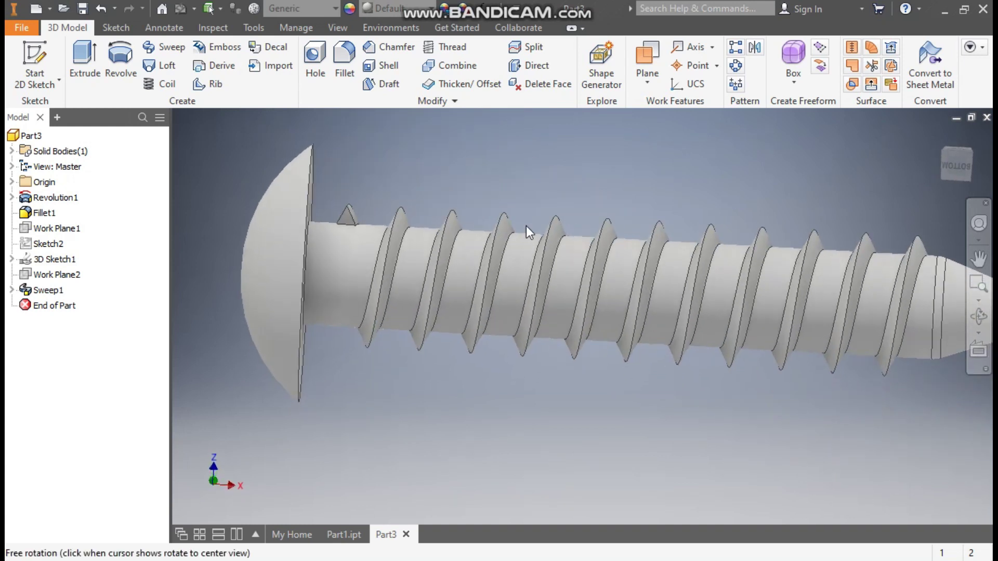
click(12, 182)
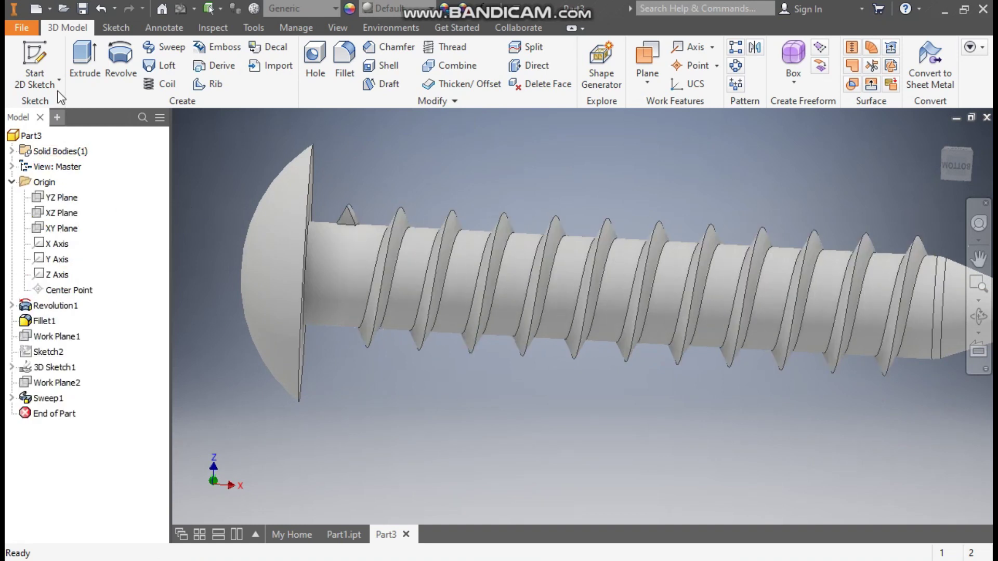
click(35, 70)
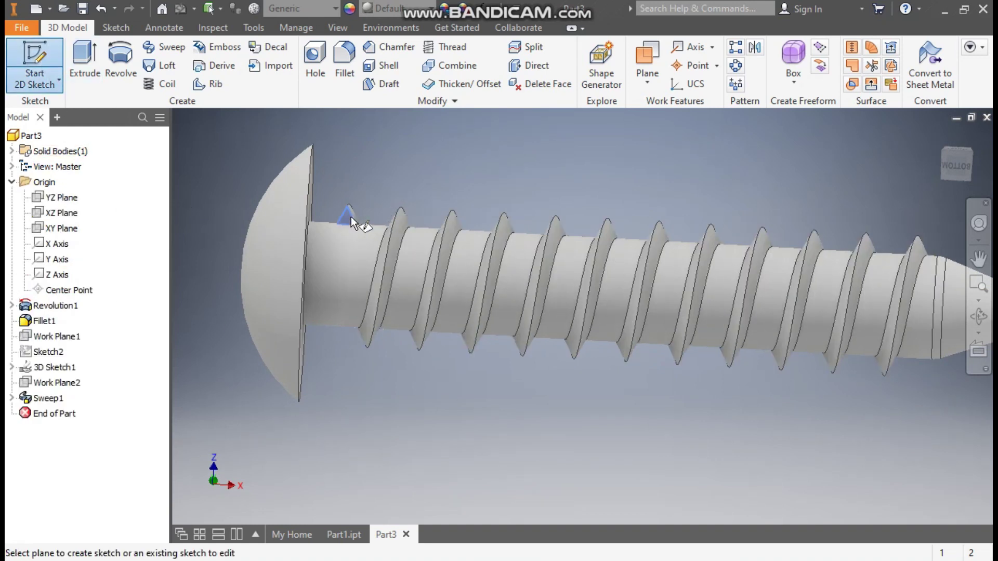
click(351, 220)
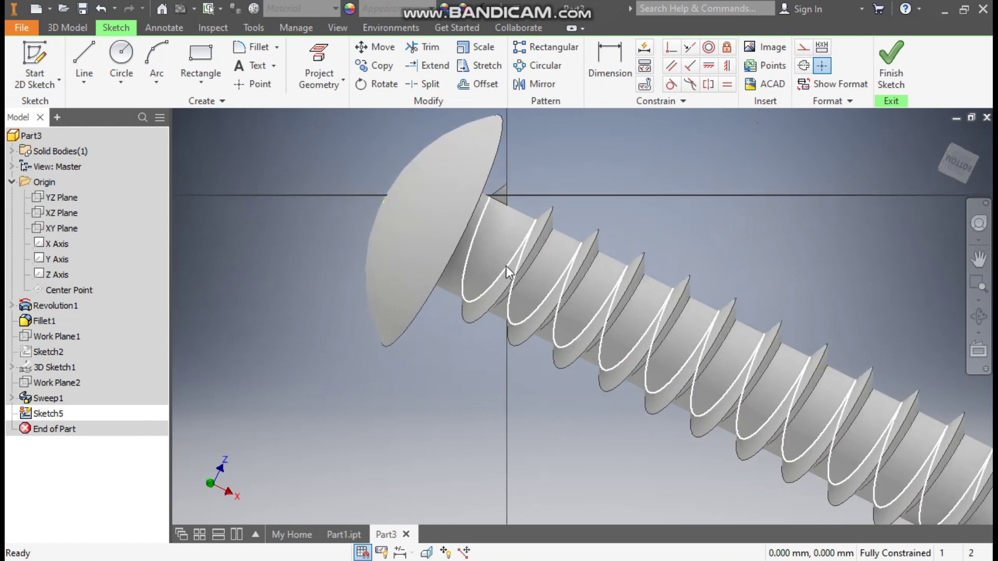
Project the edges of the triangular thread end face into the sketch
click(327, 62)
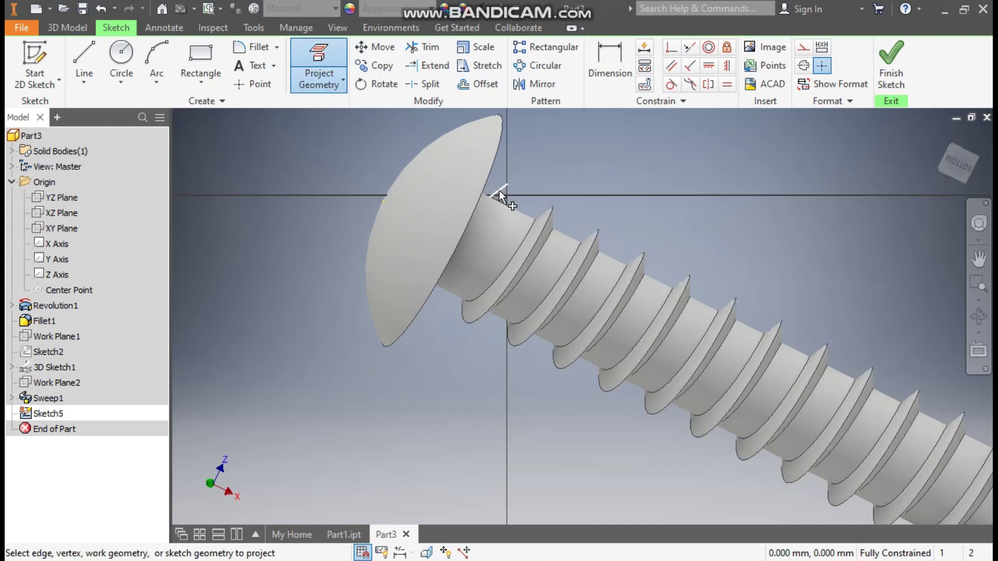
scroll(498, 190, down, 2)
scroll(509, 202, up, 6)
scroll(620, 185, down, 4)
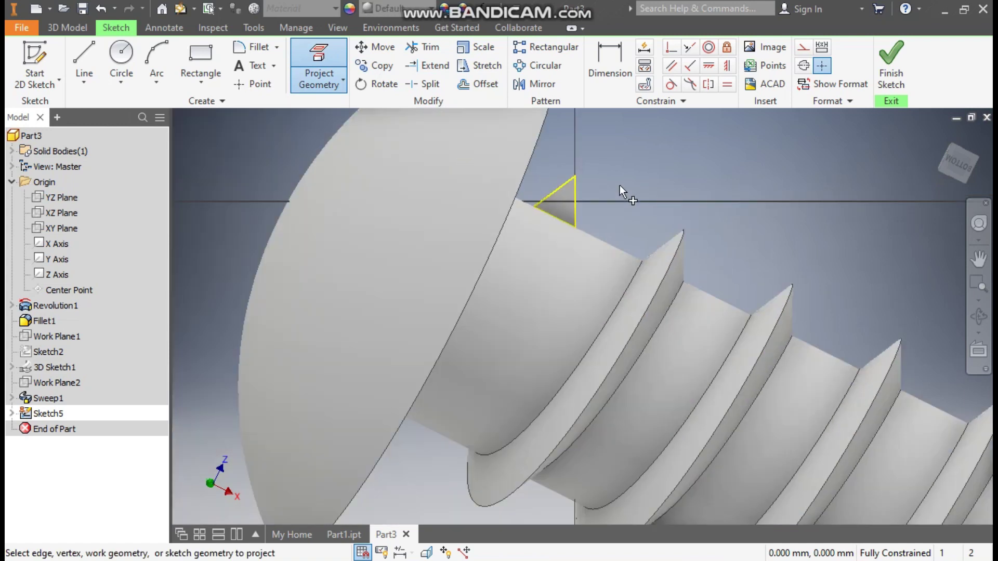
click(956, 165)
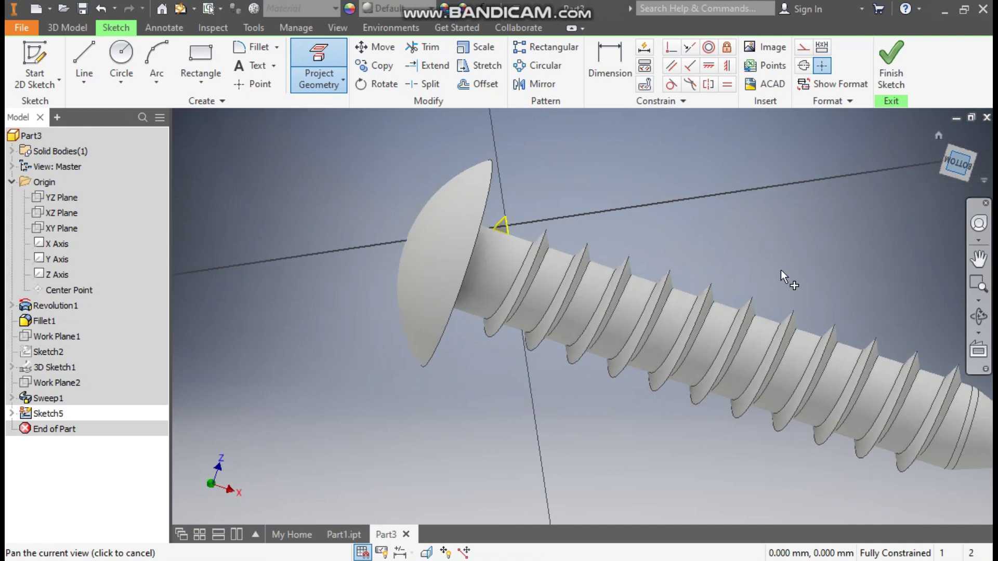
scroll(468, 312, up, 4)
middle_drag(483, 287, 463, 296)
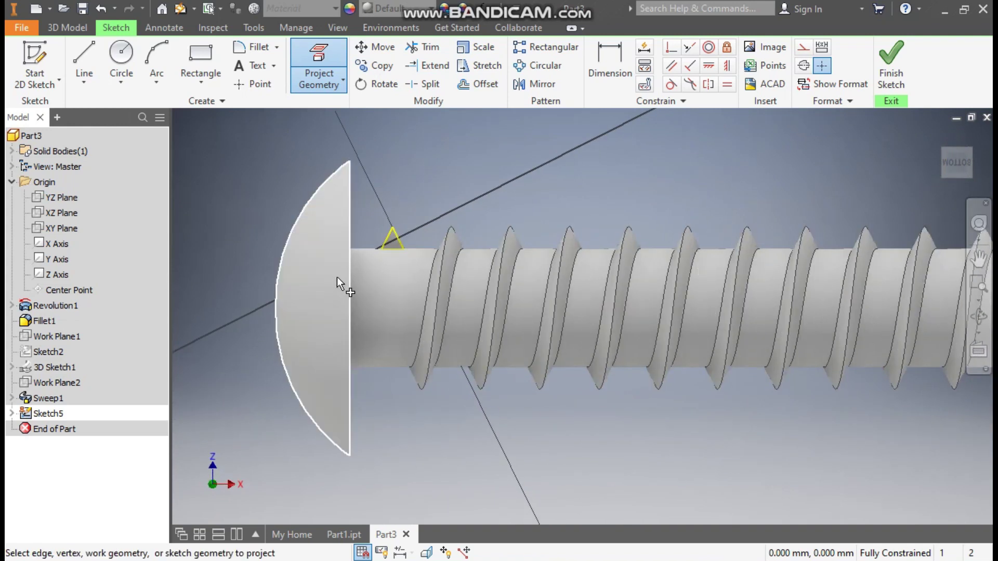
scroll(339, 277, up, 3)
scroll(505, 299, down, 3)
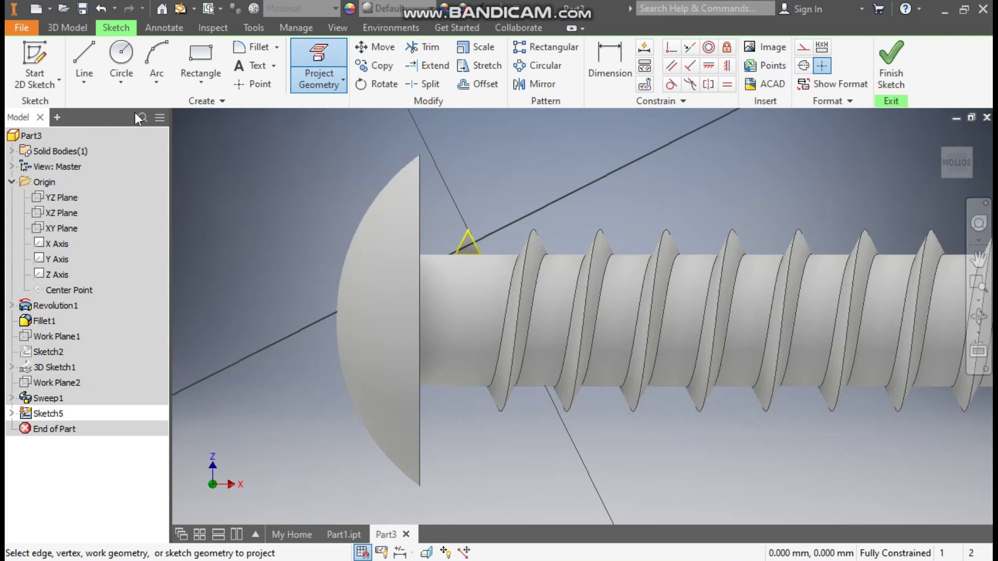
Draw a line lengthwise through the screw's middle, from outside the domed head to well along the threaded shank
click(86, 57)
click(232, 308)
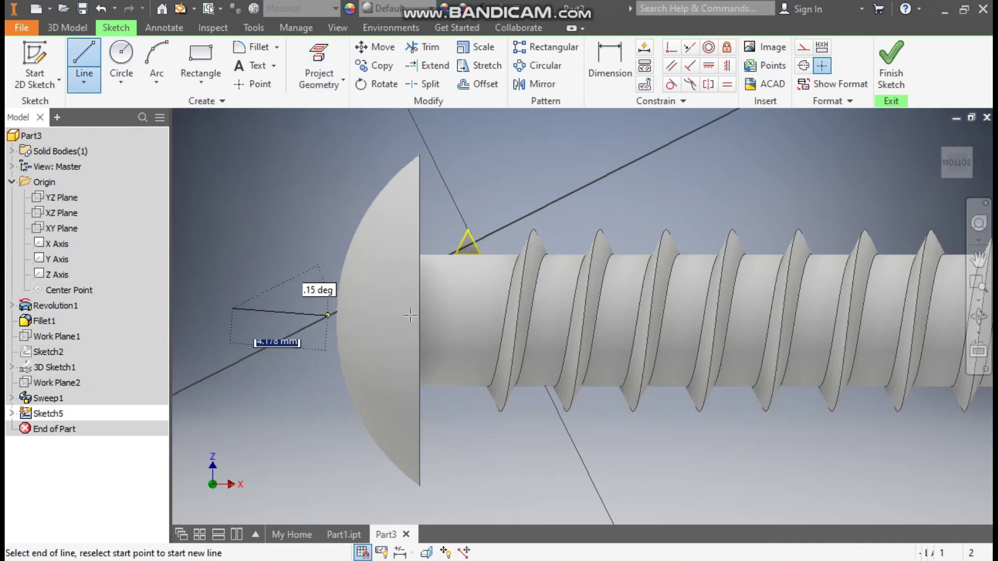
click(950, 315)
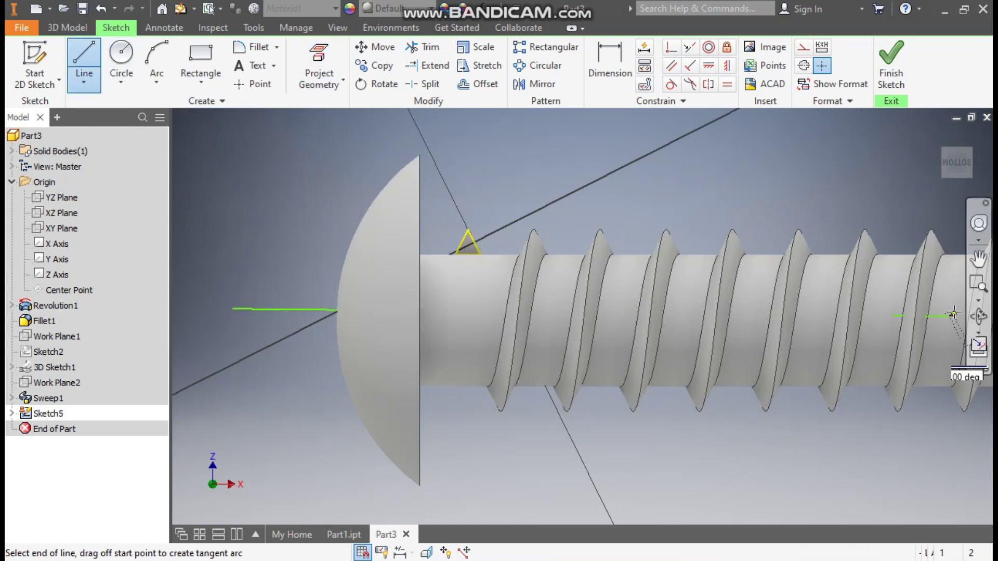
key(Escape)
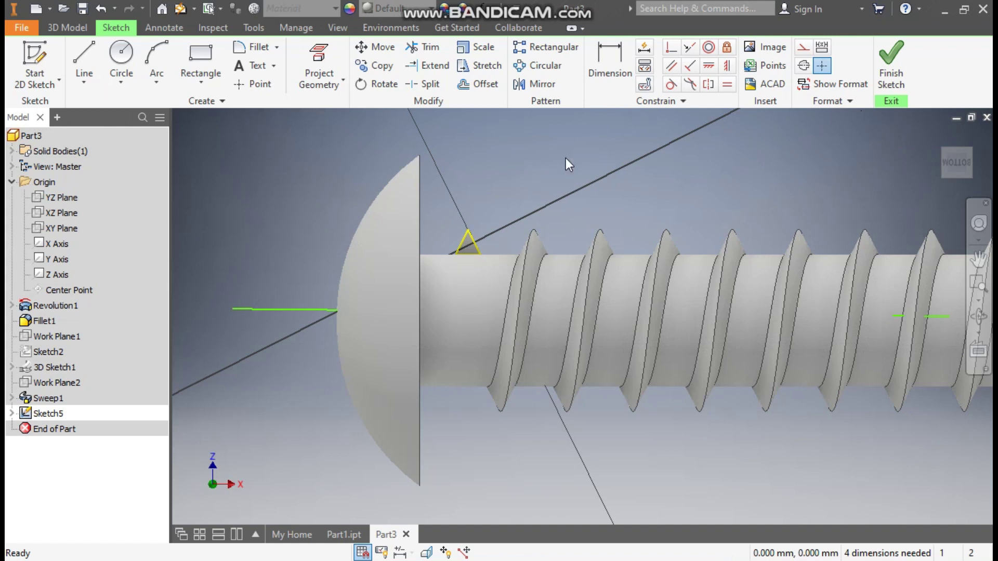
Project the shank's lower silhouette edge into the sketch and make the drawn line parallel to it
click(314, 57)
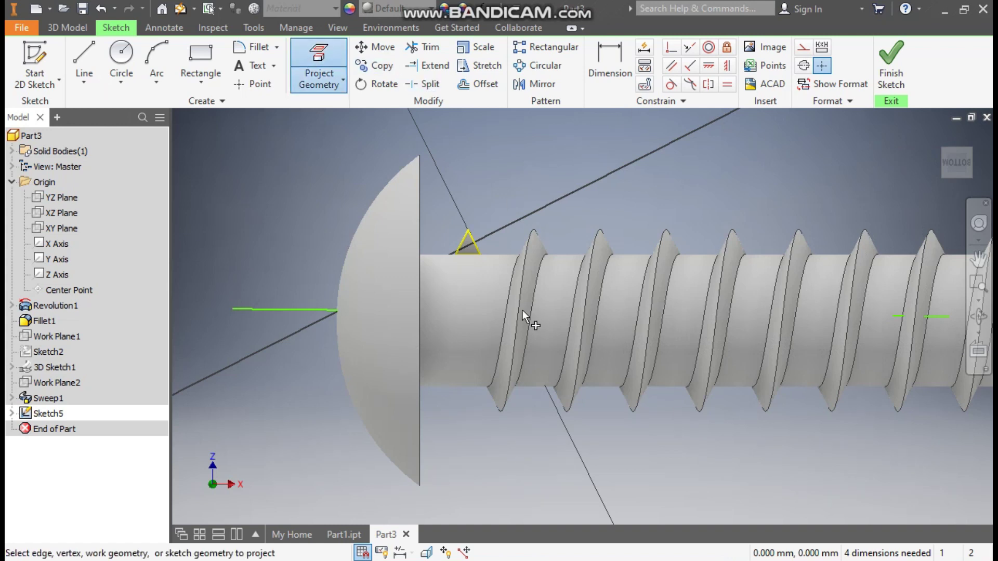
click(451, 387)
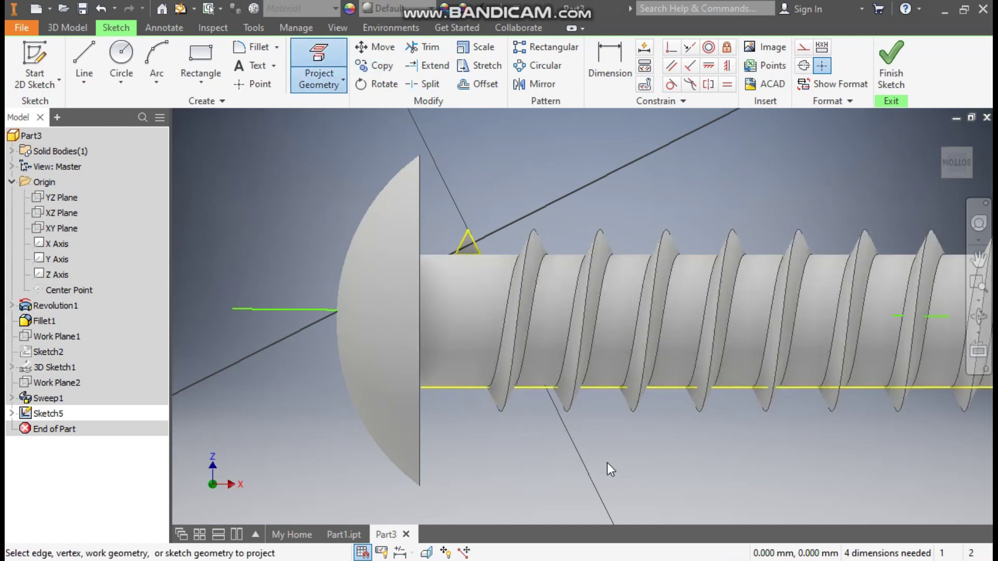
key(Escape)
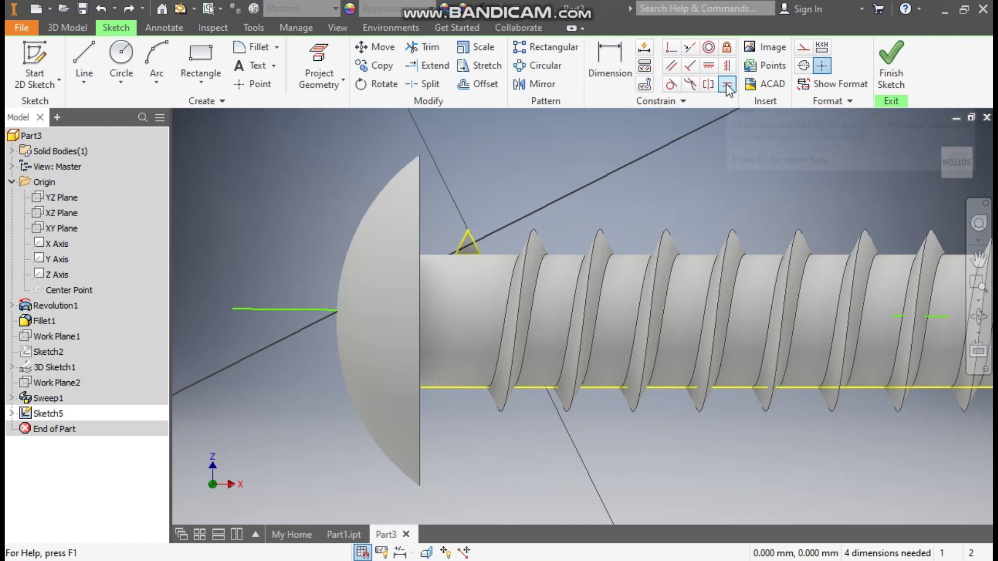
click(677, 69)
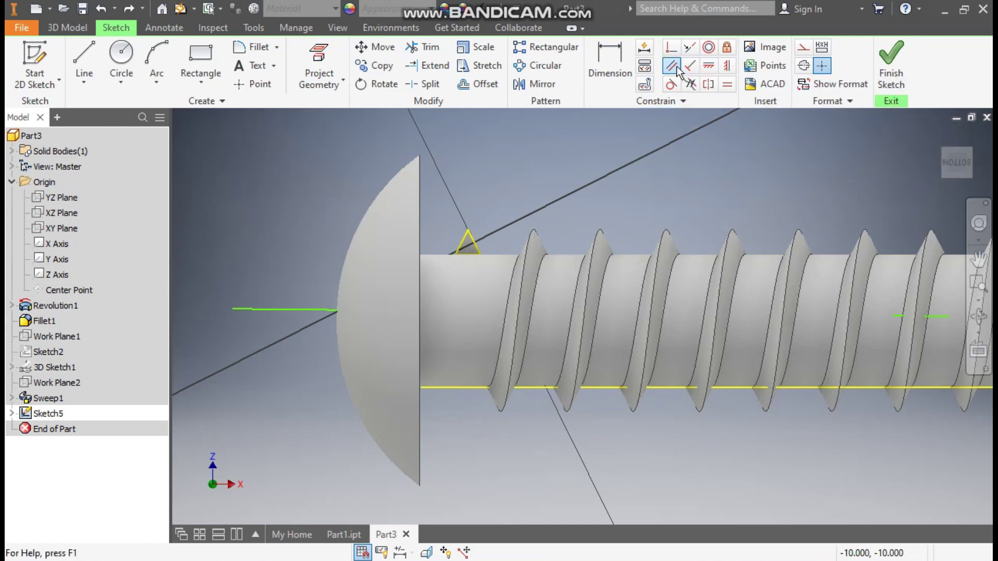
click(308, 308)
click(482, 386)
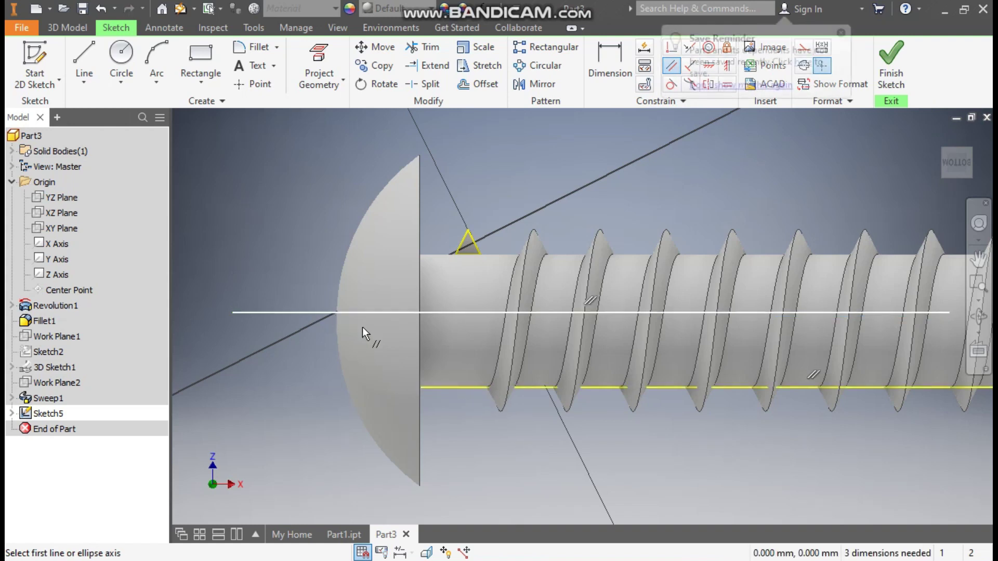
Change the model's visual style to Wireframe
click(338, 29)
click(182, 73)
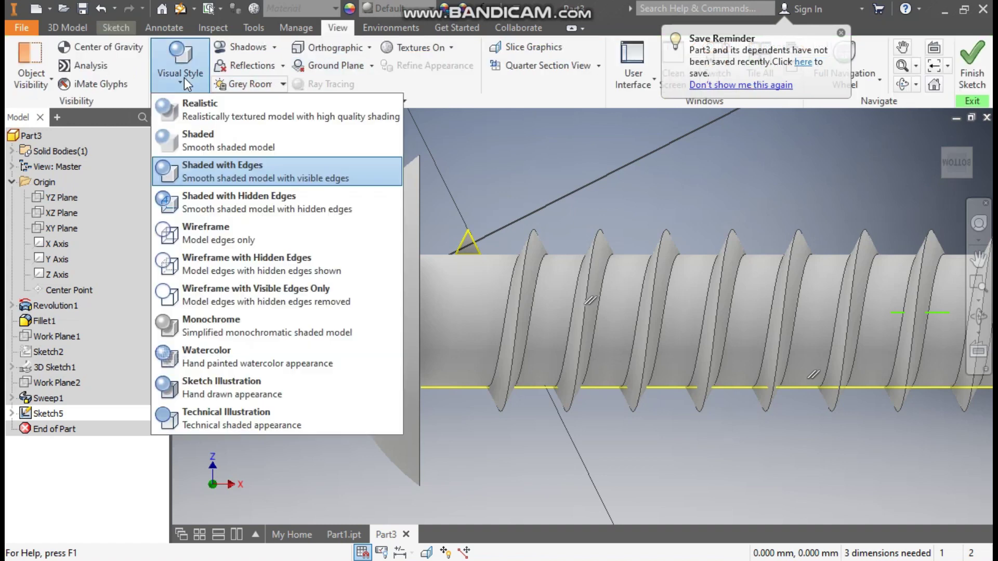
click(216, 232)
key(F2)
drag(519, 206, 535, 218)
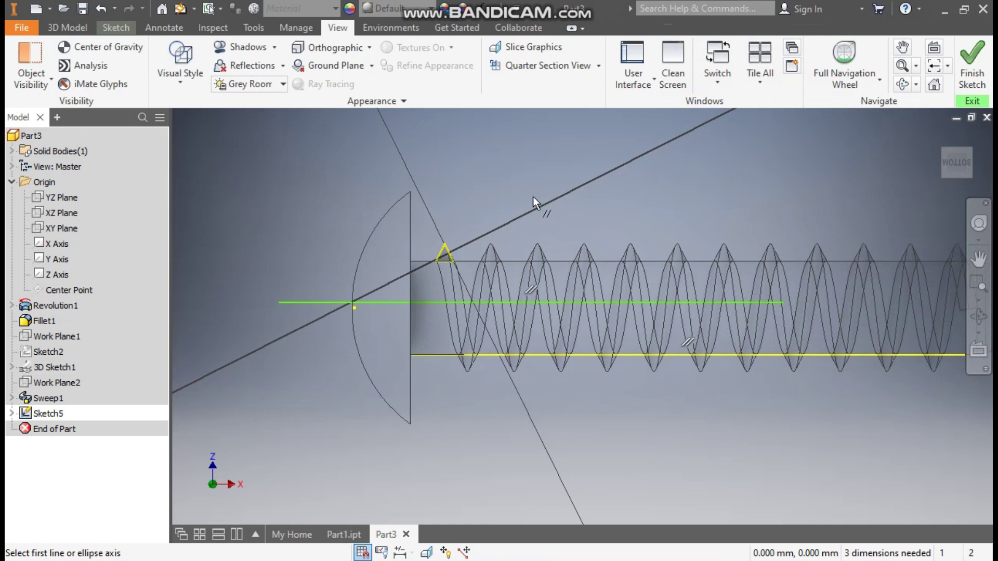
Dimension the distance between the projected shank edge and the drawn line as 6 mm
click(118, 26)
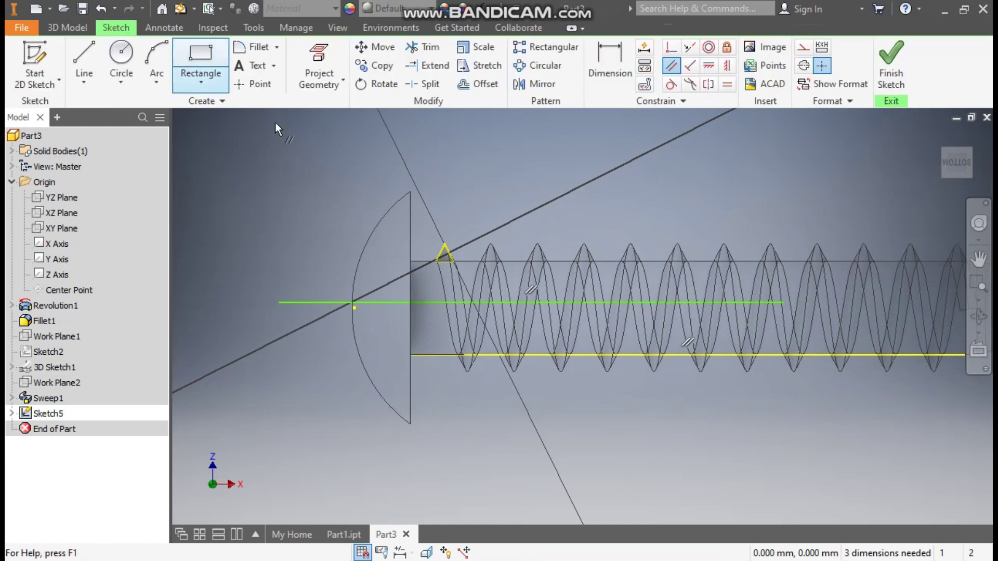
click(606, 52)
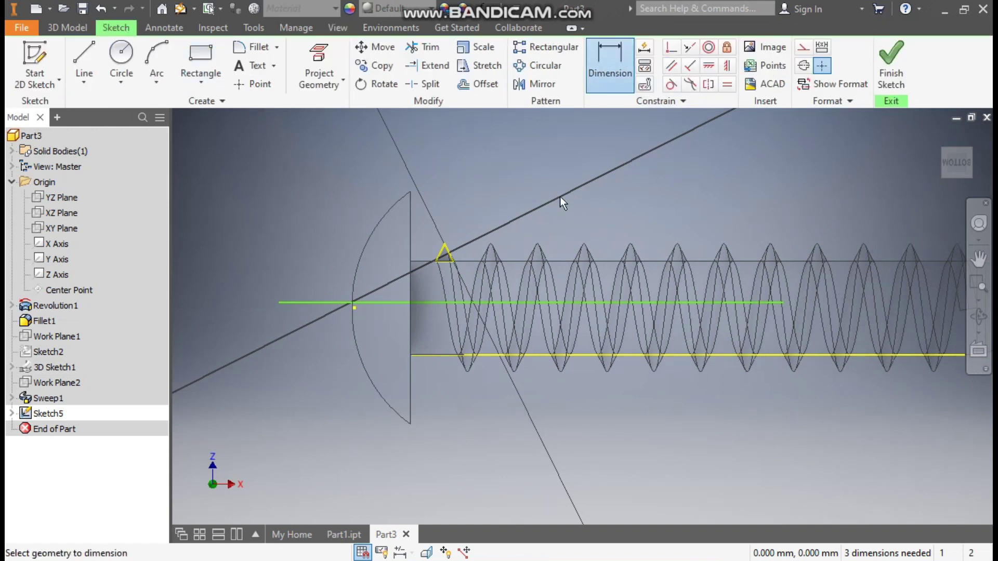
click(479, 354)
click(499, 303)
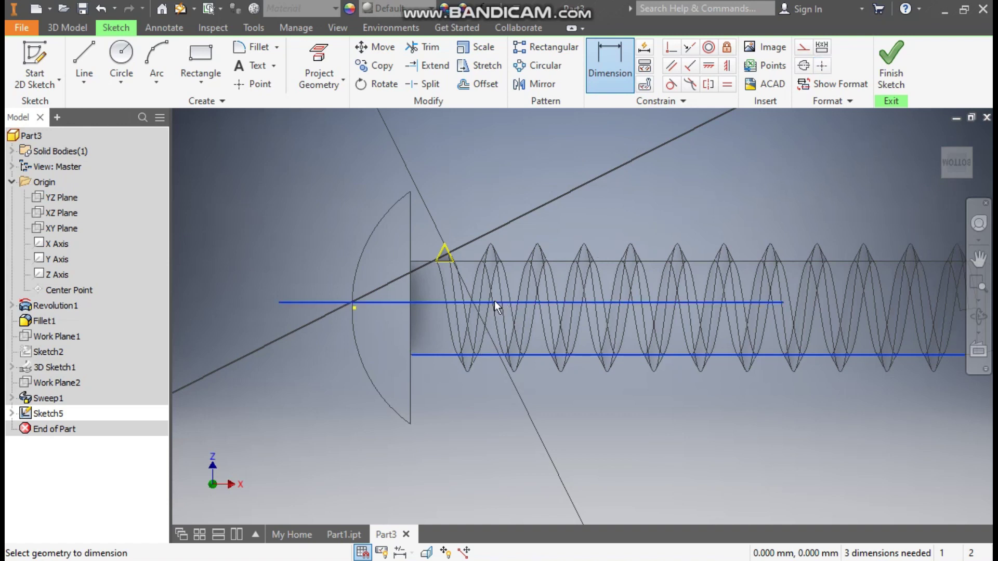
click(304, 316)
text(6)
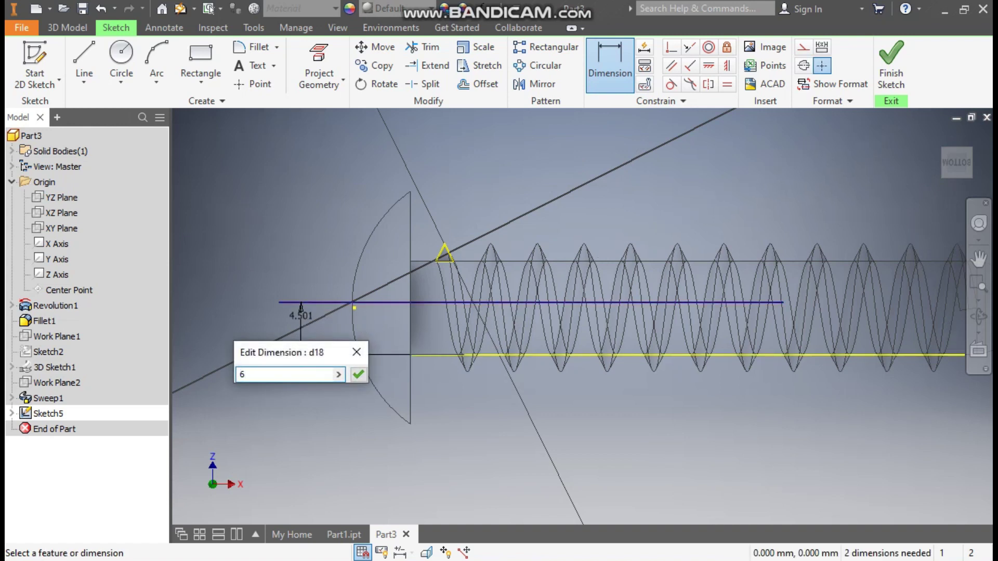
key(Return)
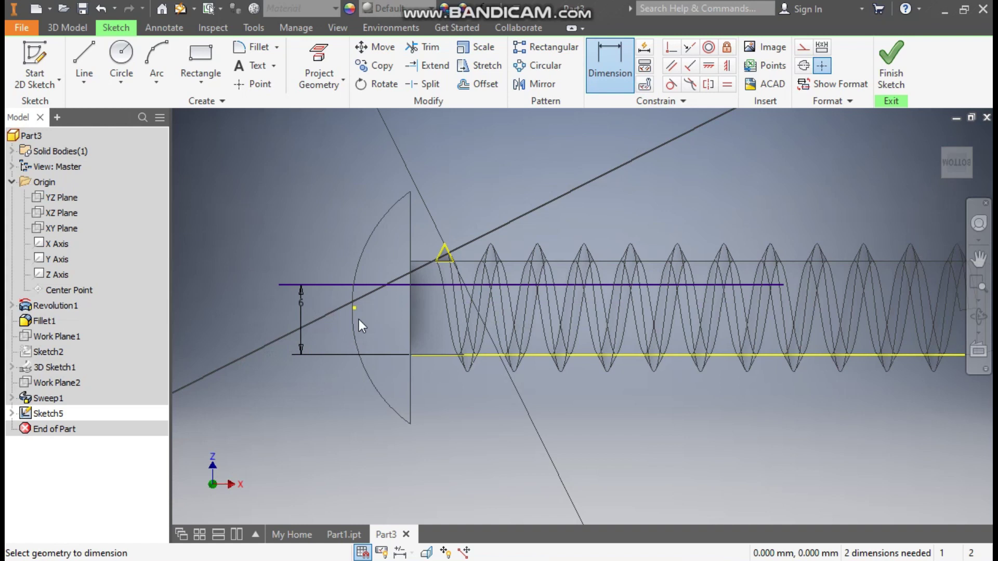
key(Escape)
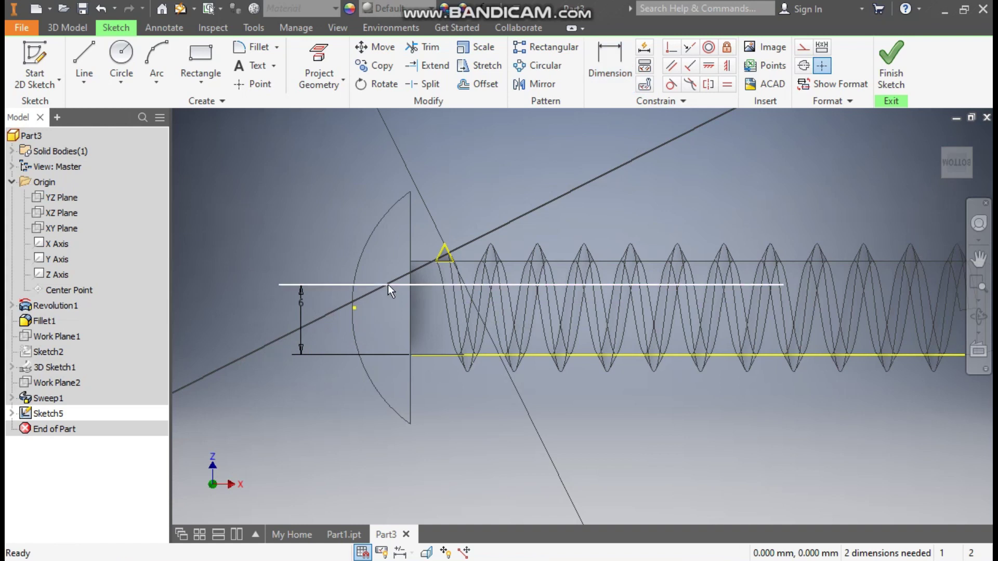
Convert the drawn line and the projected shank edge to construction lines
click(387, 284)
ctrl+click(433, 355)
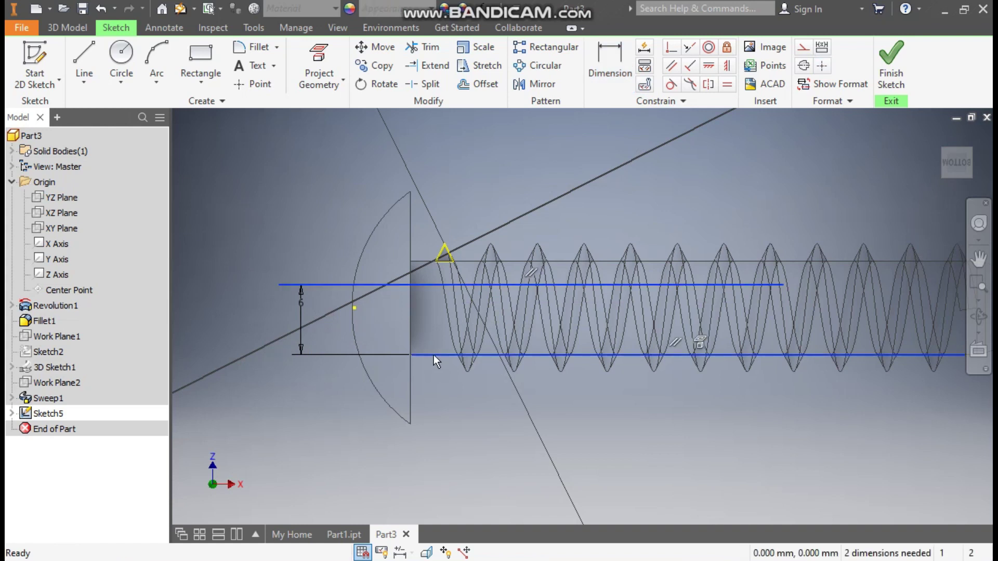
click(803, 47)
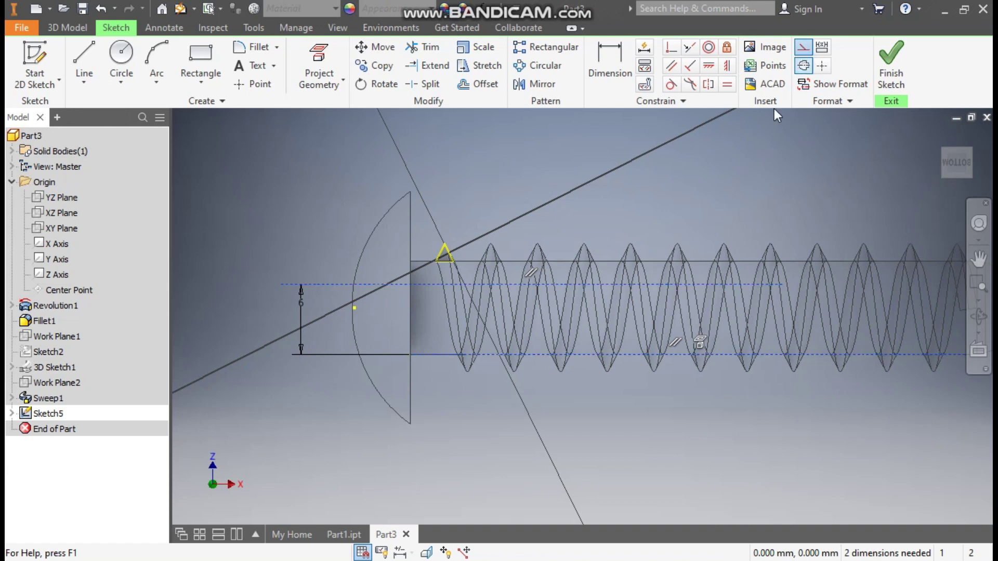
Set up a joined solid Revolve of the triangular profile about the drawn construction line, with Angle extents of 180 degrees
click(74, 29)
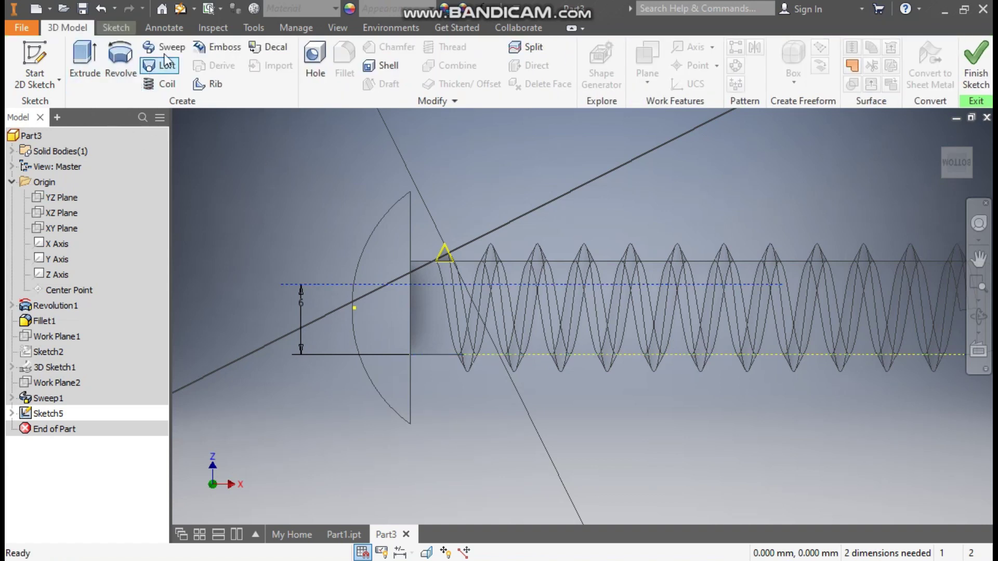
click(116, 67)
mouse_move(478, 236)
middle_down()
mouse_move(603, 223)
mouse_move(706, 242)
mouse_move(722, 324)
middle_up()
scroll(501, 307, down, 5)
shift+middle_drag(501, 307, 523, 260)
scroll(523, 260, up, 10)
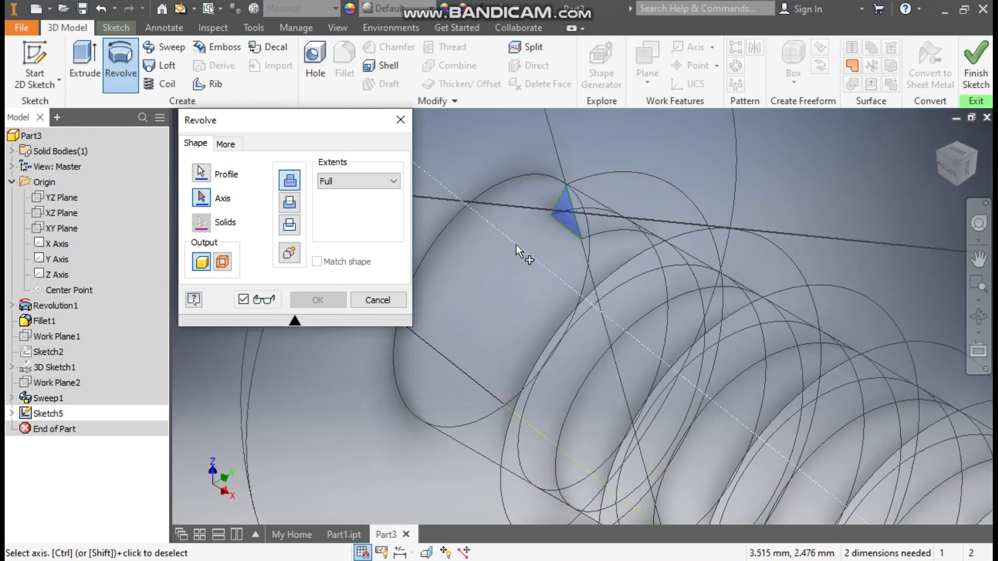
click(516, 246)
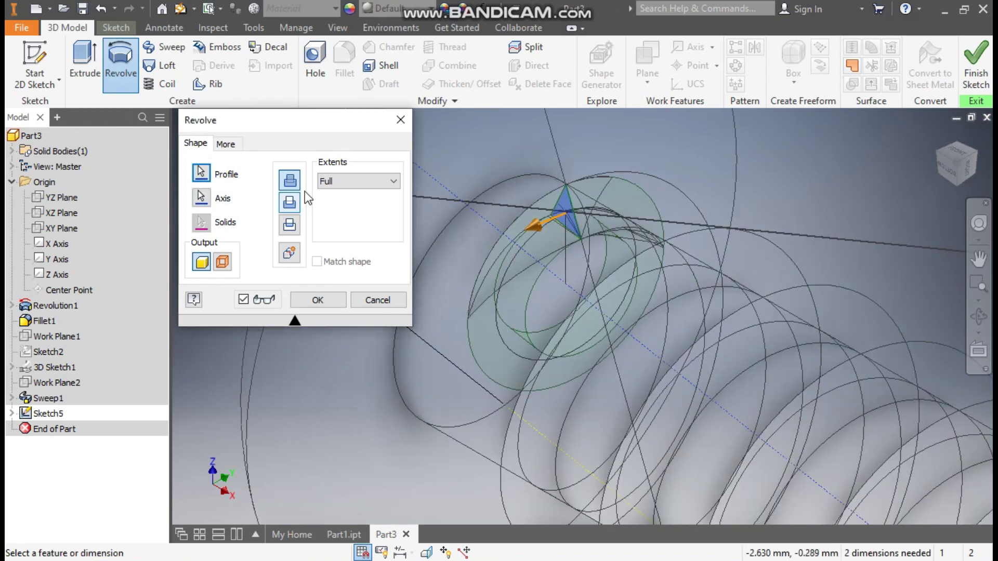
click(329, 180)
click(336, 195)
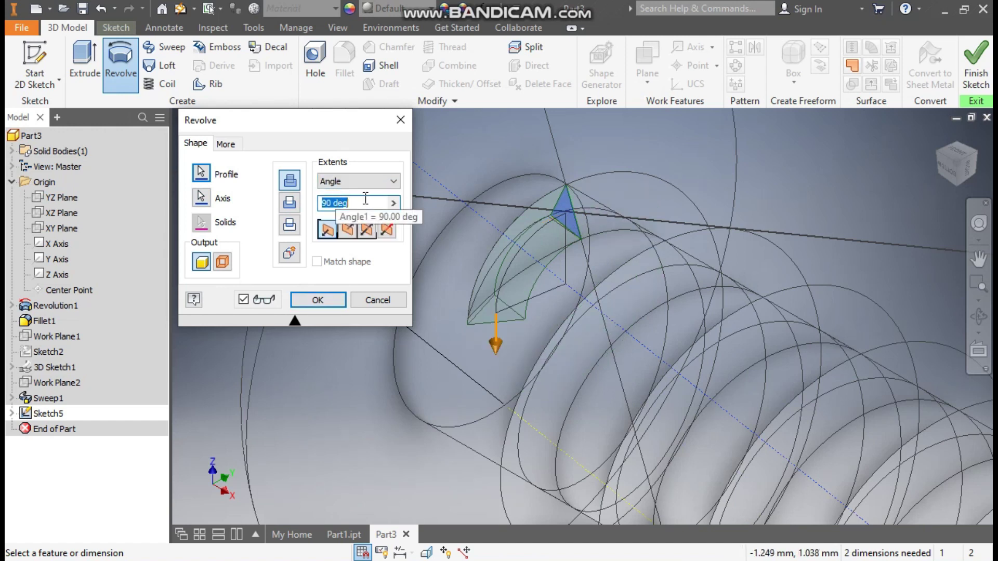
text(180)
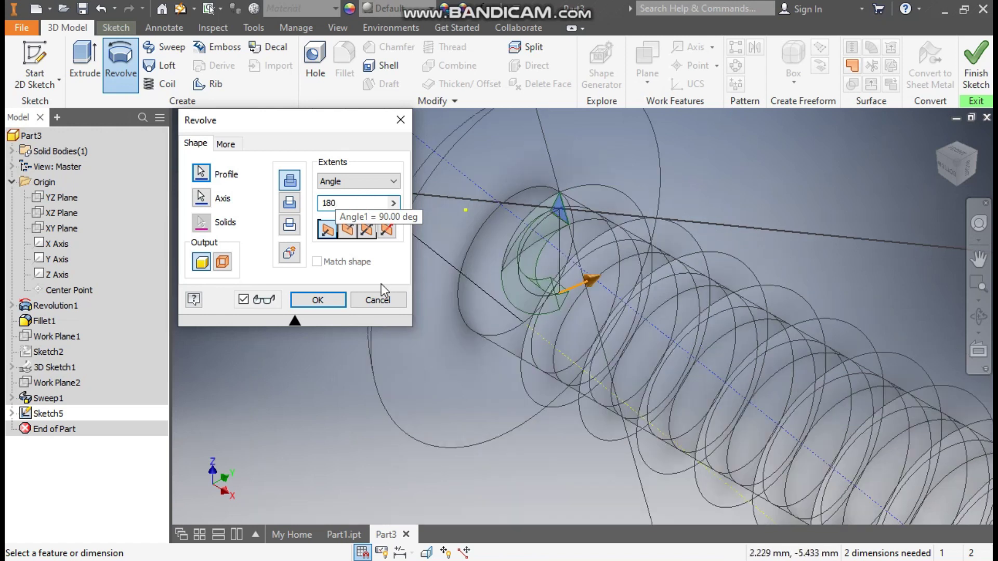
Change the model's visual style to Shaded with Edges
click(337, 32)
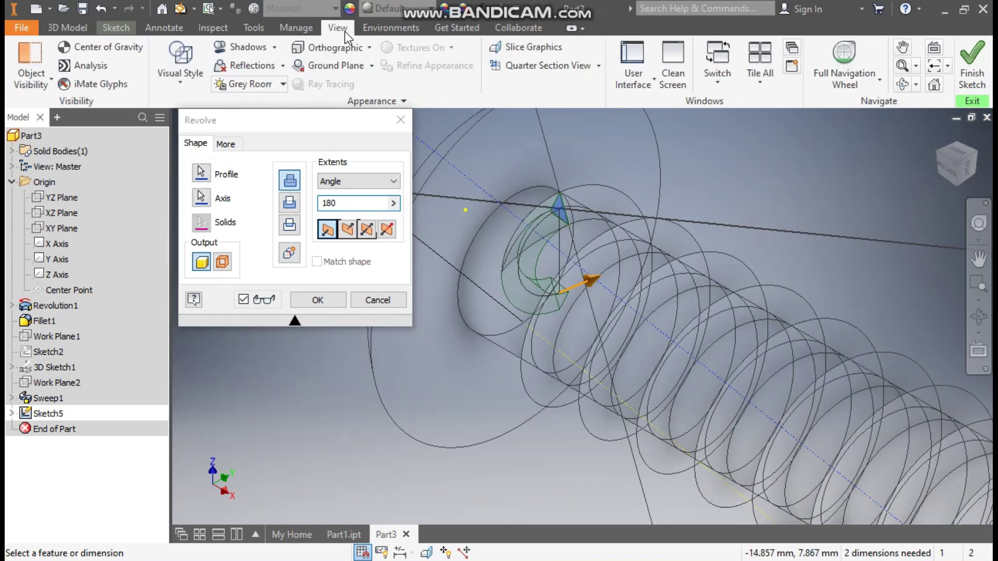
click(176, 86)
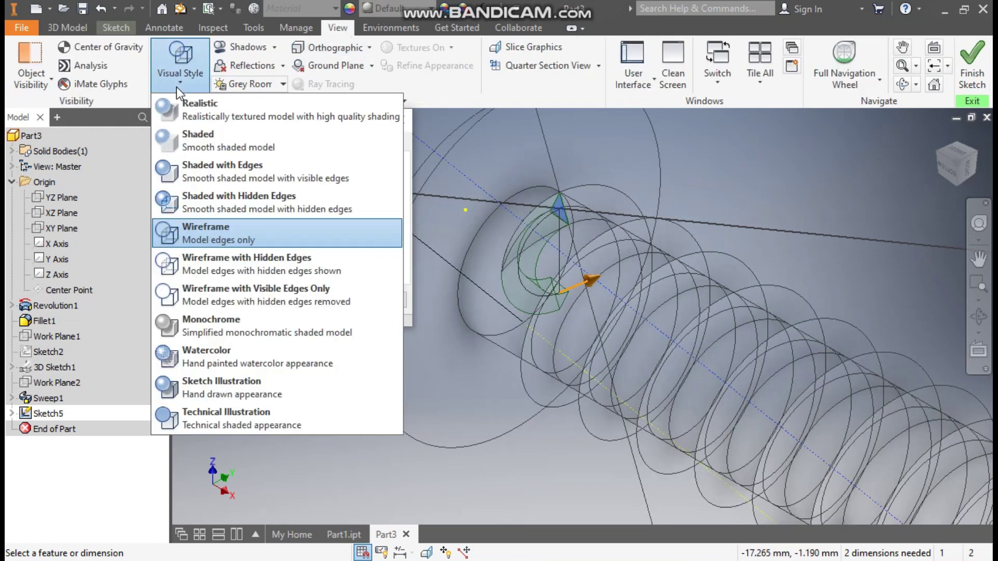
click(229, 169)
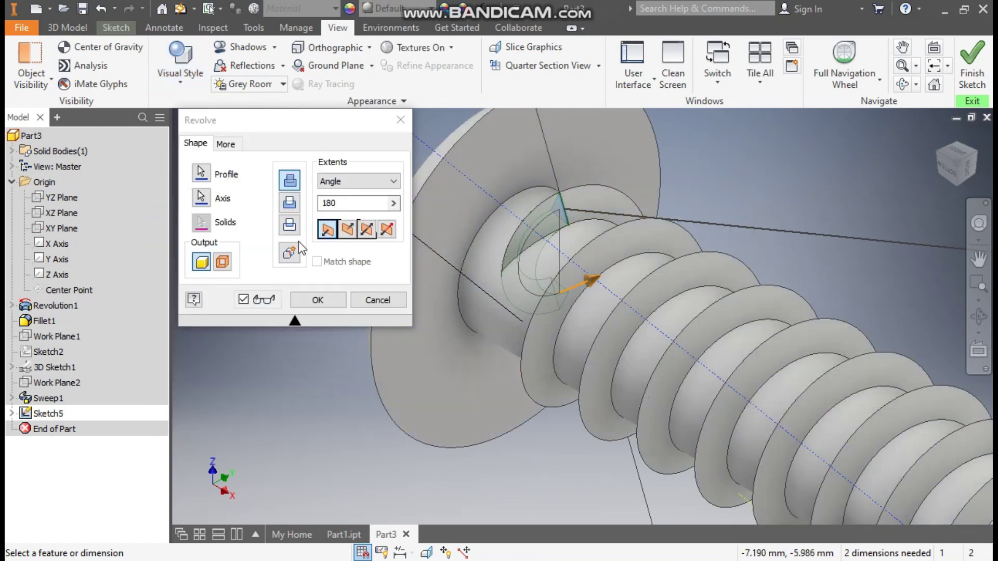
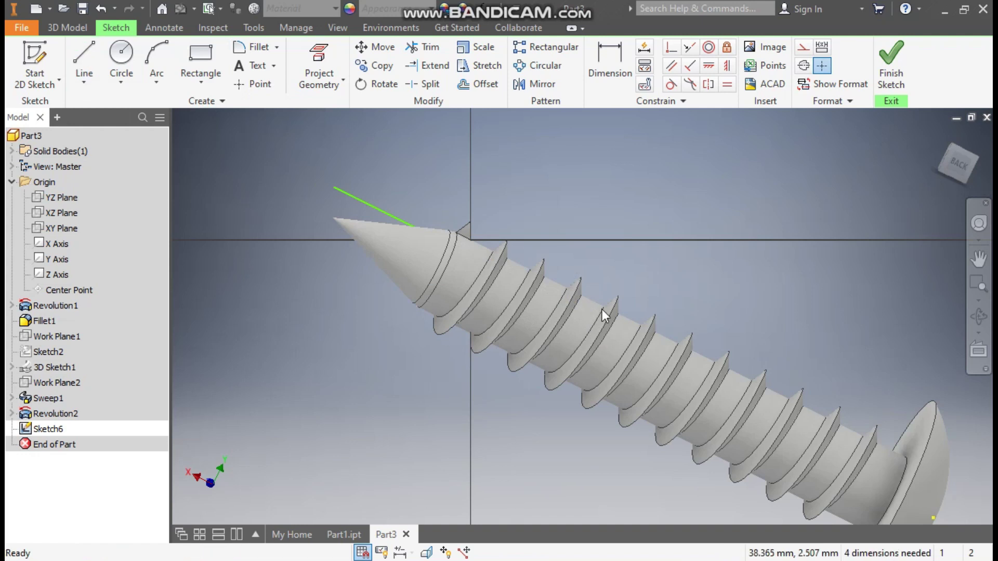
Turn the model to face the tip-end sketch squarely and set the visual style to Wireframe
click(955, 162)
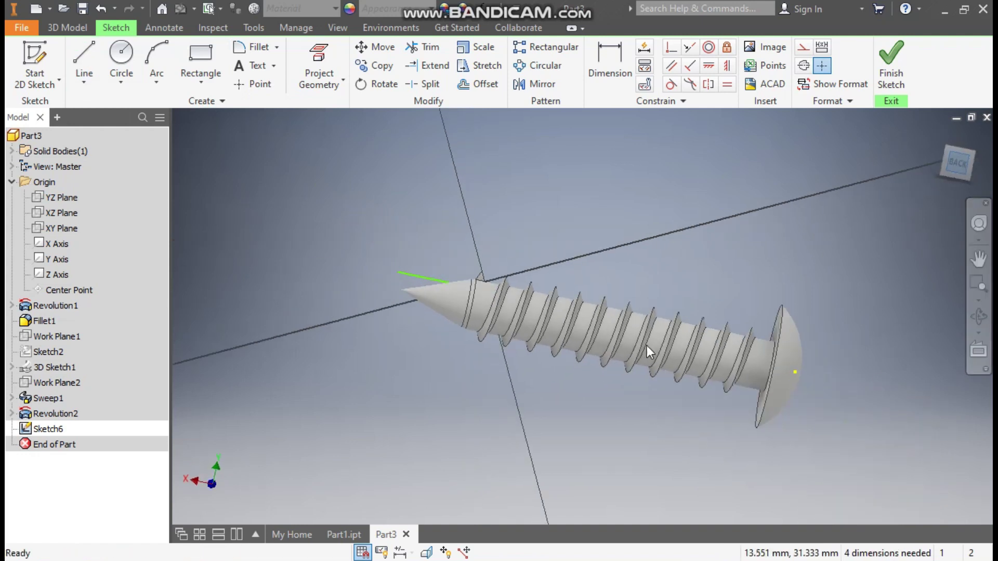
scroll(491, 329, up, 5)
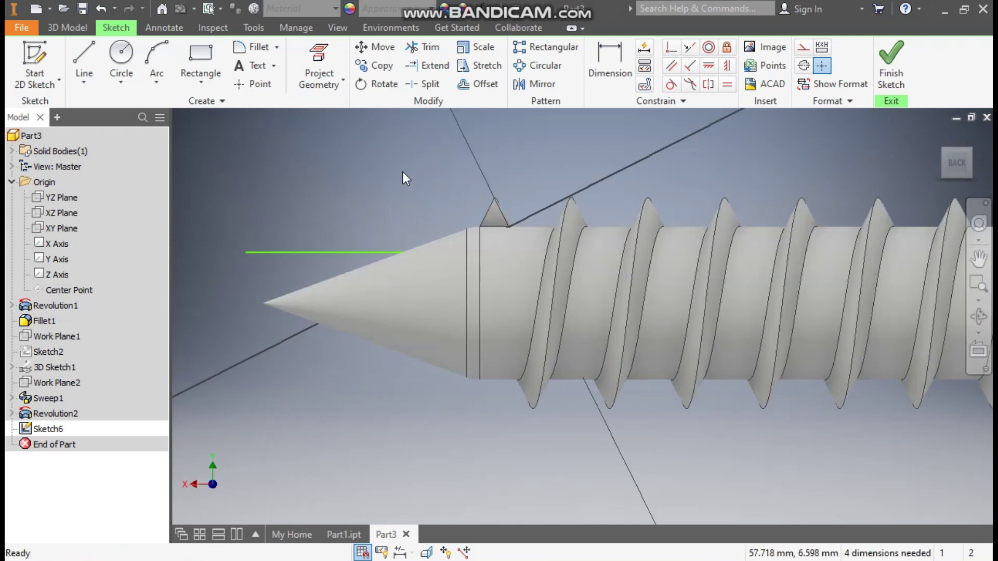
click(338, 28)
click(166, 80)
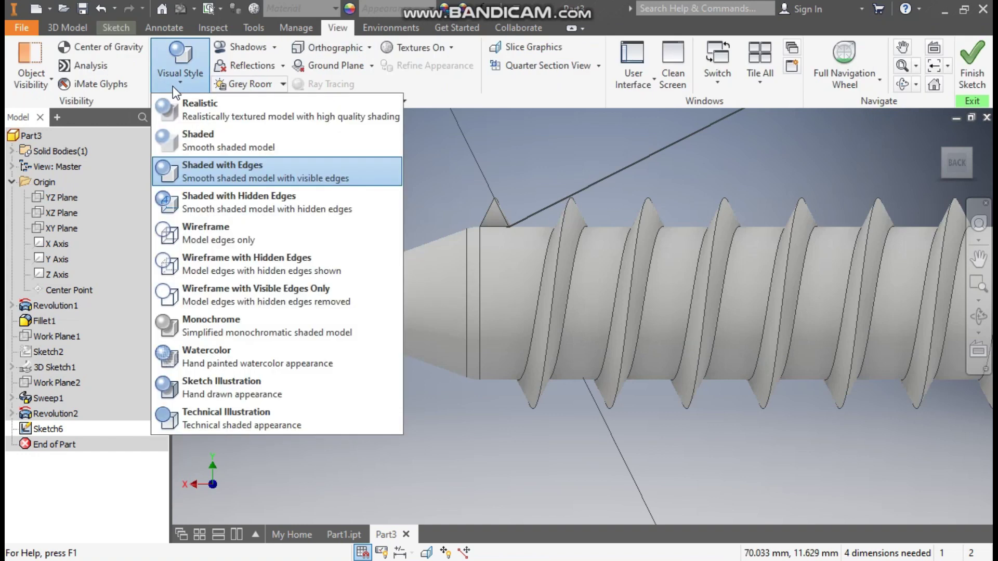
click(229, 232)
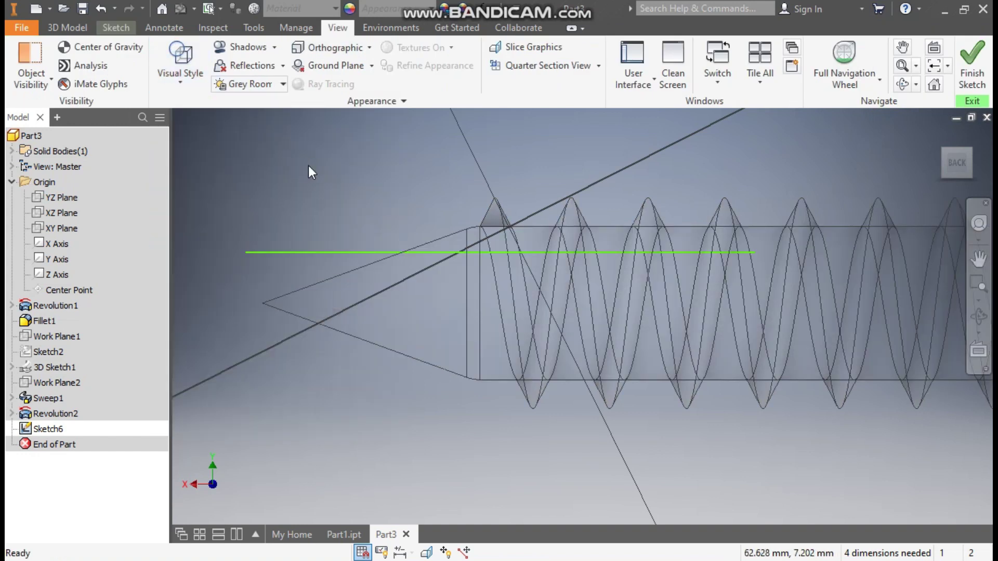
Project the lower shank edge into the tip-end sketch
click(117, 28)
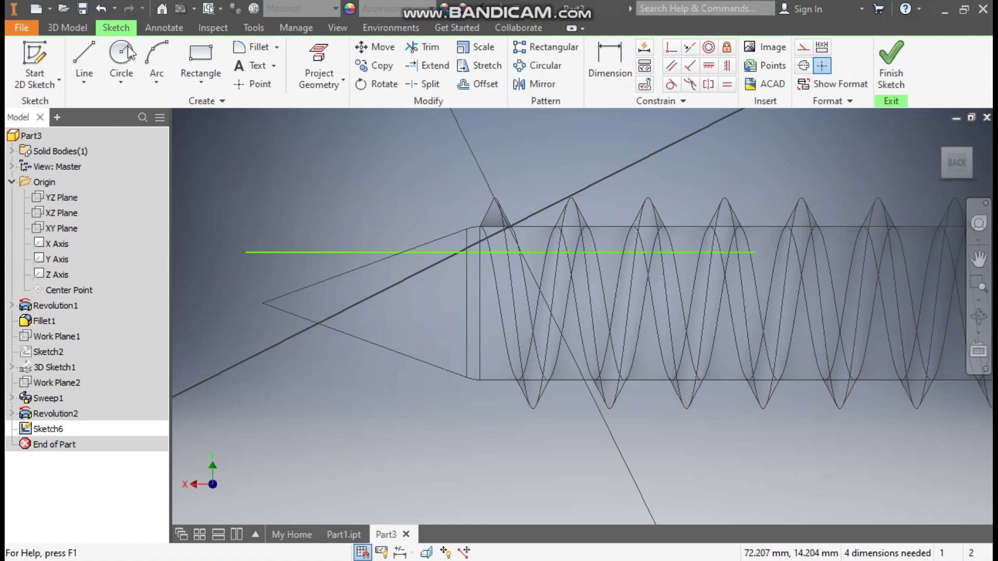
click(319, 65)
click(640, 382)
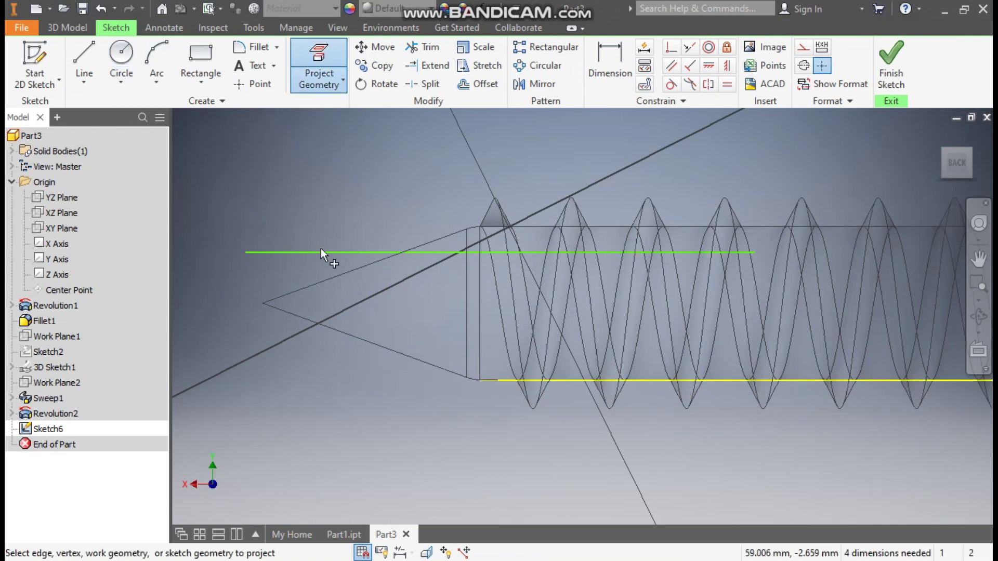
Dimension the distance between the drawn line and the projected lower shank edge as 6 mm
click(607, 62)
click(426, 253)
click(532, 379)
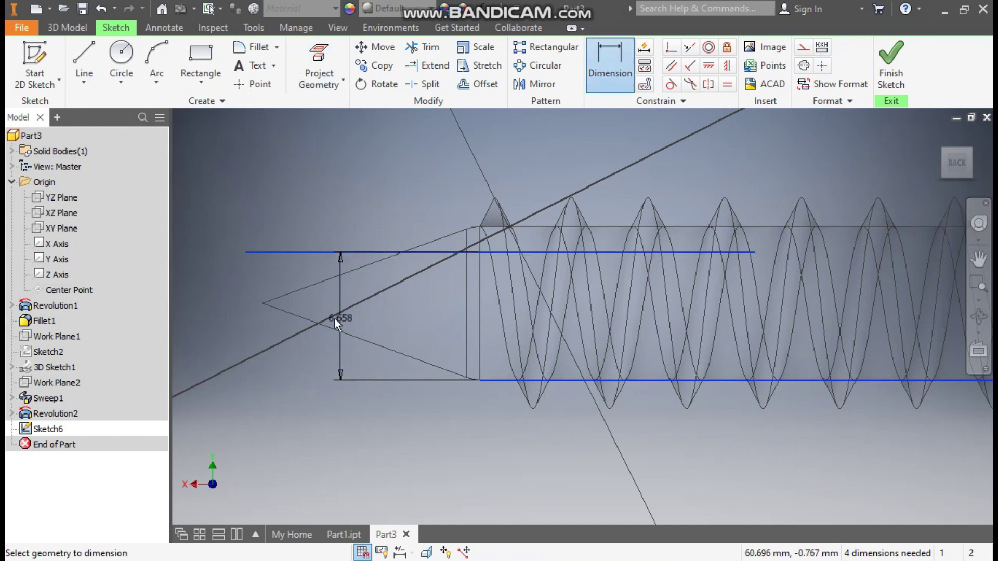
click(294, 329)
text(6)
key(Return)
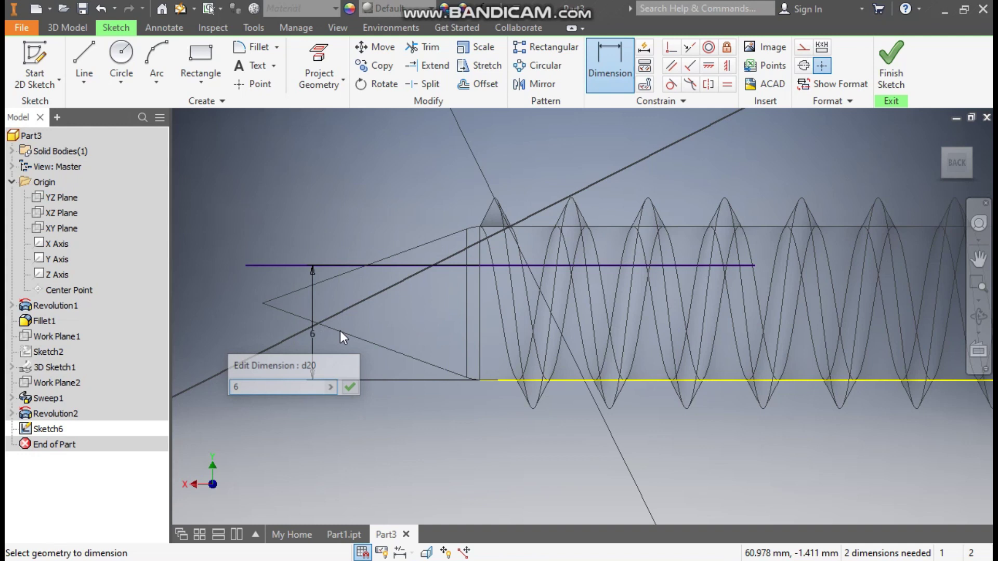
key(Escape)
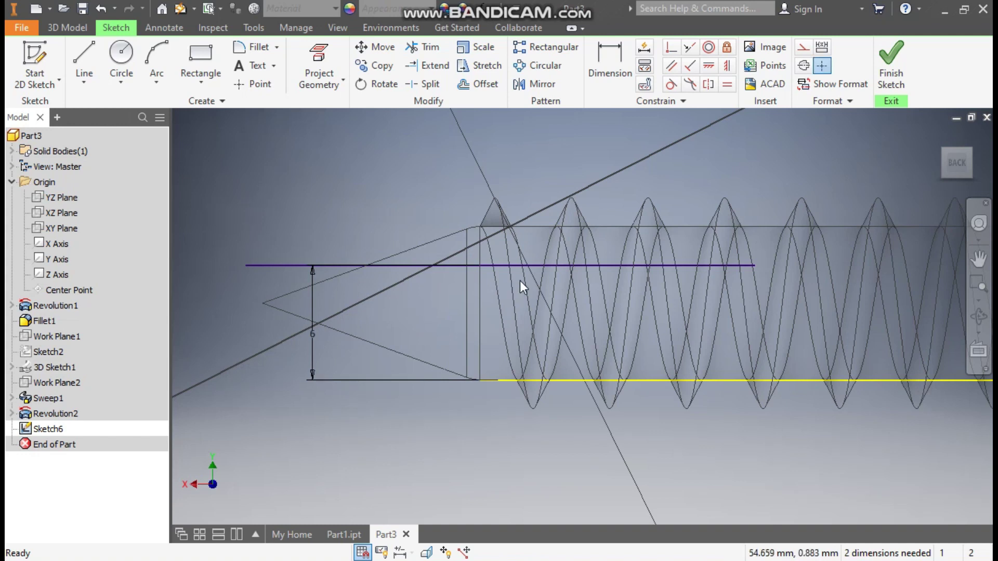
Convert the tip-end sketch's drawn line and projected shank edge to construction lines
click(560, 265)
ctrl+click(650, 387)
click(803, 48)
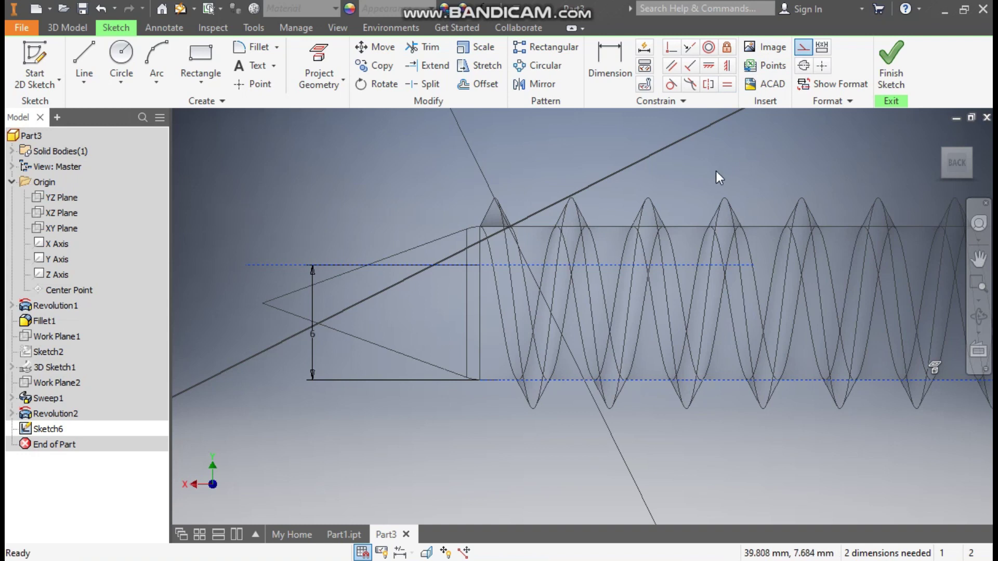
Project the triangular thread end near the tip and revolve it 180 degrees about the drawn construction line as a joined solid
click(320, 60)
click(496, 213)
click(76, 29)
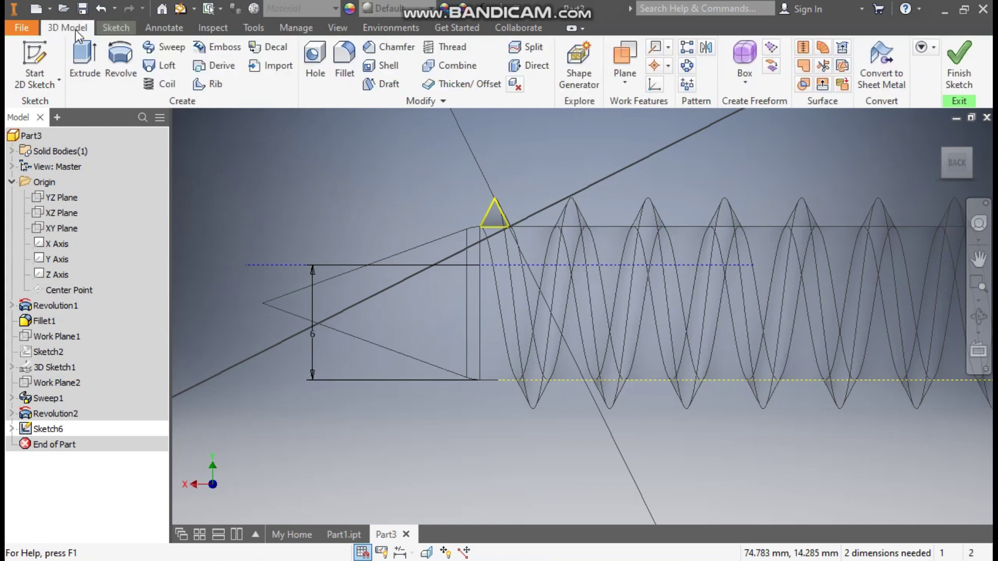
click(120, 56)
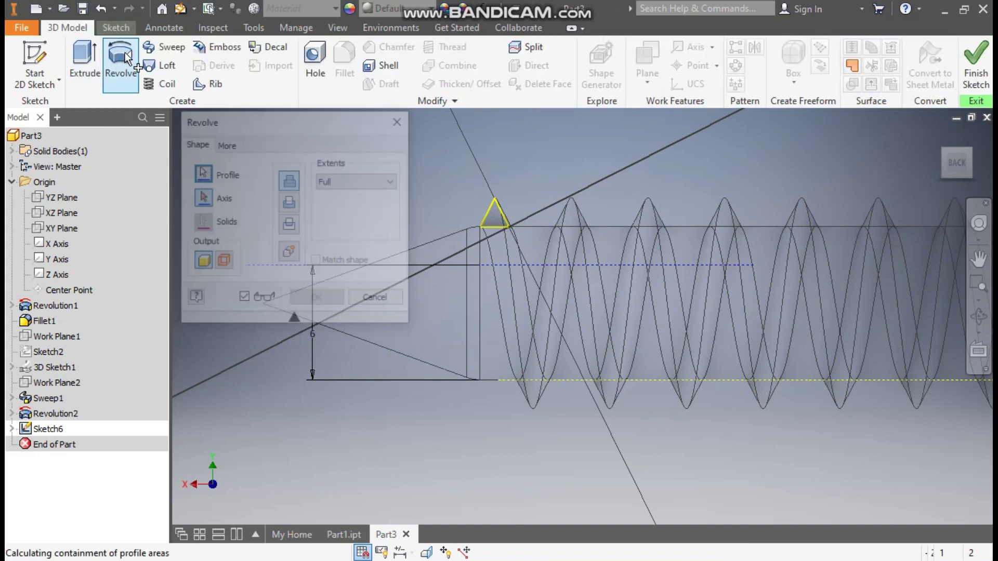
click(942, 147)
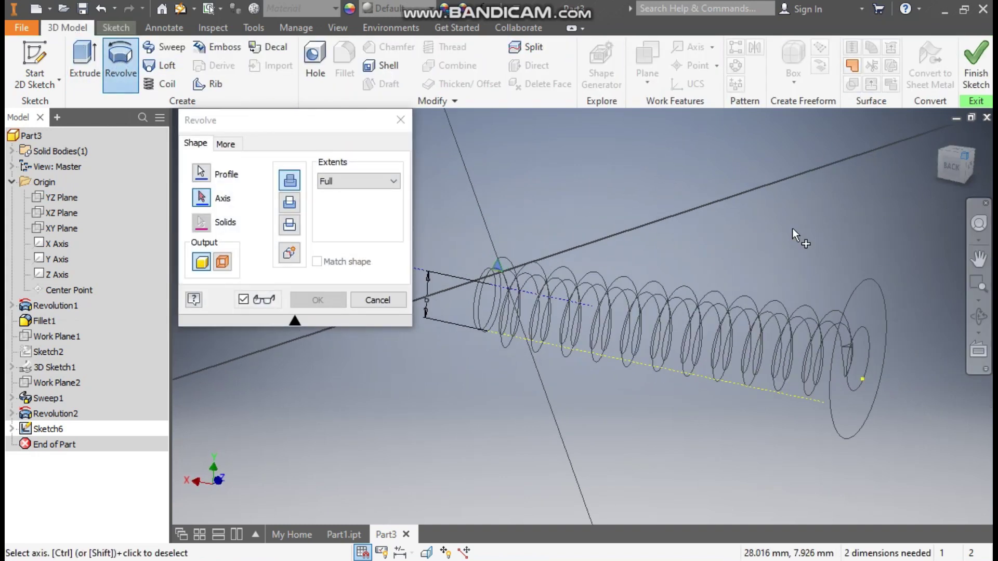
scroll(522, 282, up, 5)
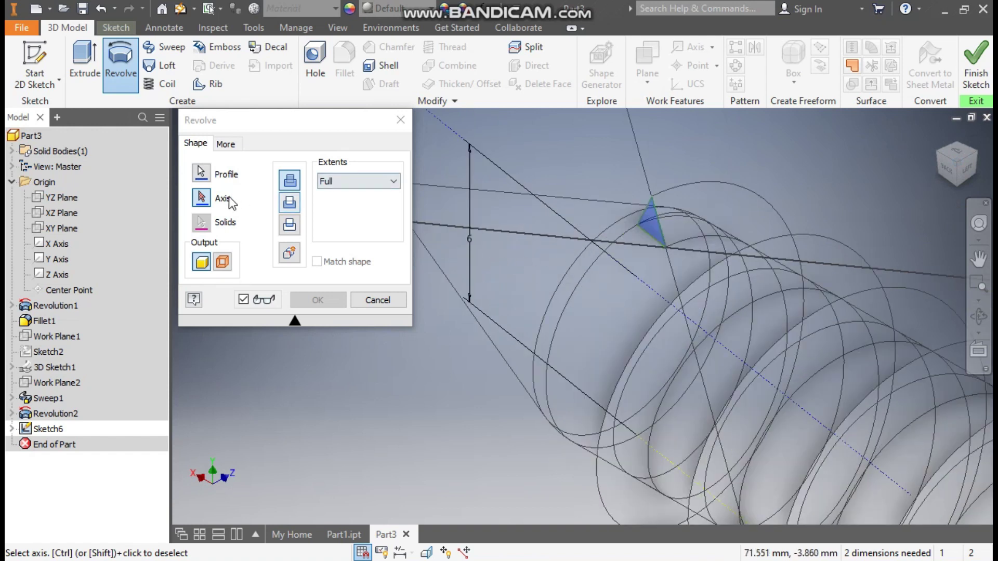
click(638, 280)
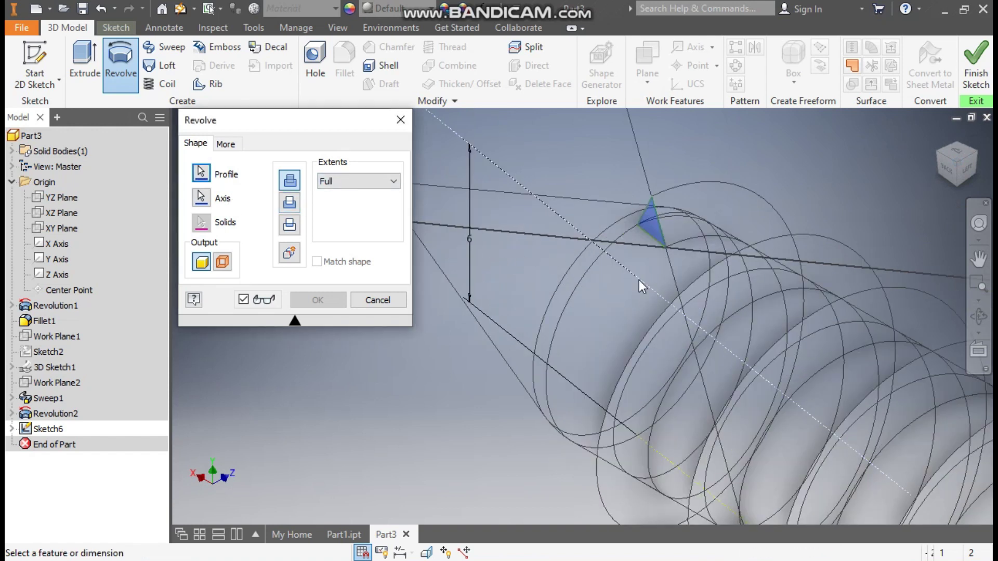
click(336, 184)
click(336, 197)
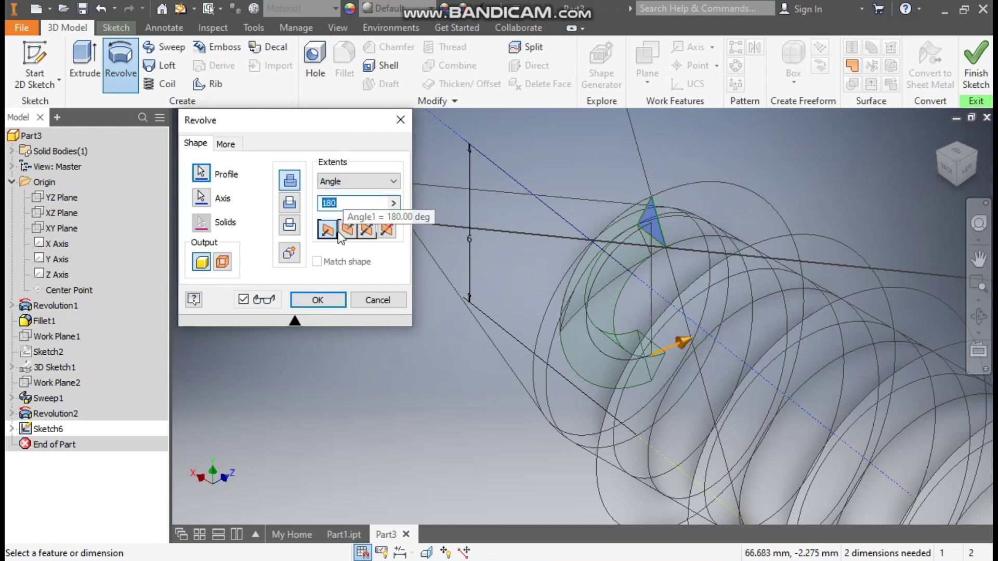
click(320, 303)
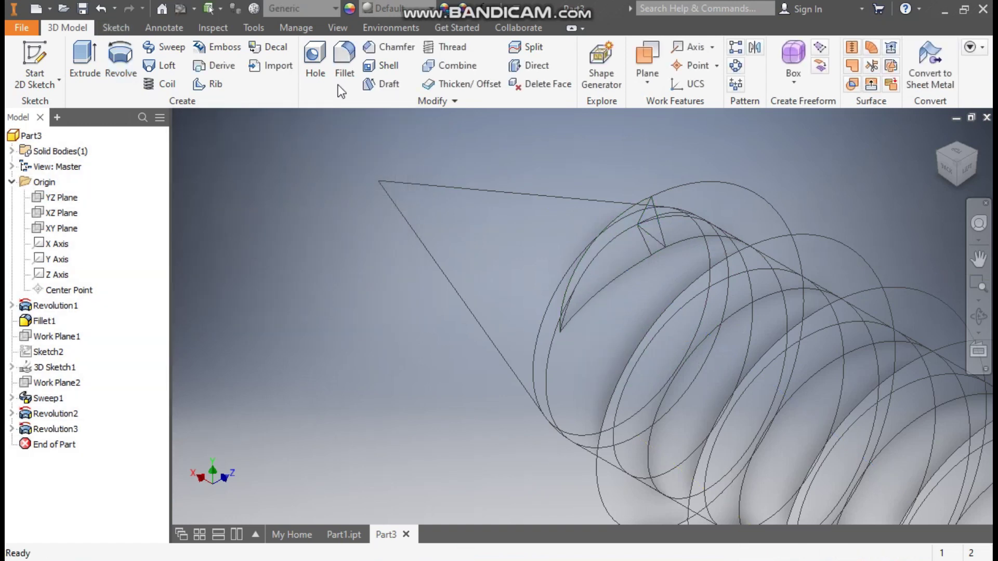
Switch the visual style back to Shaded with Edges and return the model to its home view
click(344, 29)
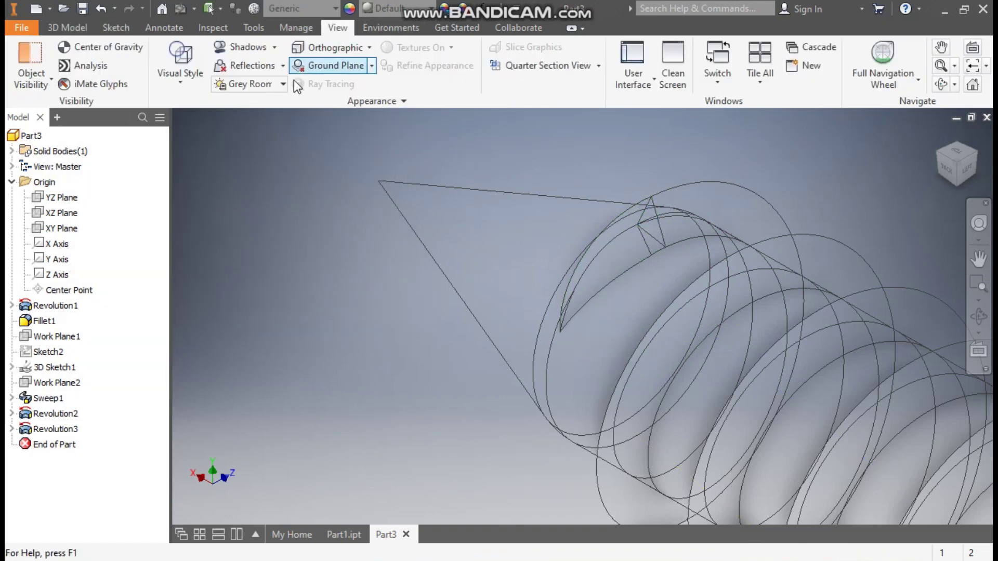
click(193, 81)
click(225, 170)
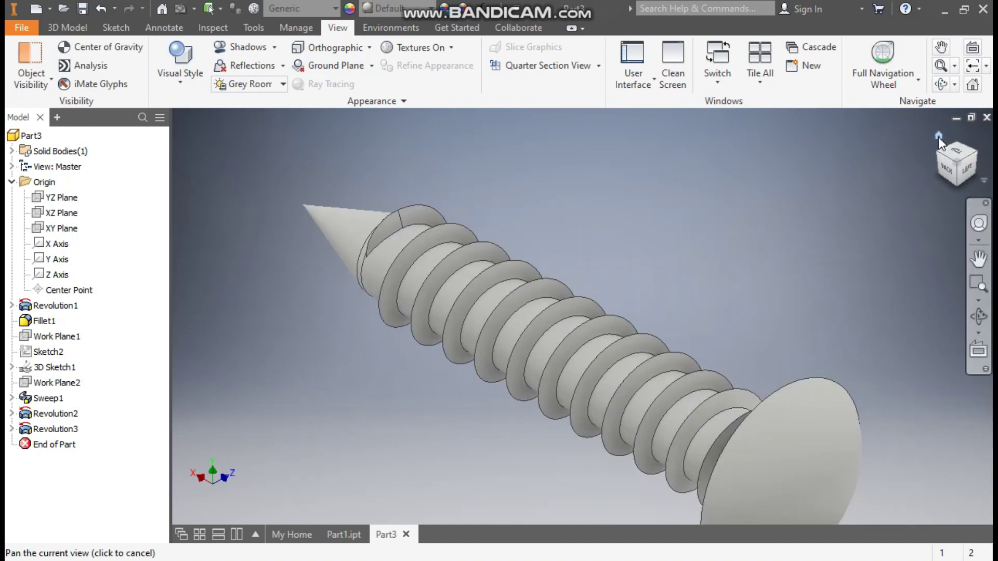
click(938, 136)
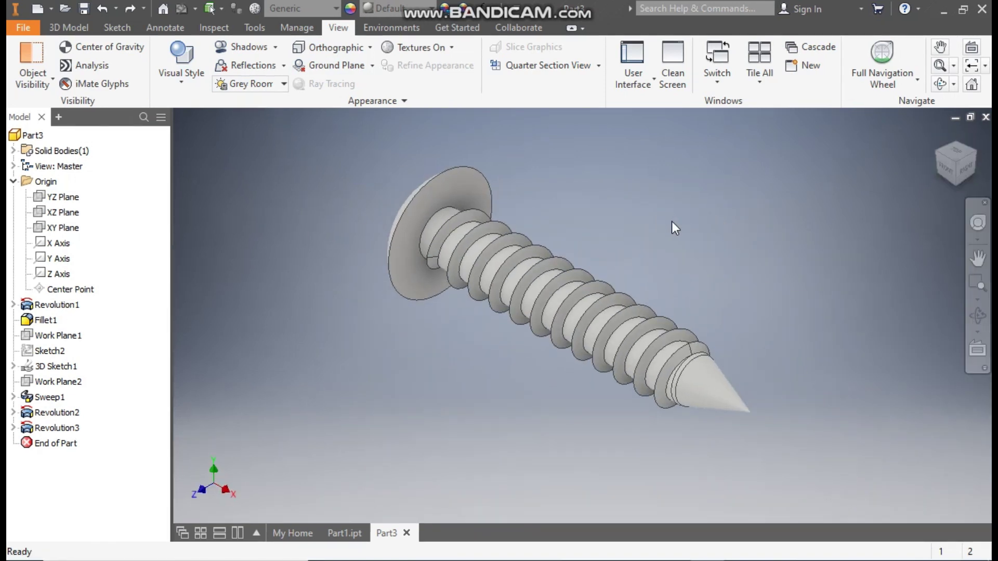
Check the reference screw in Part1.ipt, and in Part3 create a work plane offset -6 mm from the head's flat underside
click(351, 533)
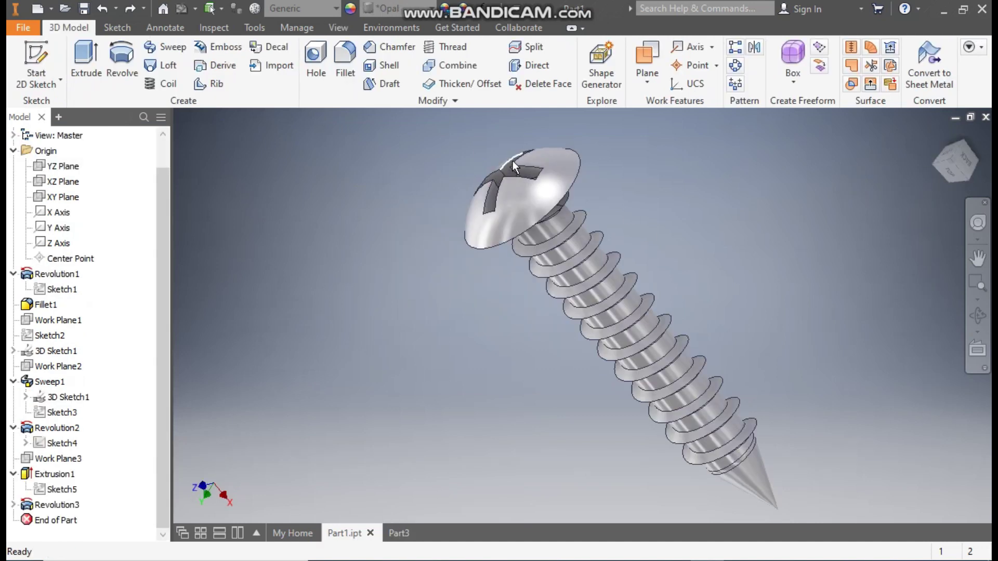
click(403, 528)
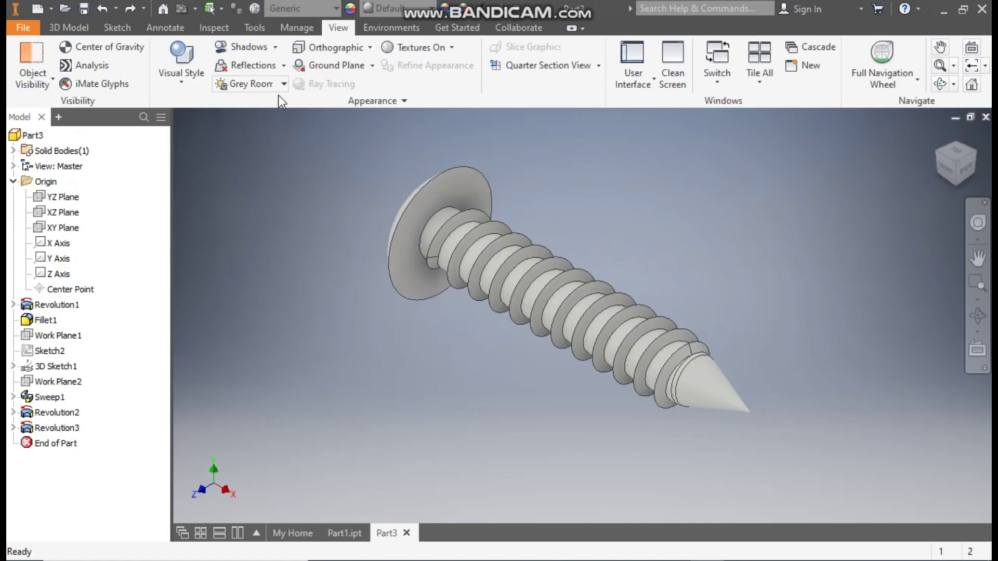
click(62, 27)
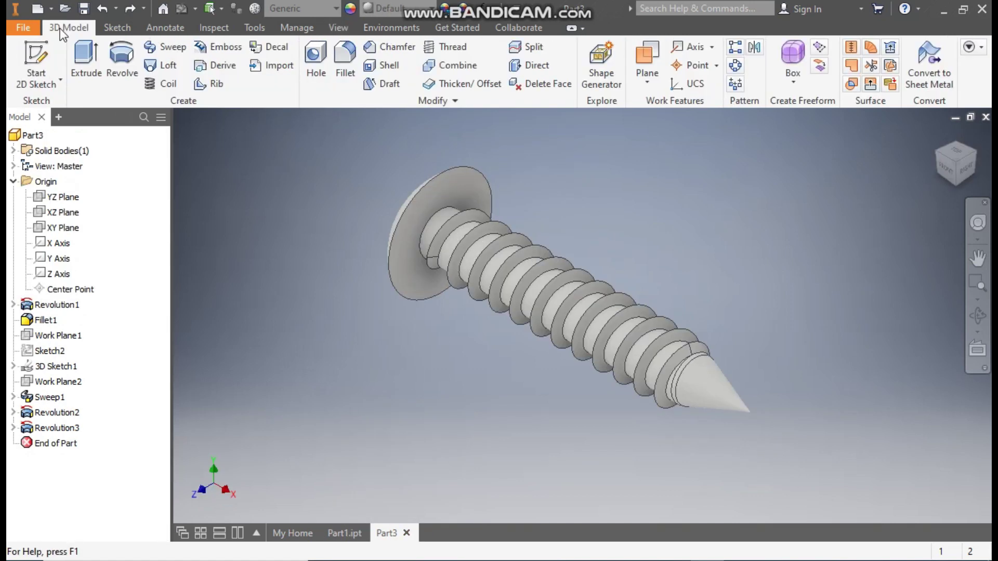
click(645, 82)
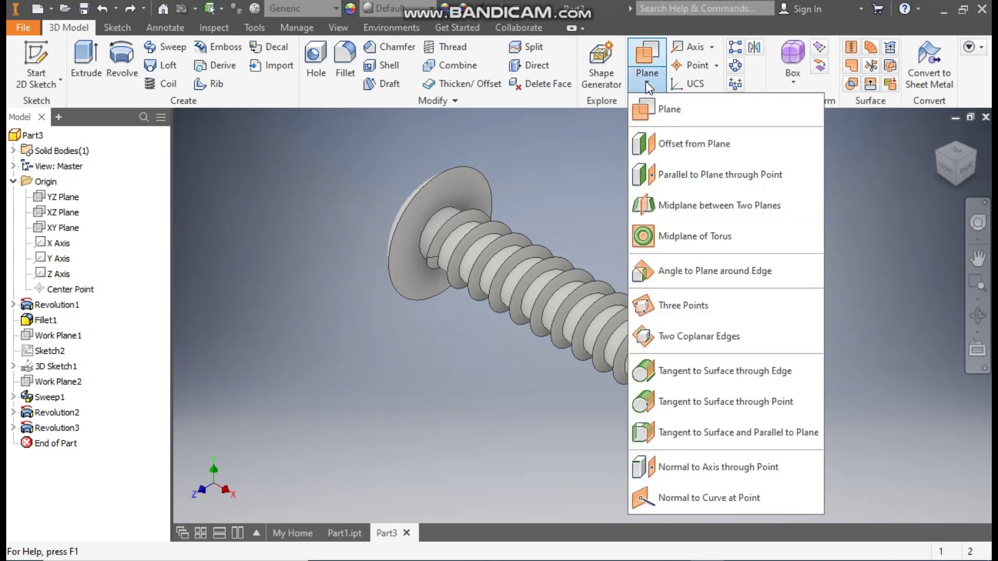
click(682, 144)
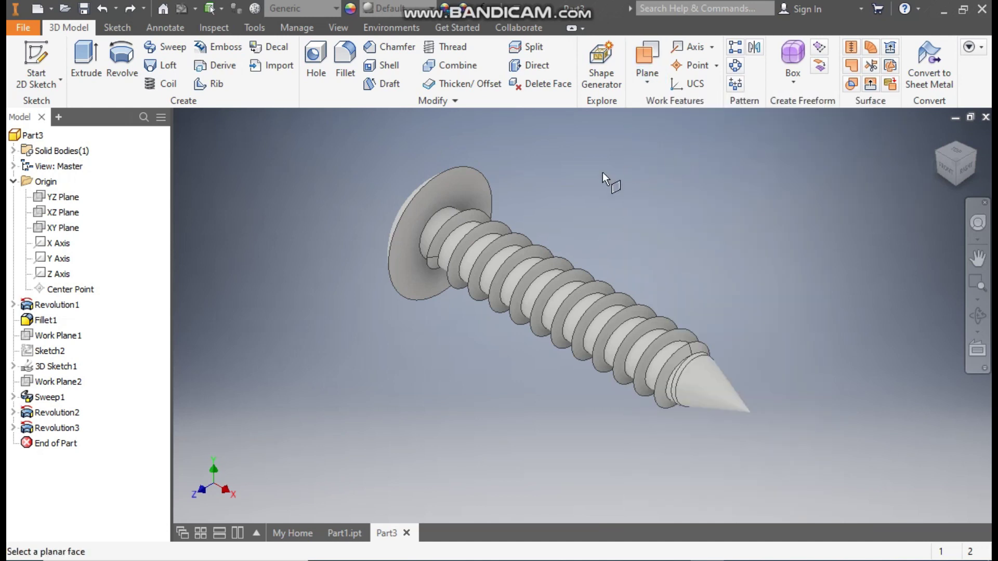
click(461, 186)
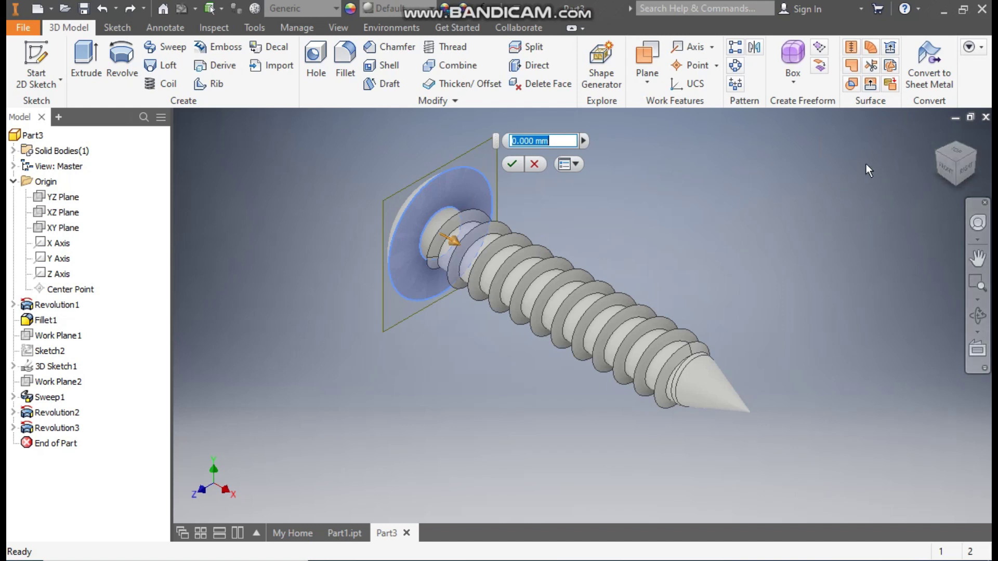
text(-)
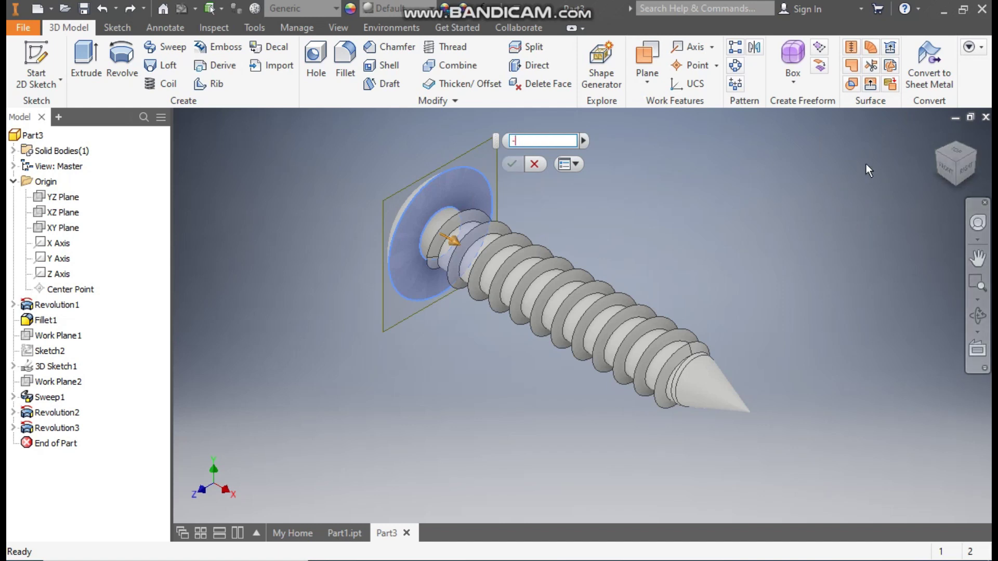
text(6)
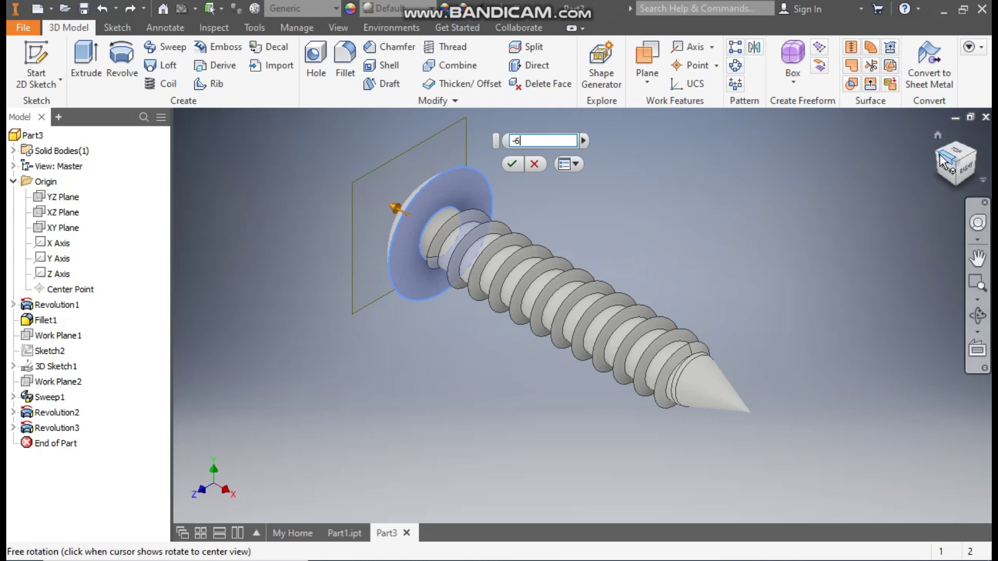
drag(938, 162, 537, 410)
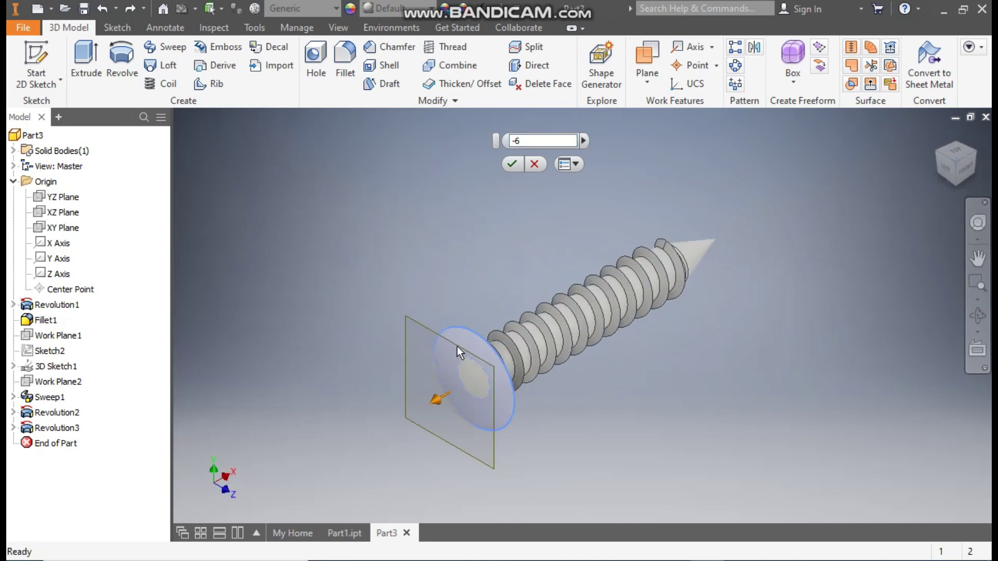
click(512, 164)
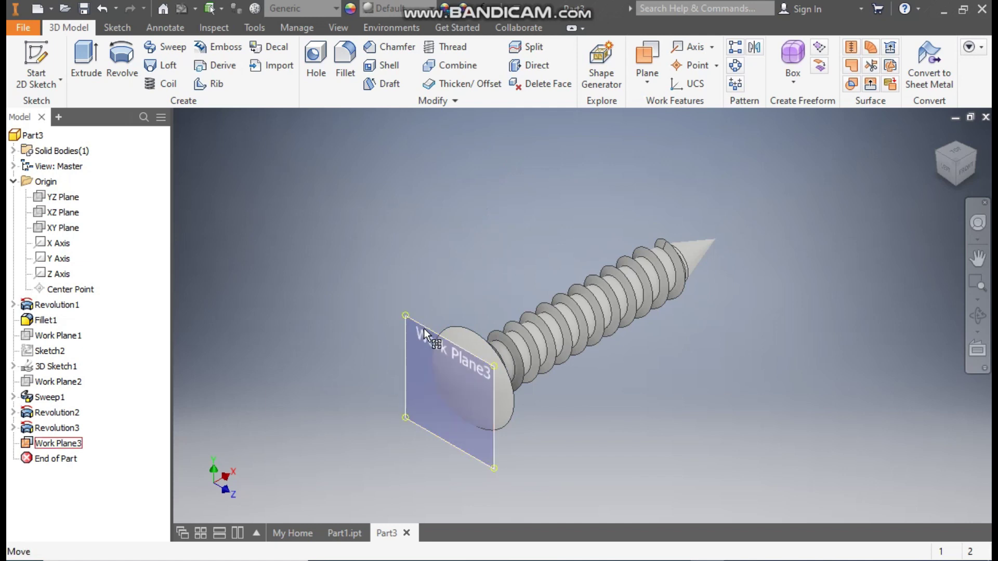
Start a 2D sketch on the offset work plane at the screw head
click(440, 323)
click(469, 319)
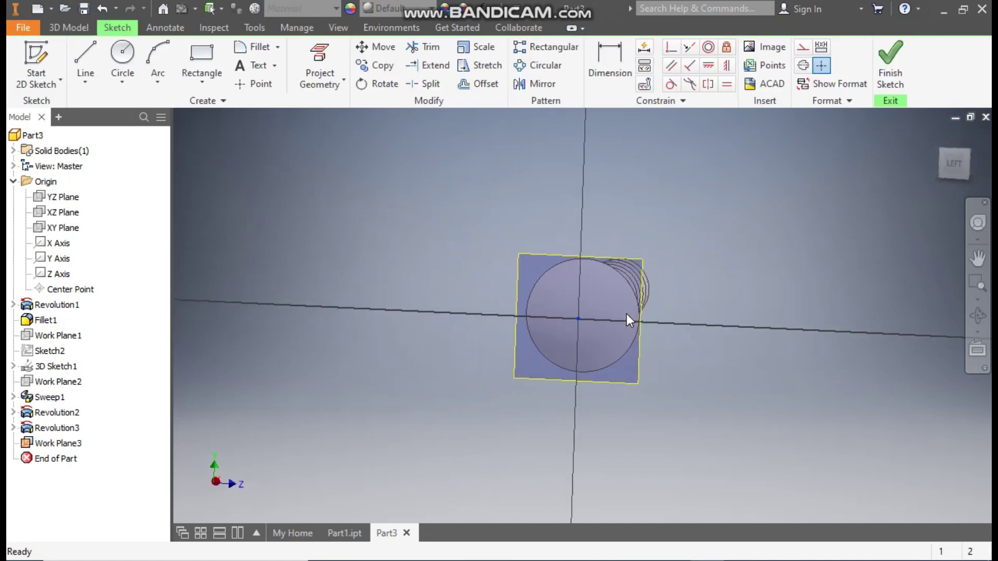
Project the screw head's circular outline into the sketch on the offset work plane and convert it to construction geometry
click(640, 213)
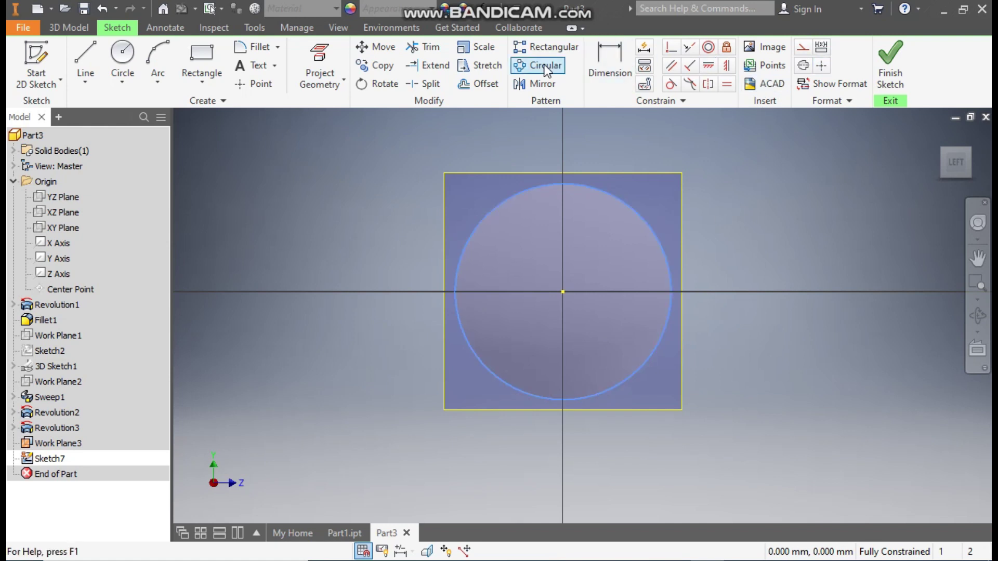
click(319, 56)
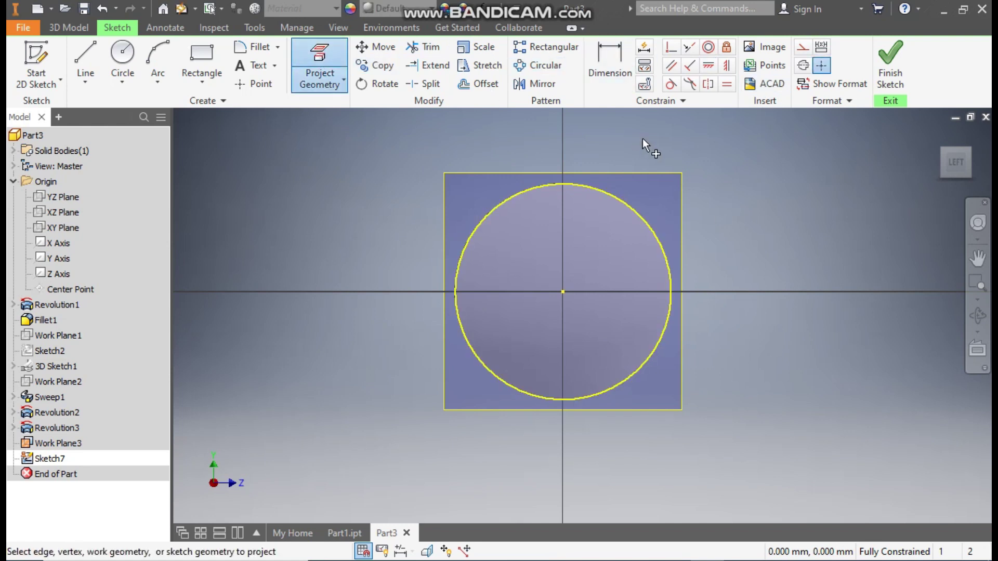
key(Escape)
click(616, 193)
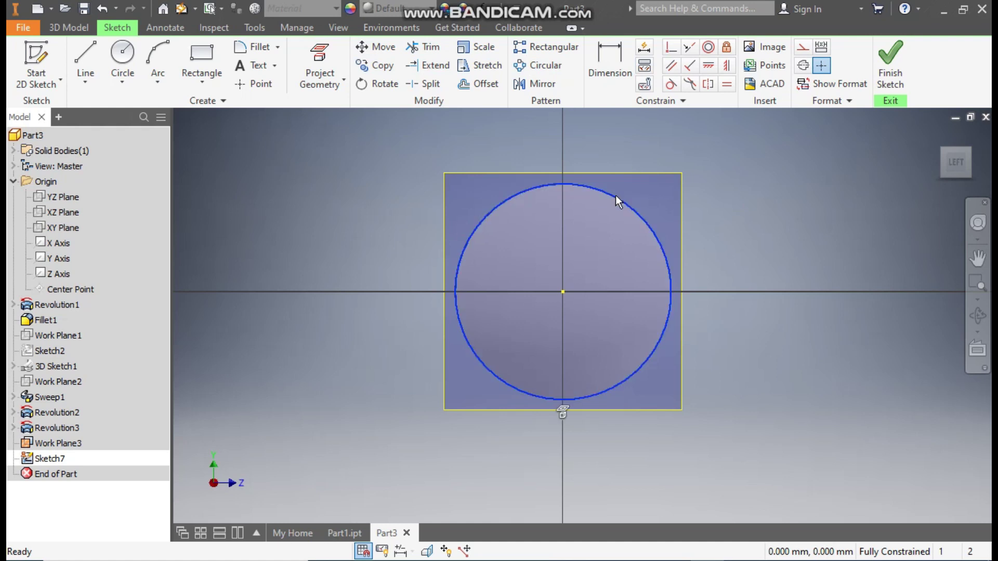
click(803, 52)
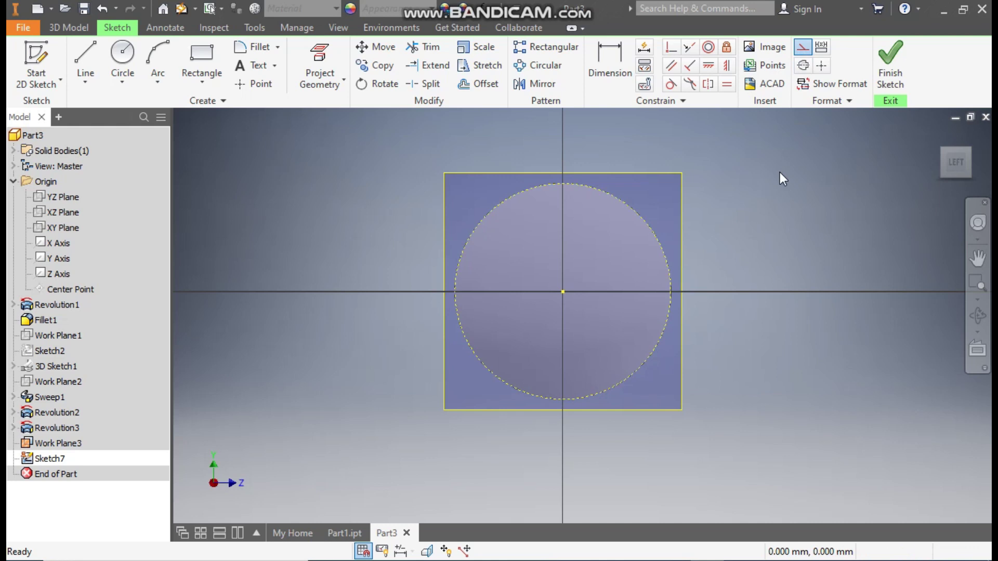
click(699, 170)
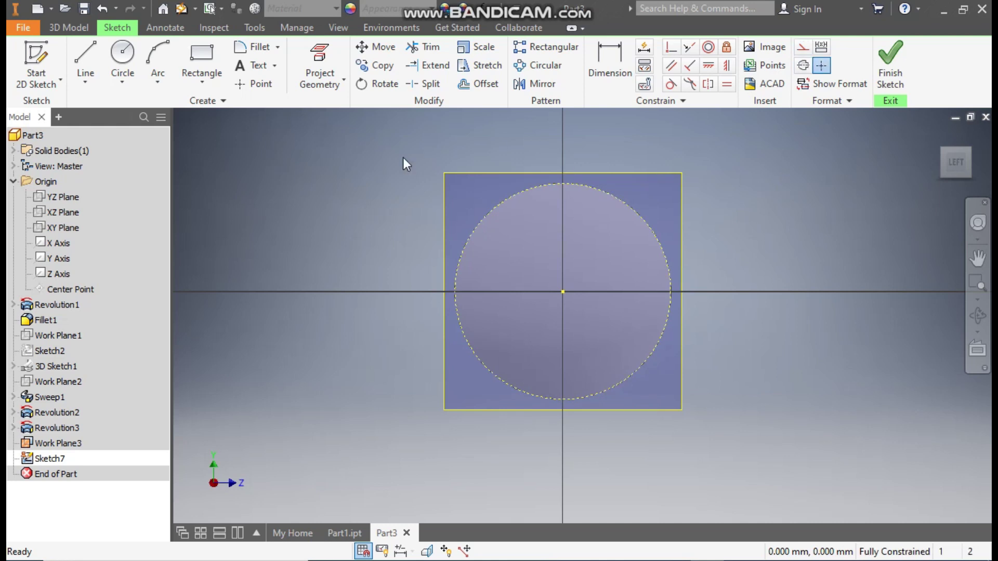
Sketch a two-point rectangle about 7 mm wide inside the construction circle, beside the centre and crossing the horizontal axis
click(197, 77)
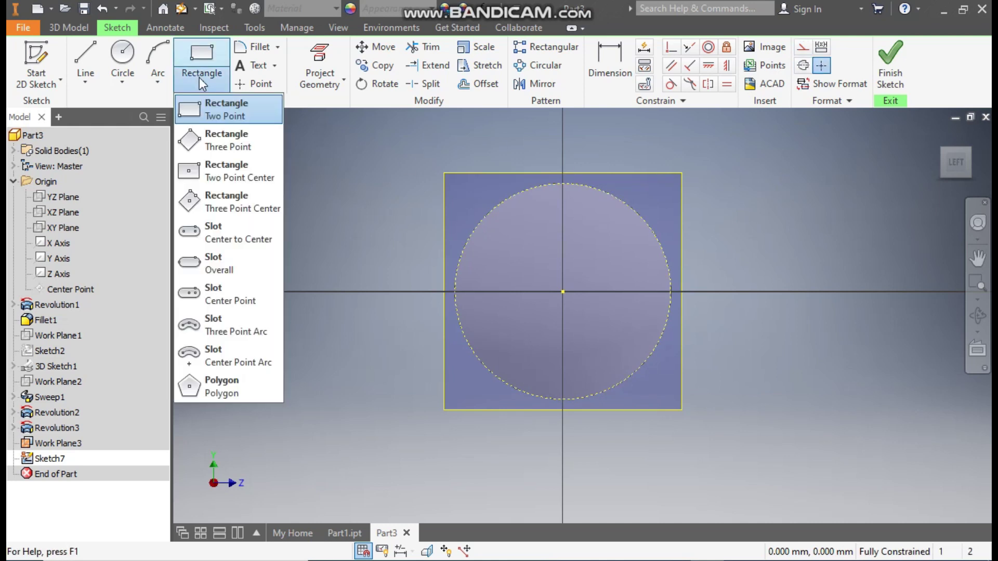
click(219, 107)
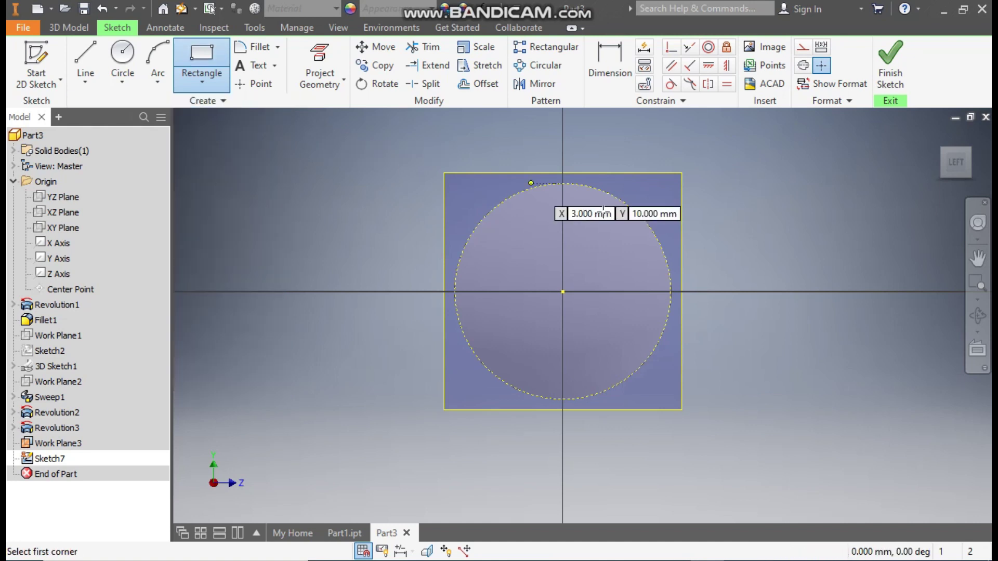
click(574, 270)
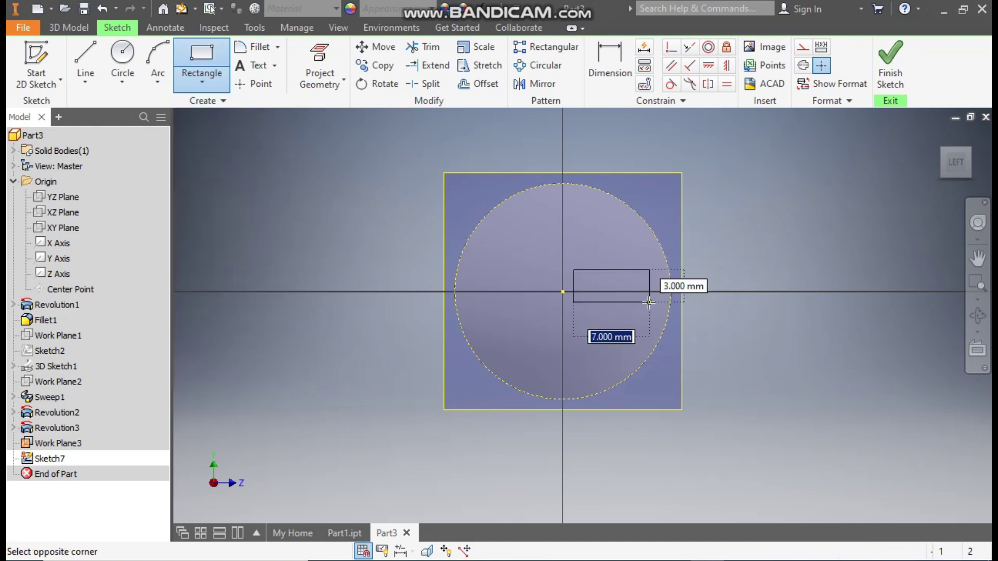
click(650, 313)
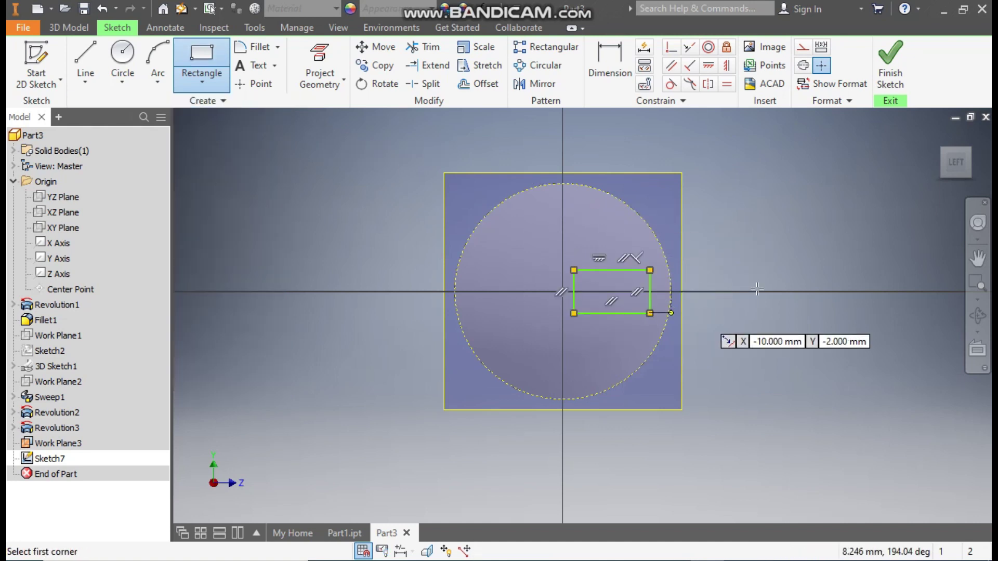
Dimension the rectangle to 6 mm long and 2 mm high
click(613, 73)
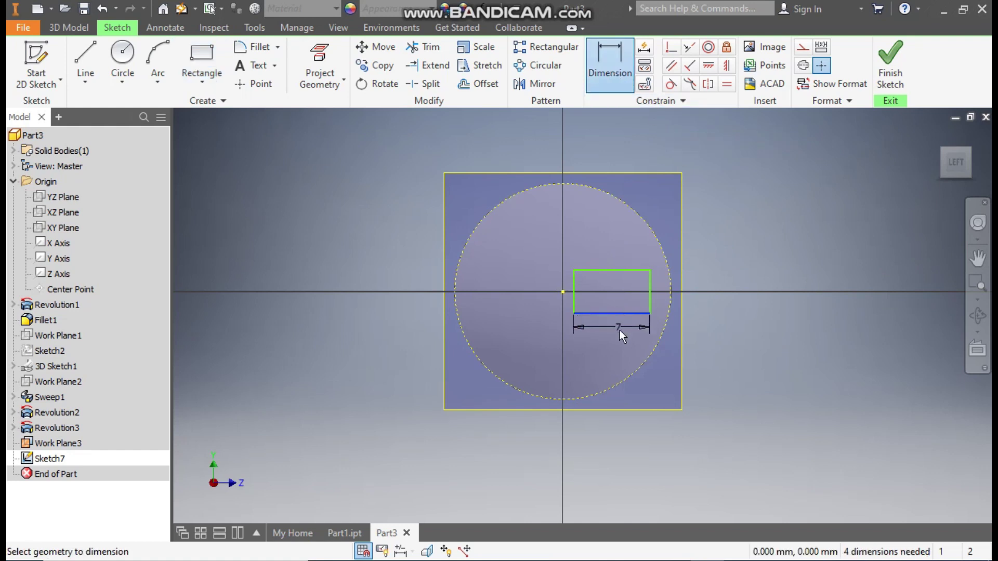
click(620, 330)
text(6)
key(Return)
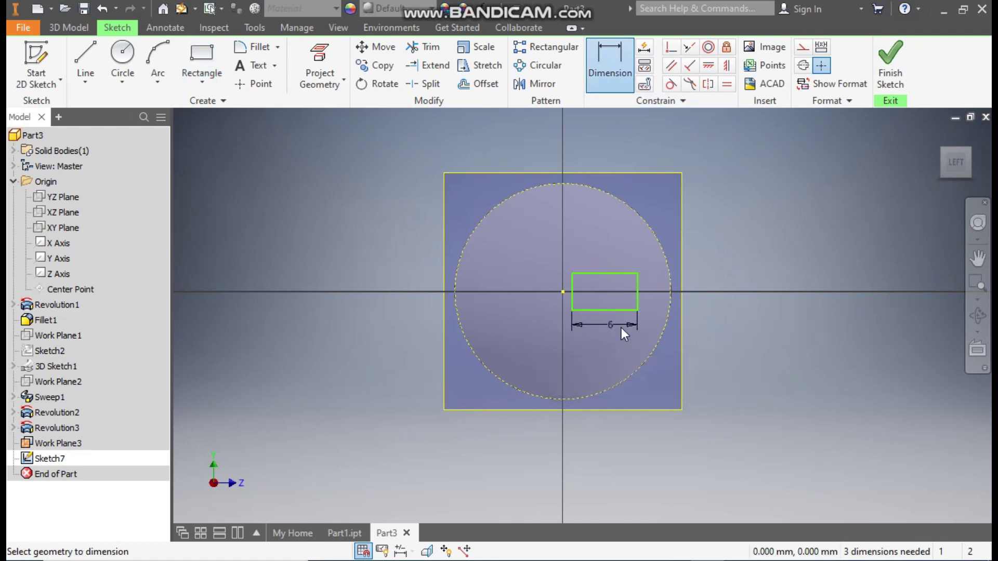
click(638, 300)
click(648, 297)
text(2)
key(Return)
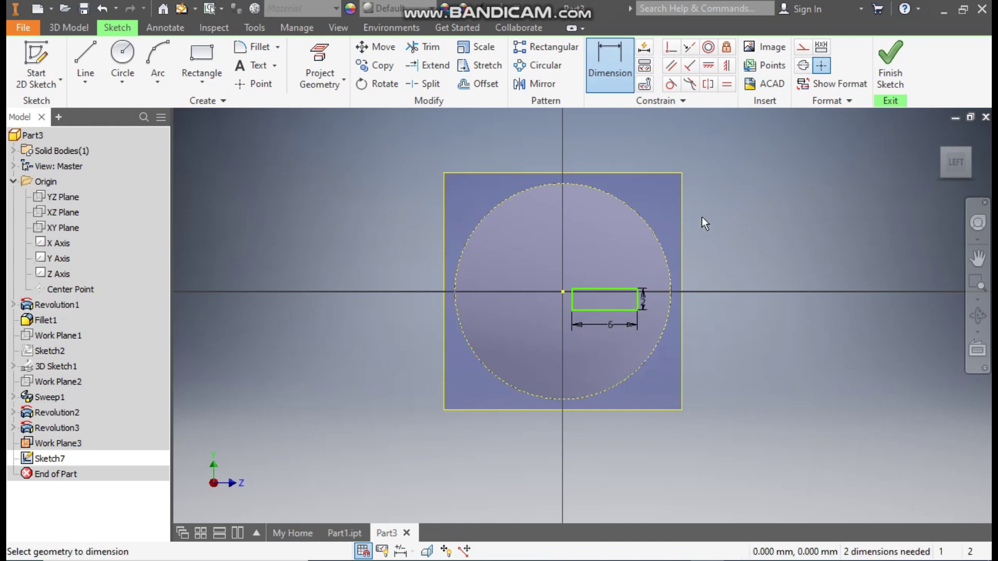
Constrain the midpoint of the rectangle's inner short side coincident with the sketch centre point
click(670, 49)
click(572, 299)
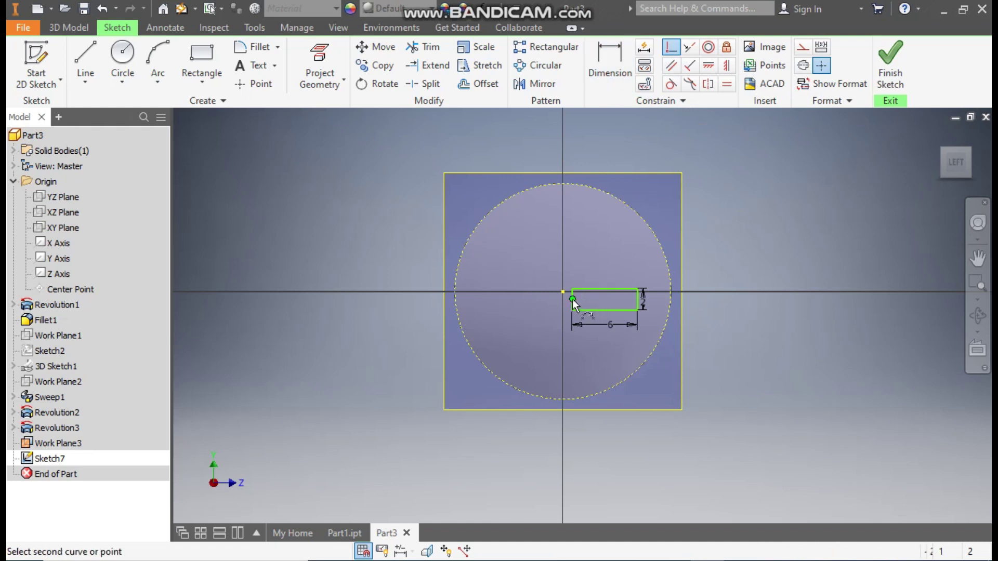
click(563, 292)
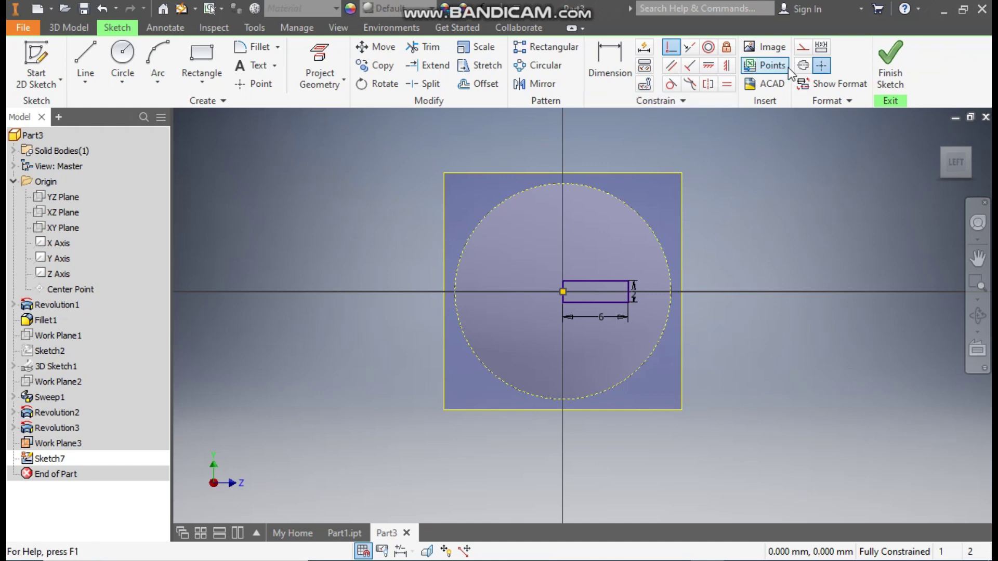
Circular-pattern the rectangle about the construction circle's centre with 4 instances over 360 degrees to form a cross
click(526, 70)
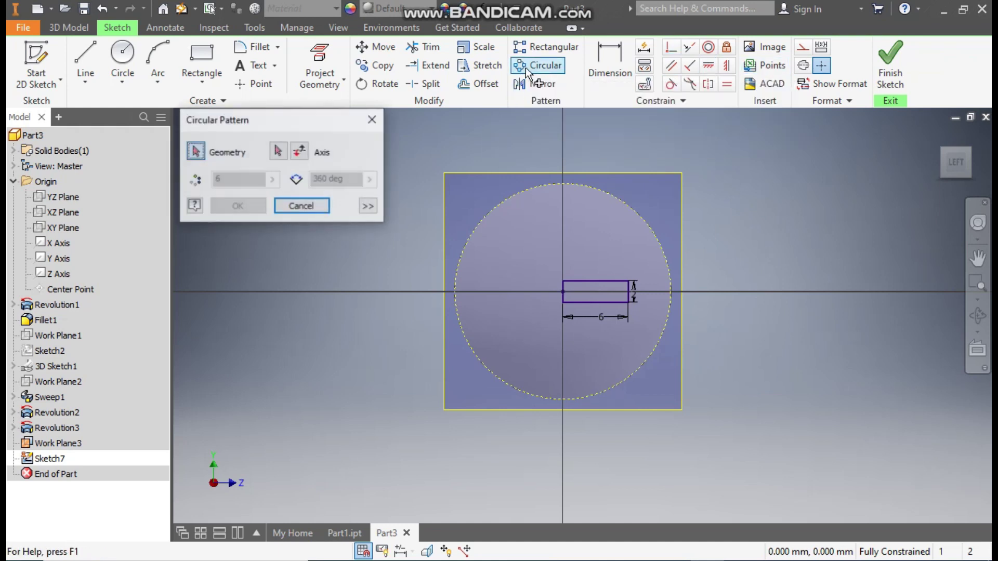
drag(553, 316, 554, 316)
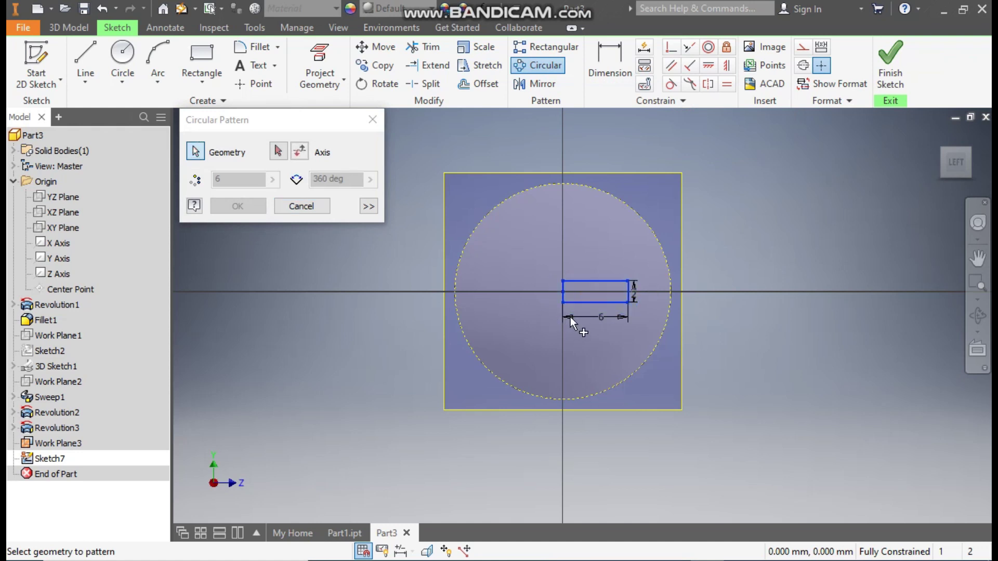
click(278, 152)
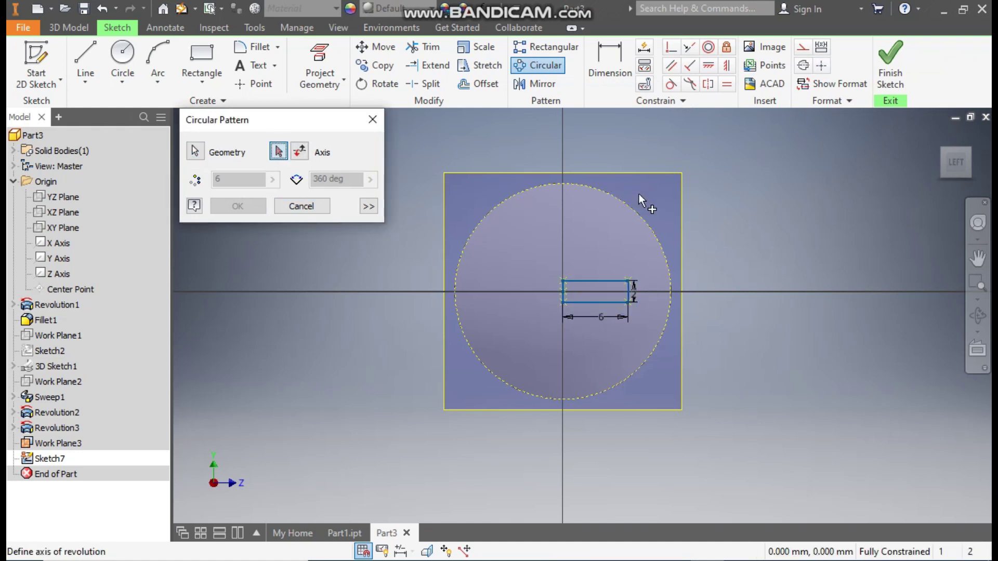
click(622, 201)
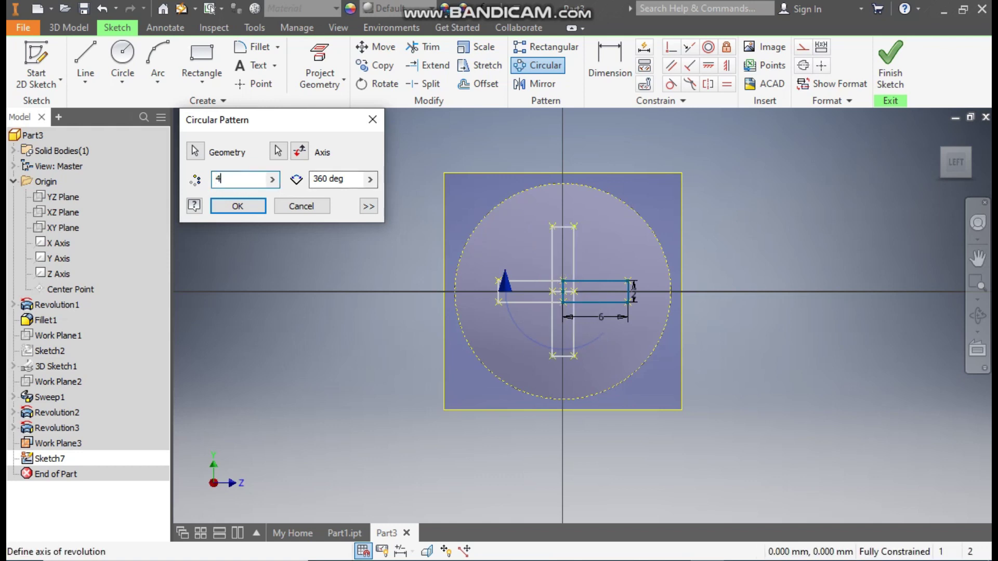
click(235, 206)
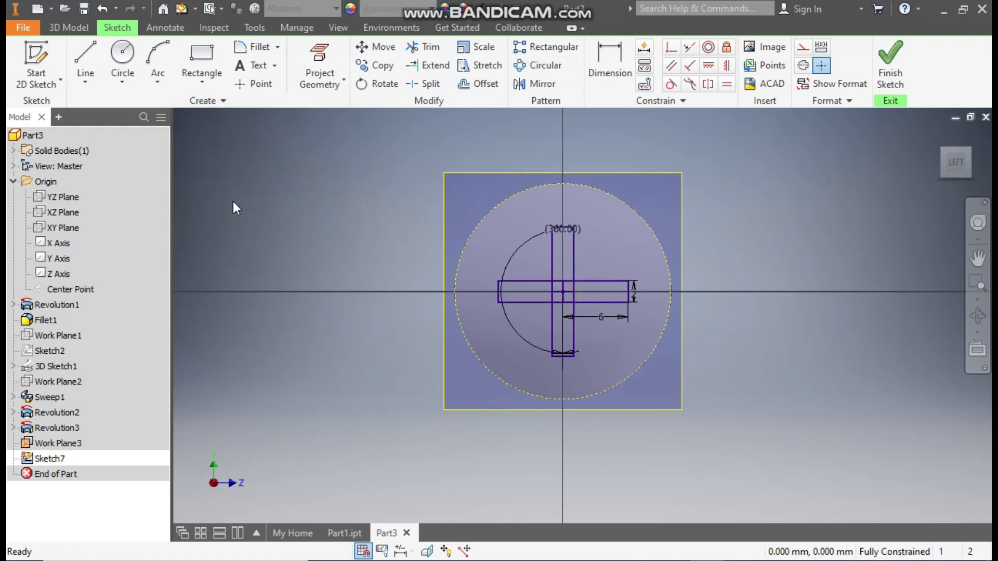
Extrude the cross profile as a cut 3 mm into the screw head with a taper of 5 degrees
click(64, 26)
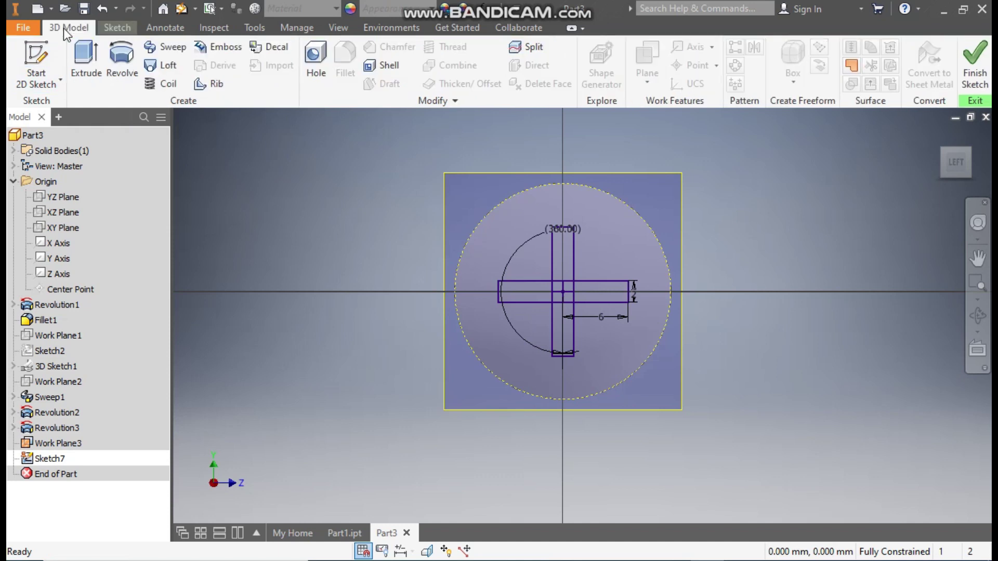
click(79, 55)
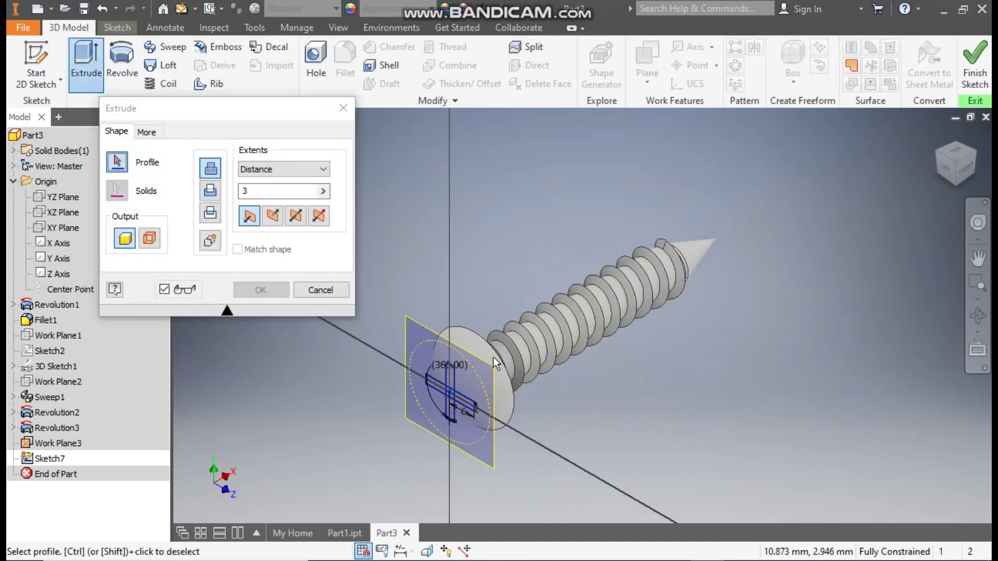
scroll(434, 411, up, 5)
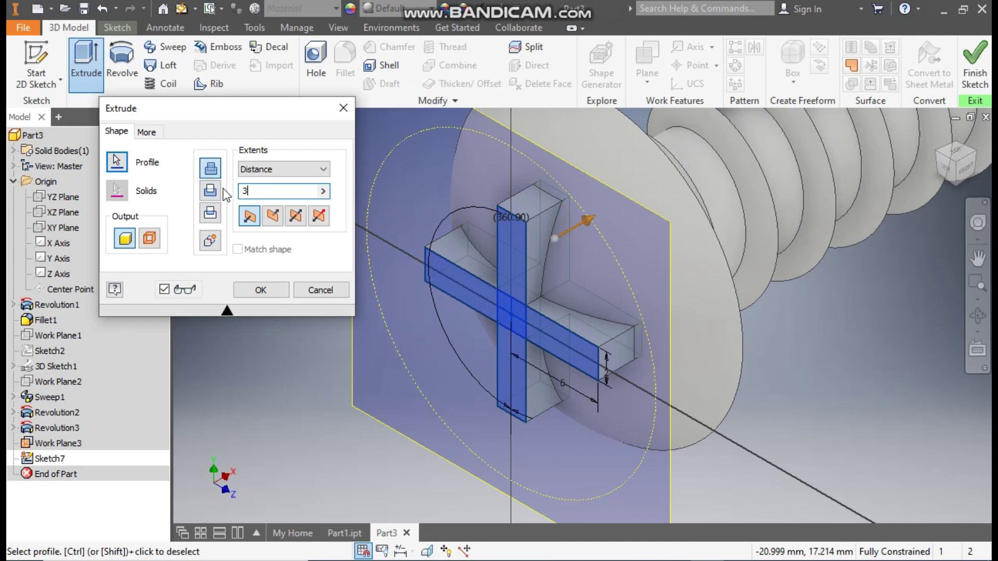
click(153, 134)
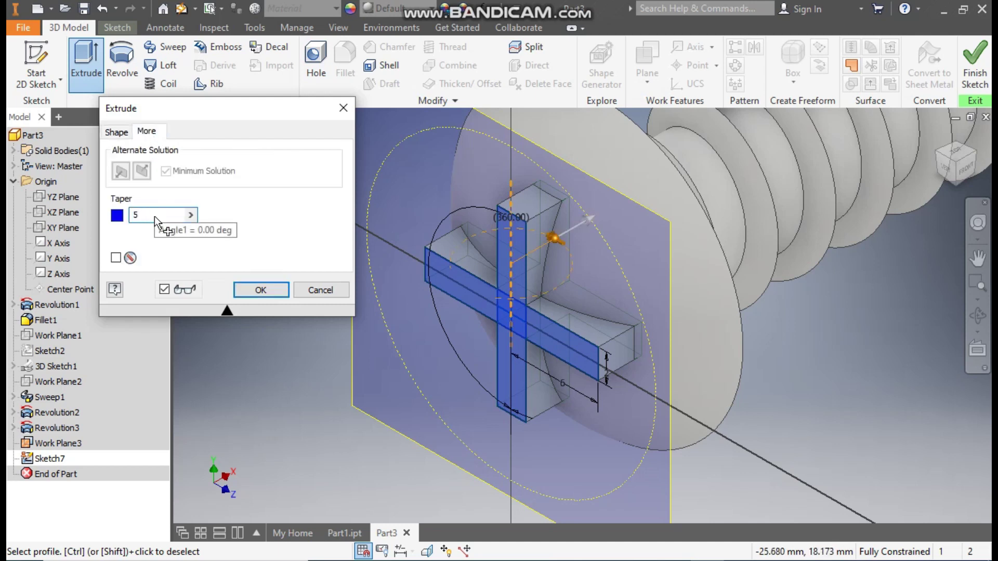
click(123, 133)
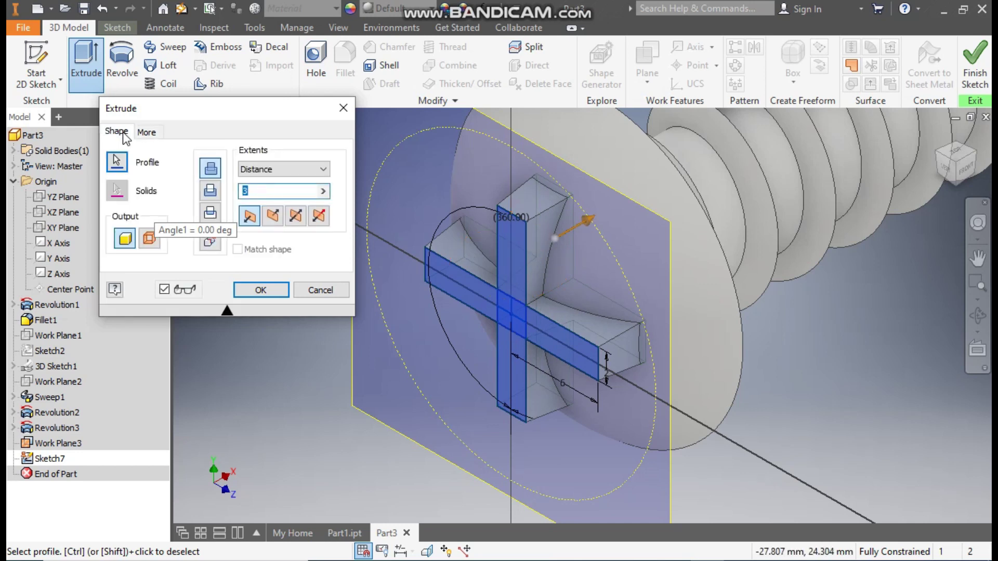
click(211, 191)
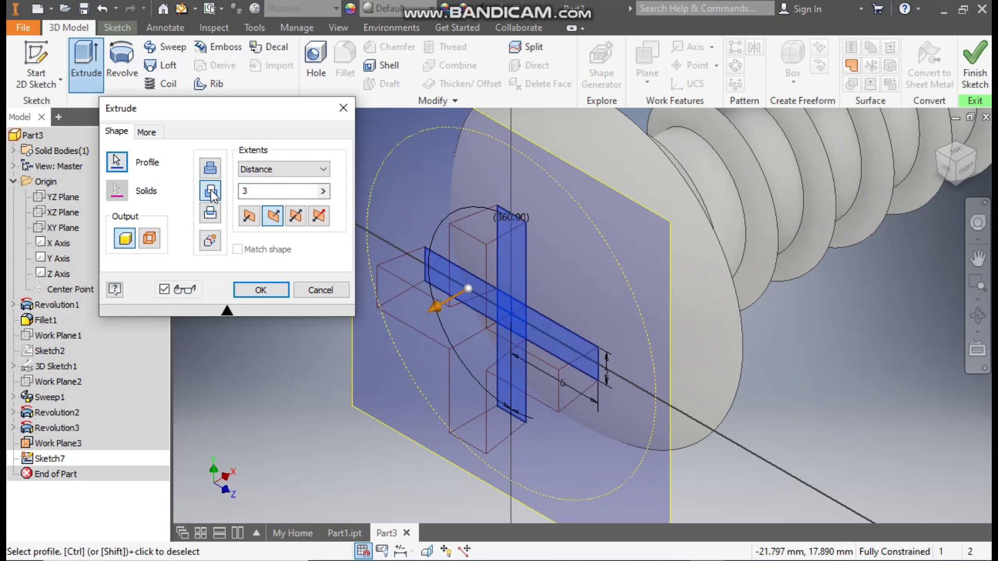
click(248, 216)
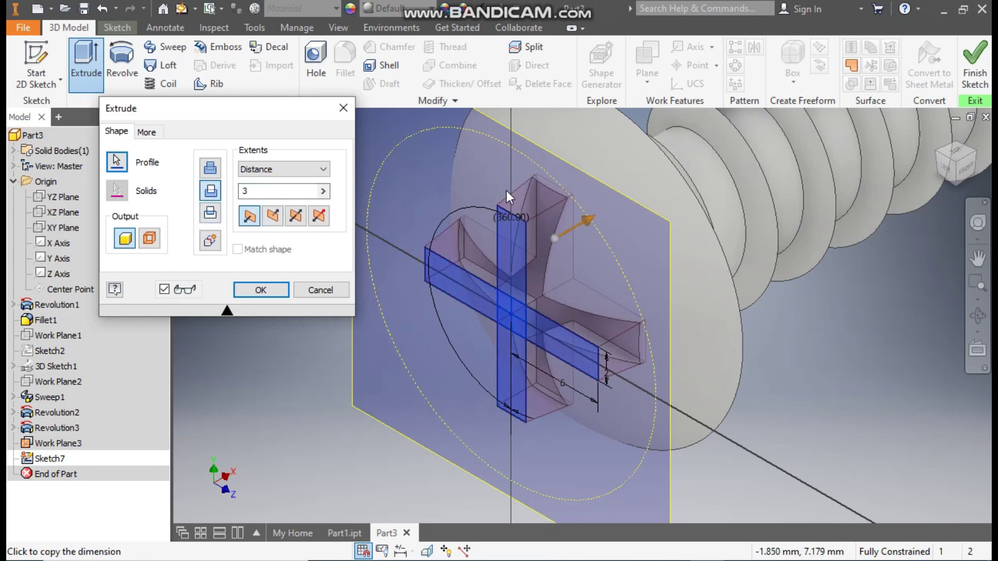
click(260, 289)
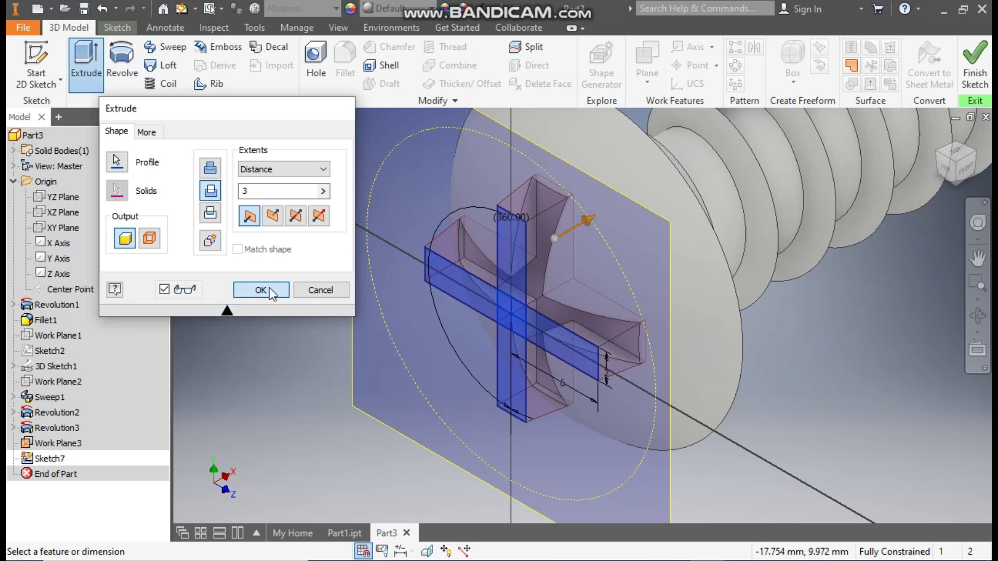
Hide the offset work plane, Work Plane3, at the screw head
scroll(625, 419, up, 3)
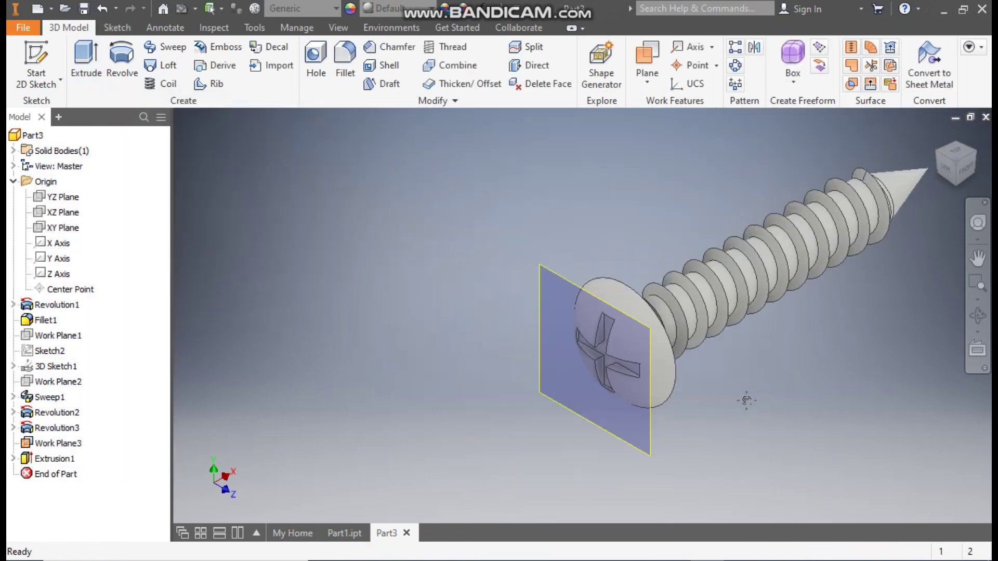
scroll(693, 413, down, 1)
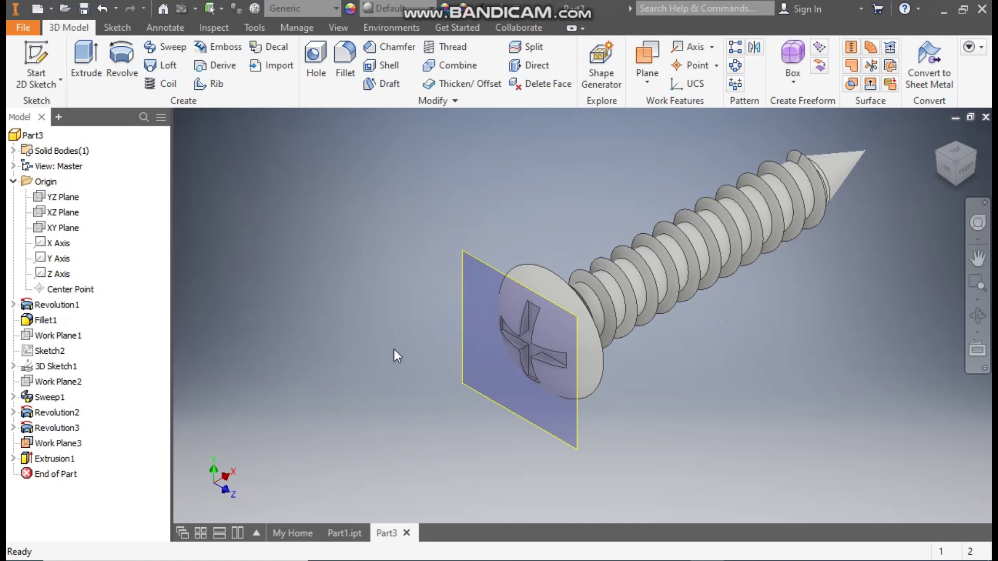
shift+middle_drag(637, 404, 771, 353)
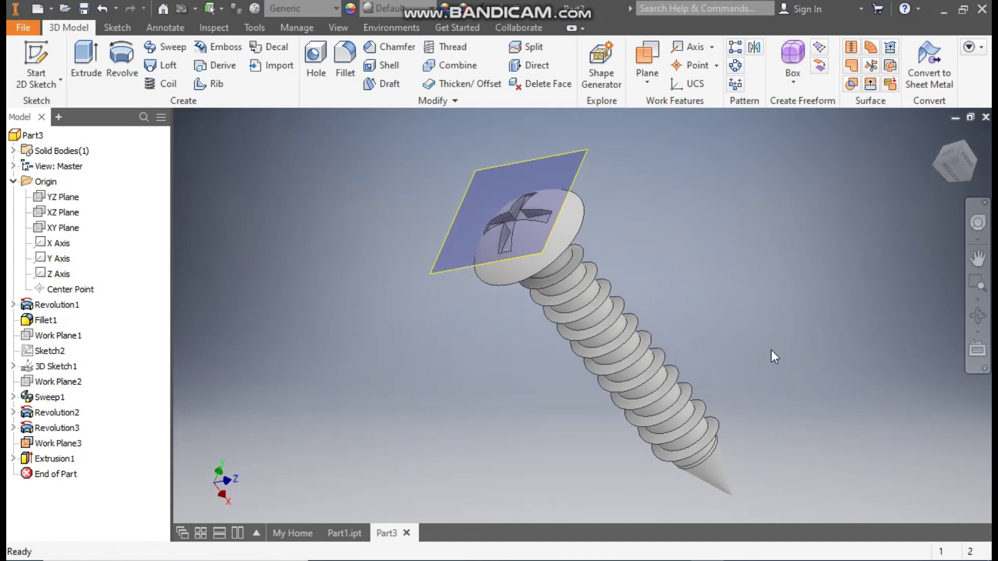
click(72, 445)
right_click(72, 447)
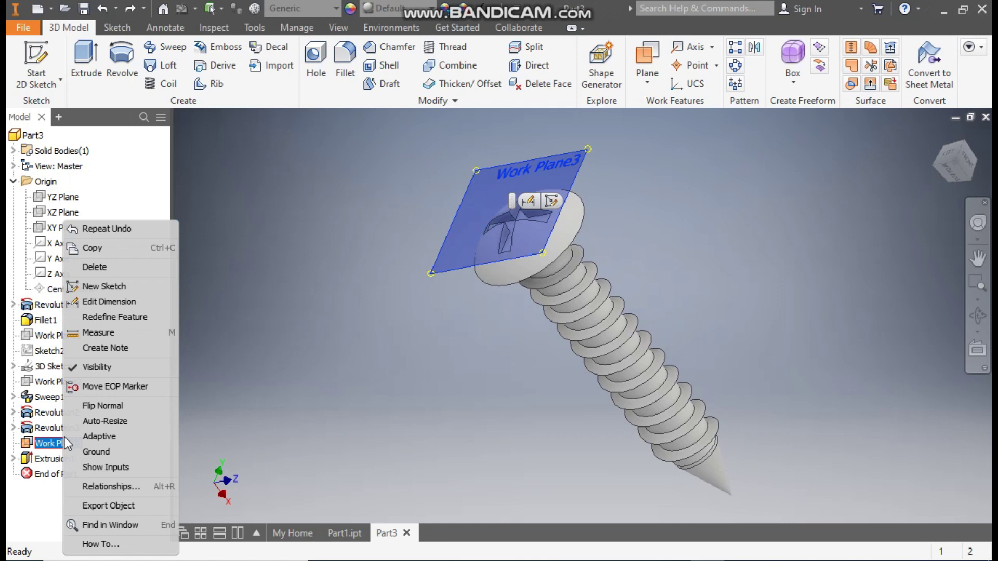
click(97, 368)
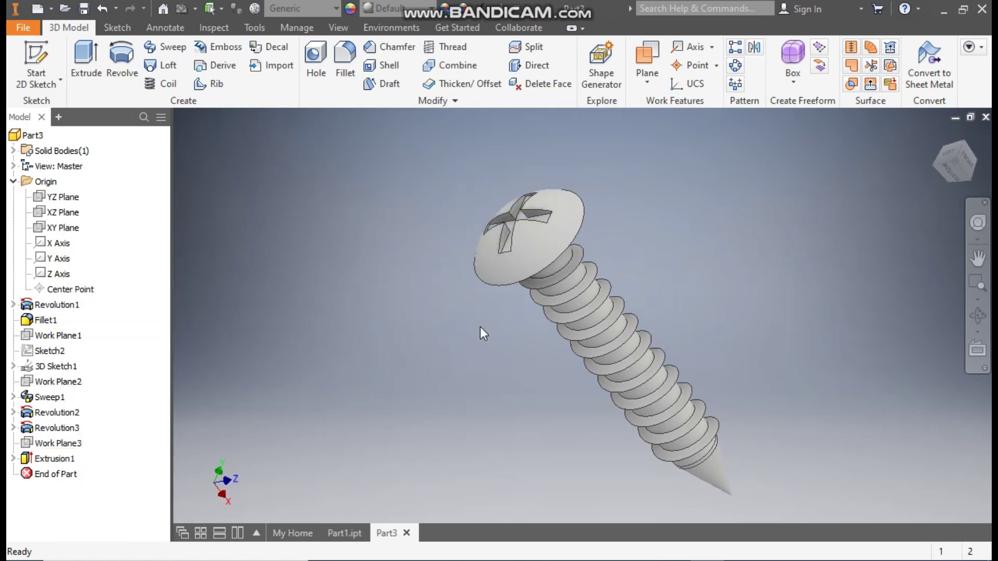
Browse the Inventor Material Library appearances for a finish for the screw
click(407, 14)
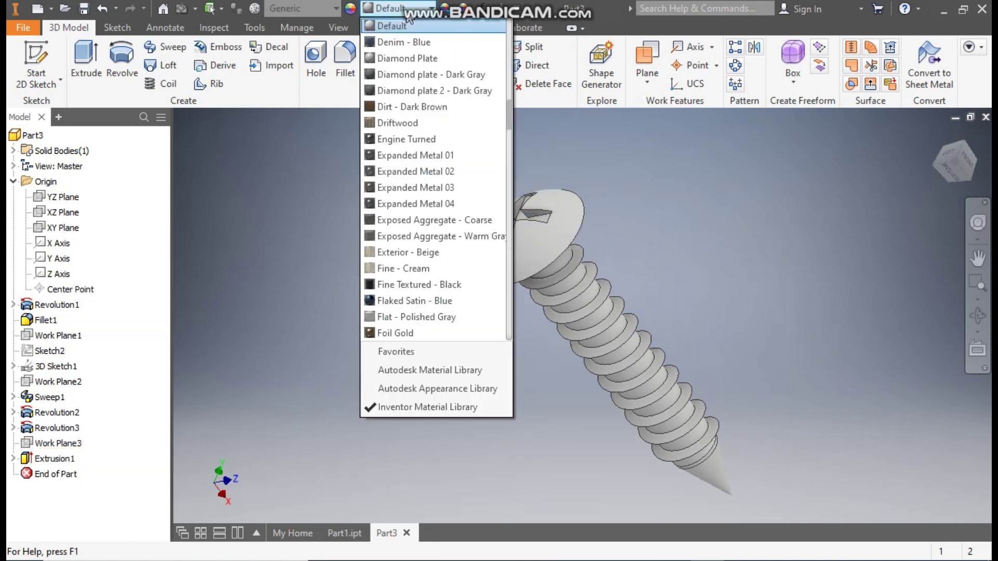
key(o)
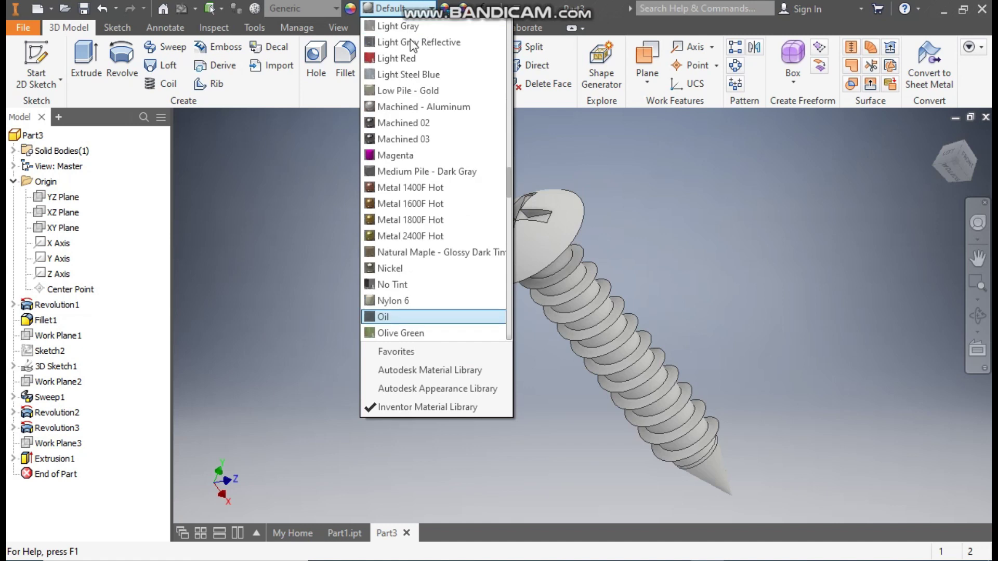
scroll(439, 307, down, 2)
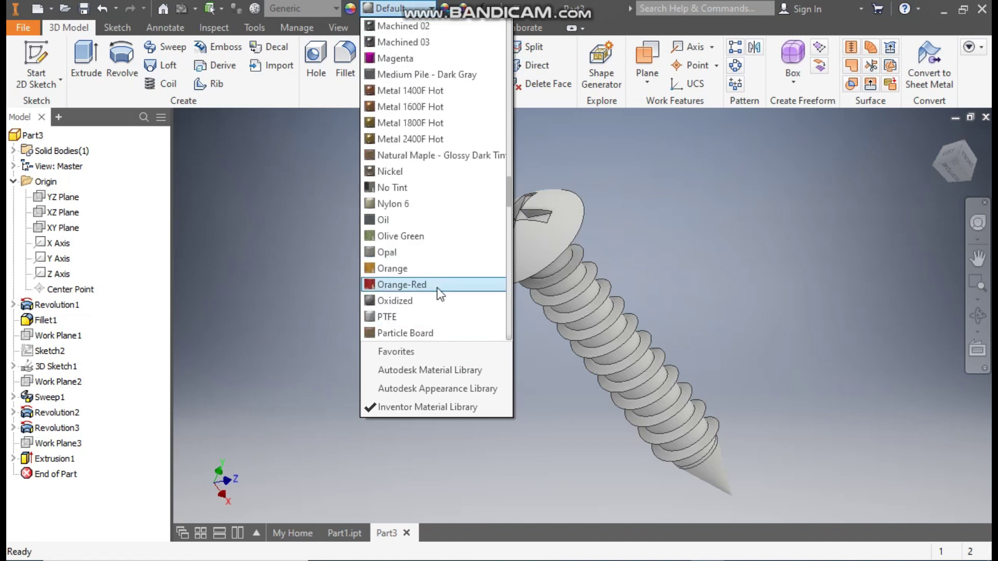
scroll(439, 300, down, 2)
scroll(439, 300, down, 1)
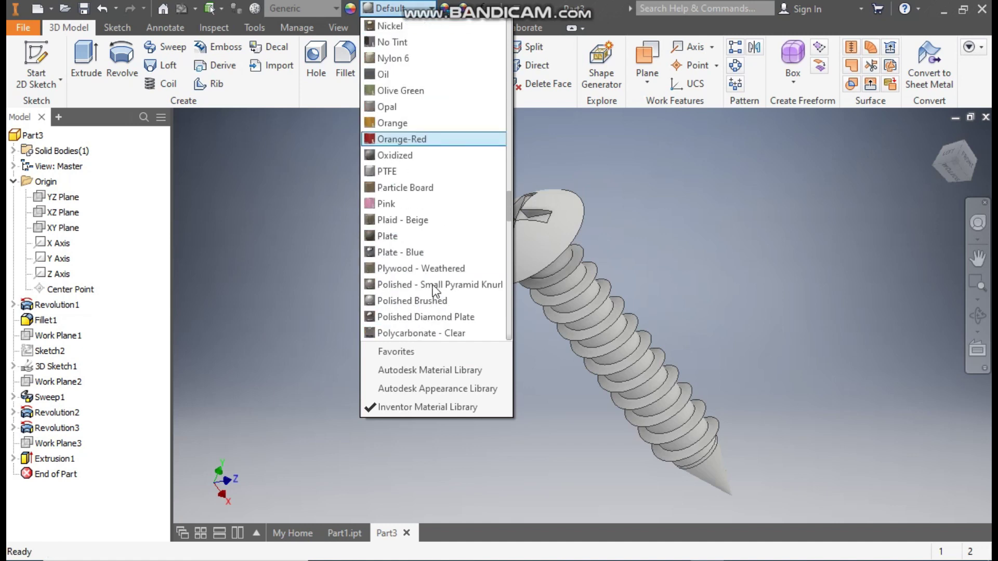